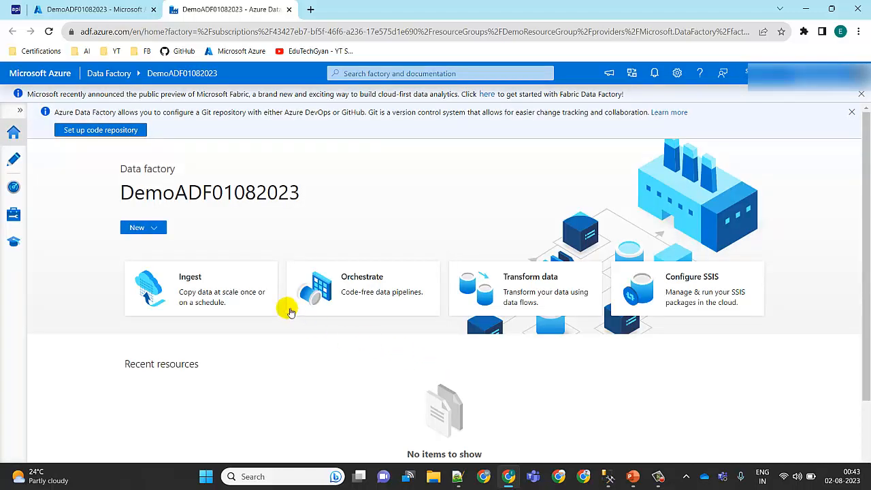
Step: Dismiss the code repository and Microsoft Fabric notices on the data factory home page and expand the navigation labels
{"action": "left_click", "coordinate": [851, 112]}
{"action": "left_click", "coordinate": [862, 94]}
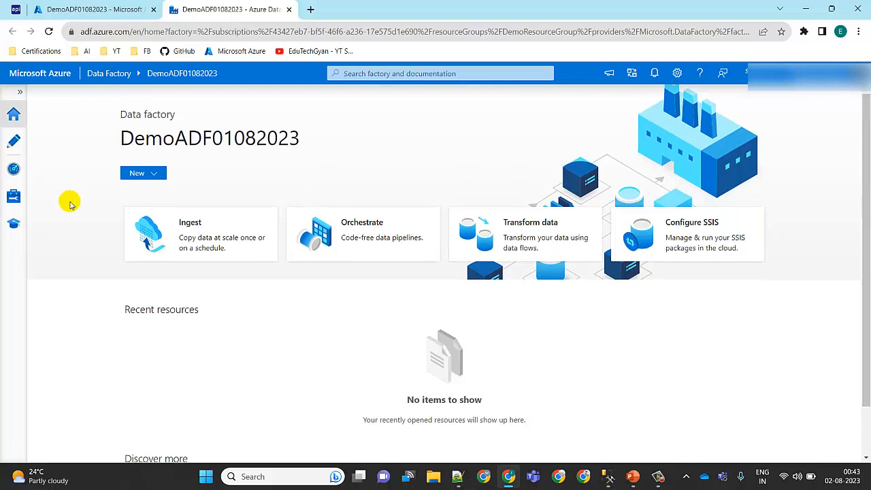
{"action": "left_click", "coordinate": [20, 91]}
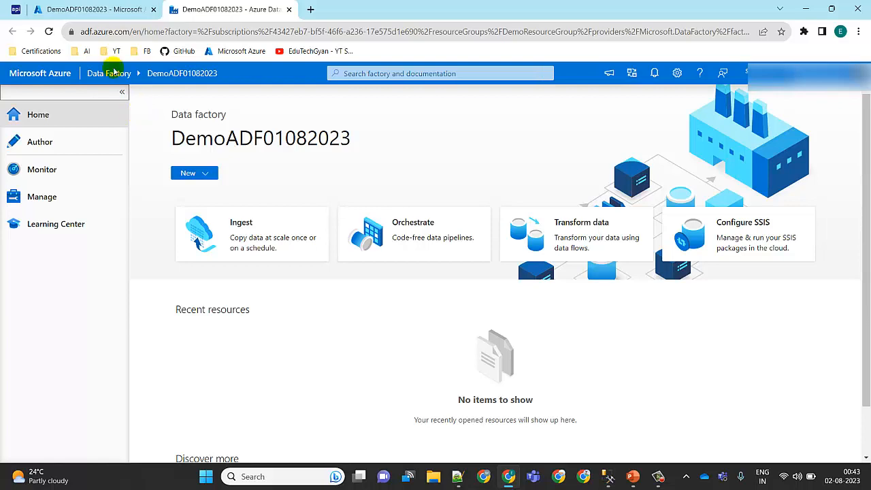
Step: Switch to the Dummy APIs page and examine the Employee API's address and its noofRecords and idStarts parameters
{"action": "left_click", "coordinate": [19, 7]}
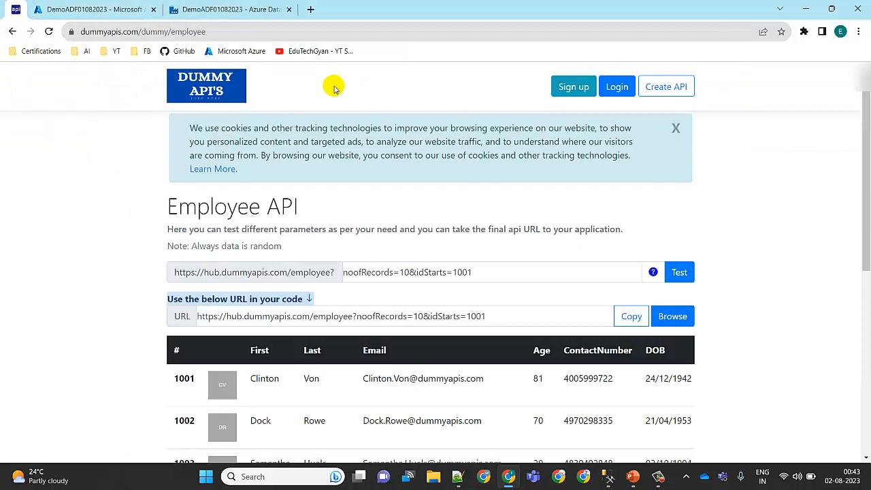
{"action": "left_click", "coordinate": [96, 32]}
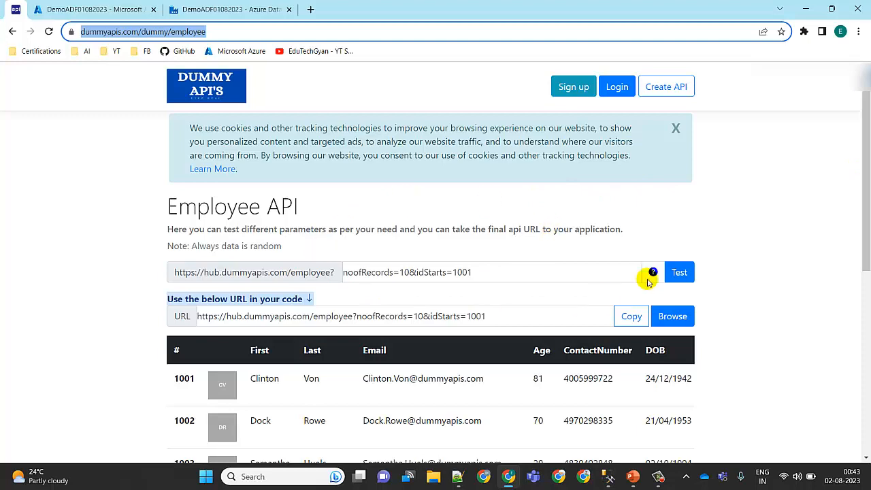
{"action": "left_click_drag", "start_coordinate": [866, 196], "coordinate": [863, 226]}
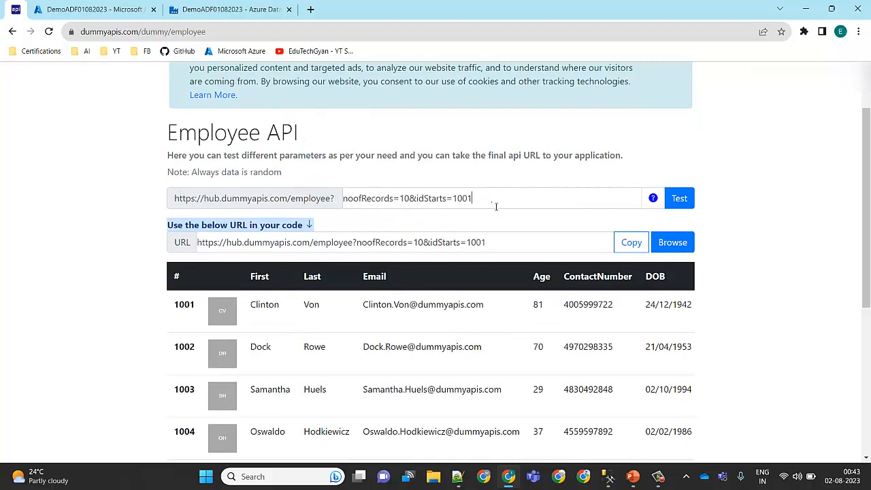
{"action": "left_click_drag", "start_coordinate": [496, 202], "coordinate": [224, 189]}
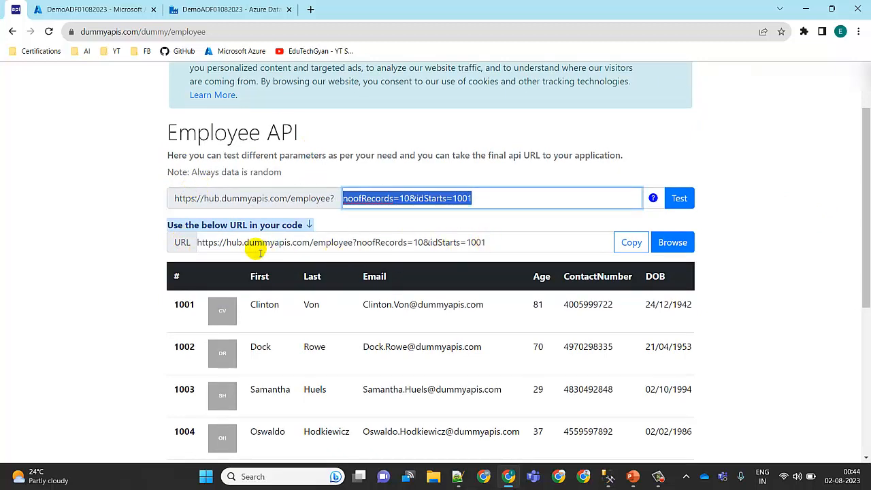
{"action": "double_click", "coordinate": [393, 243]}
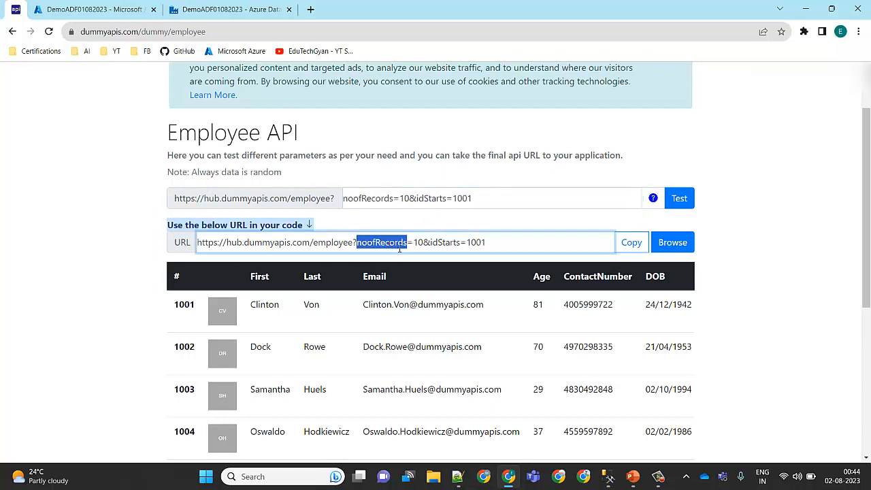
{"action": "double_click", "coordinate": [442, 244]}
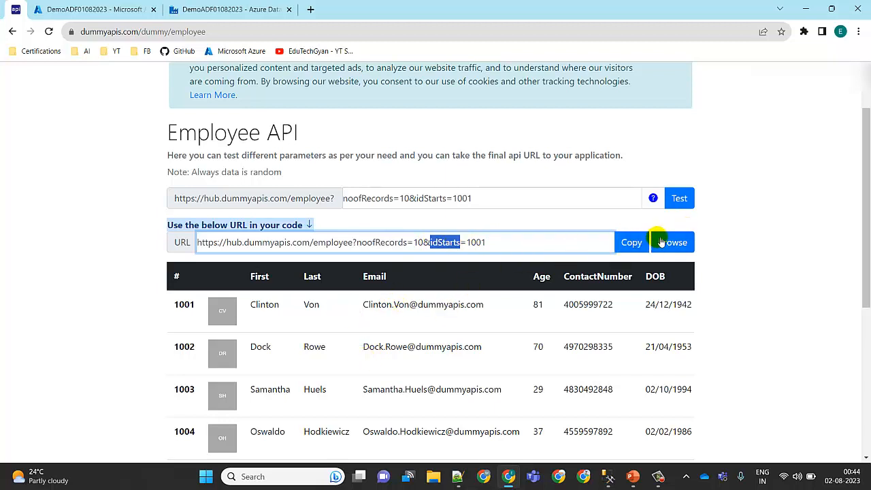
Step: Browse the Employee API URL and examine the fields of the first employee record in the JSON response
{"action": "left_click", "coordinate": [681, 249]}
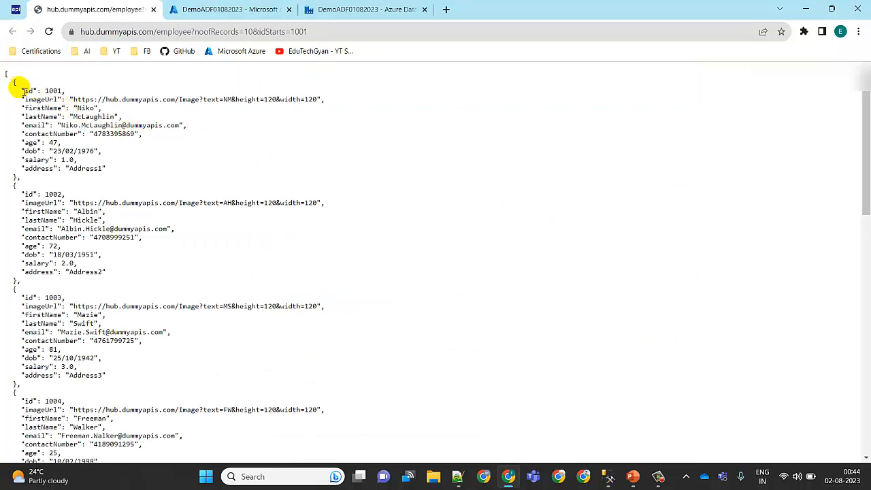
{"action": "left_click_drag", "start_coordinate": [22, 91], "coordinate": [111, 169]}
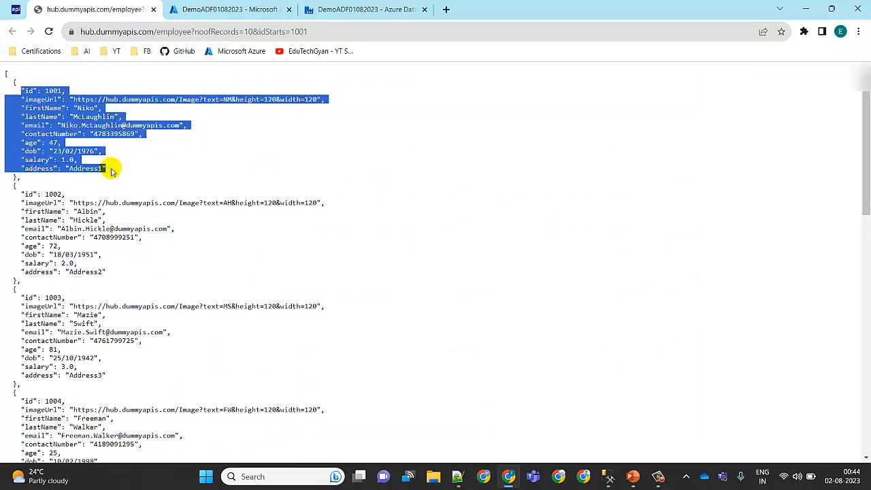
{"action": "left_click", "coordinate": [146, 144]}
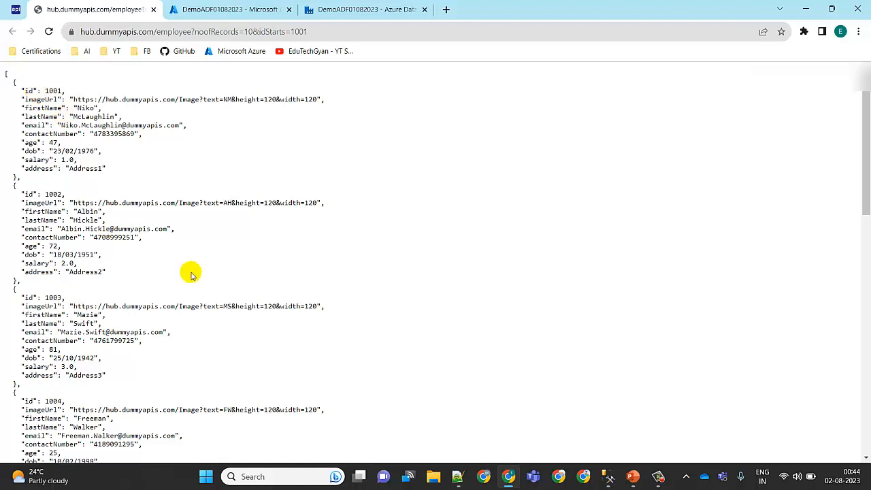
Step: Switch to SQL Server Management Studio and list the columns of the dbo.Employee table, widening the object tree for reading
{"action": "left_click", "coordinate": [610, 476]}
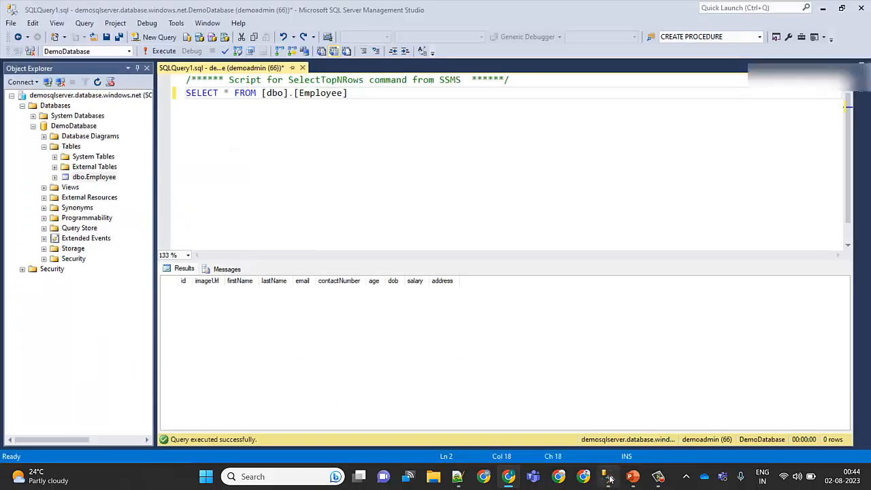
{"action": "left_click", "coordinate": [56, 178]}
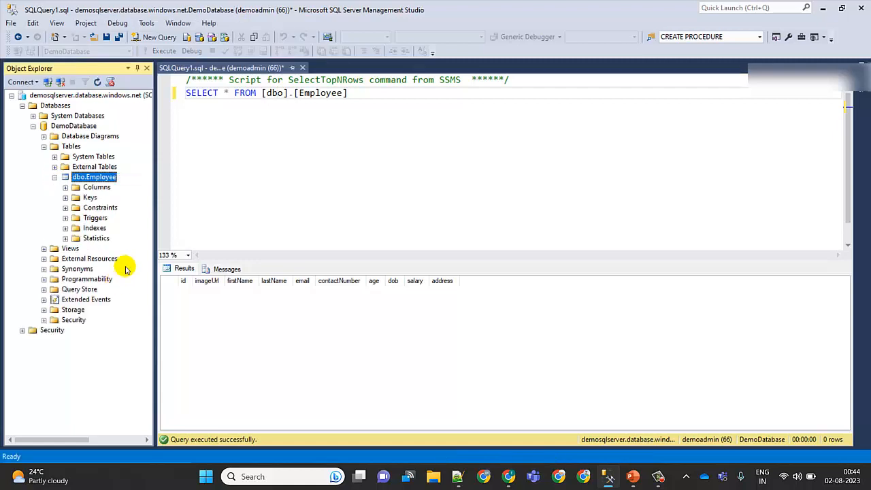
{"action": "left_click", "coordinate": [66, 188]}
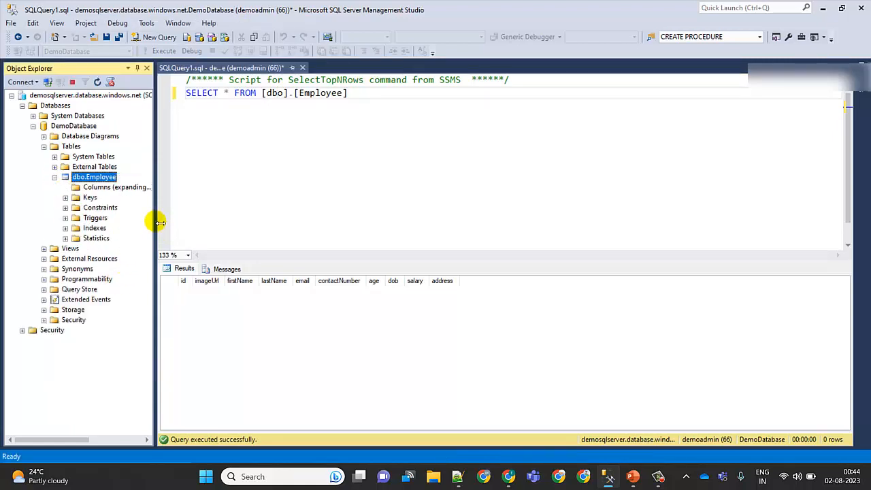
{"action": "left_click_drag", "start_coordinate": [155, 223], "coordinate": [207, 223]}
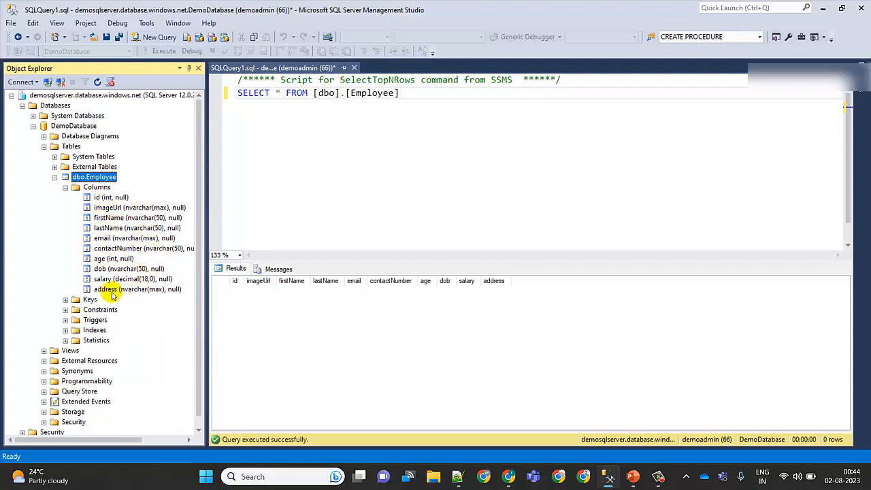
Step: Return to Chrome to compare the JSON response's fields with the table columns, and close the response page
{"action": "left_click", "coordinate": [509, 476]}
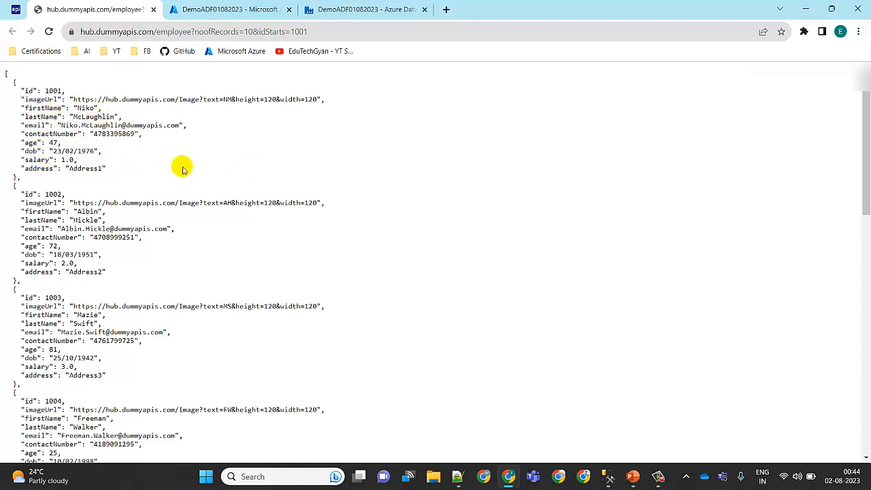
{"action": "mouse_move", "coordinate": [608, 475]}
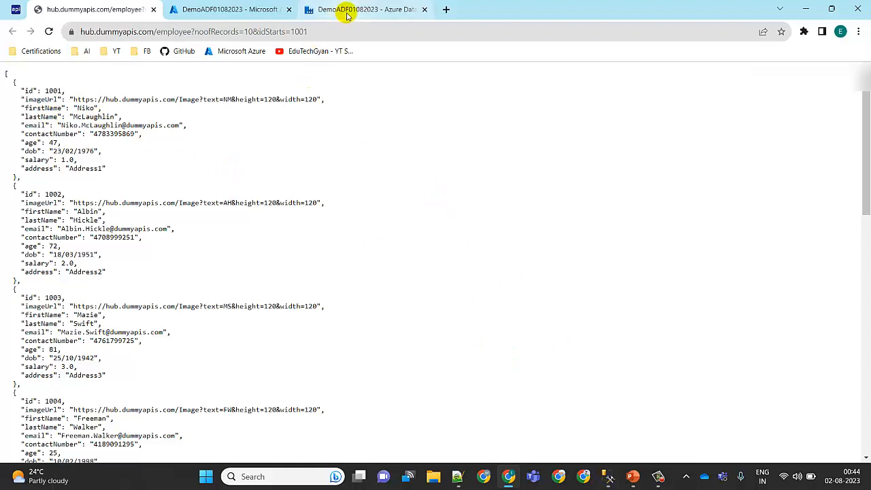
{"action": "left_click", "coordinate": [153, 9]}
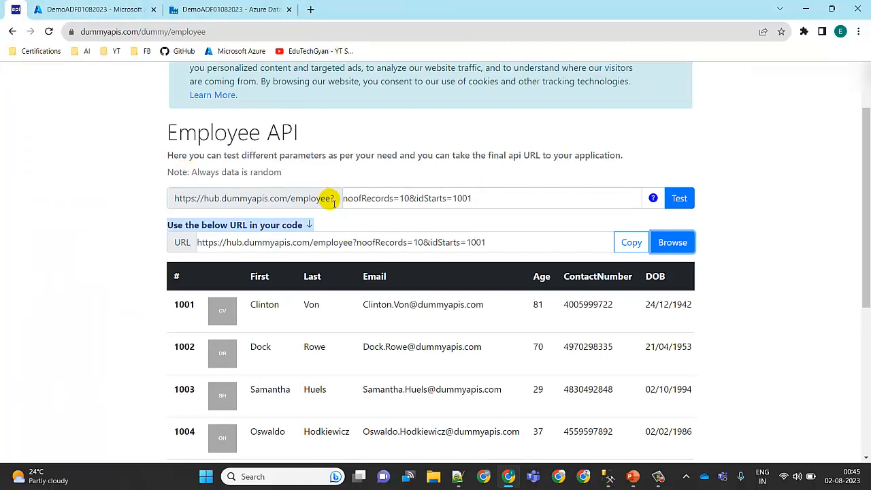
{"action": "left_click_drag", "start_coordinate": [334, 202], "coordinate": [170, 202]}
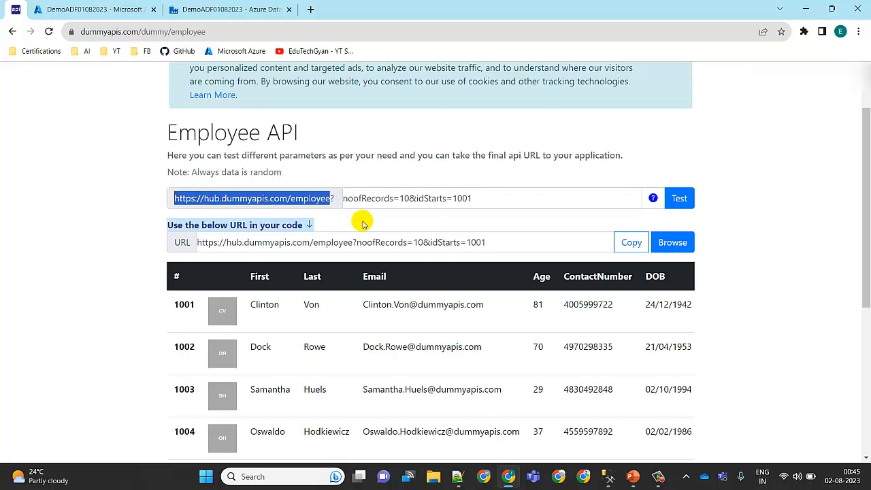
{"action": "left_click", "coordinate": [333, 202]}
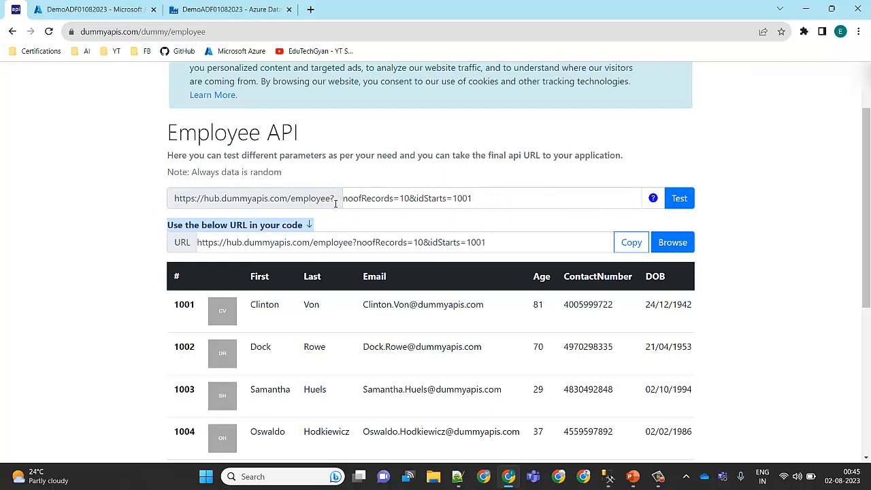
{"action": "left_click_drag", "start_coordinate": [336, 202], "coordinate": [175, 200]}
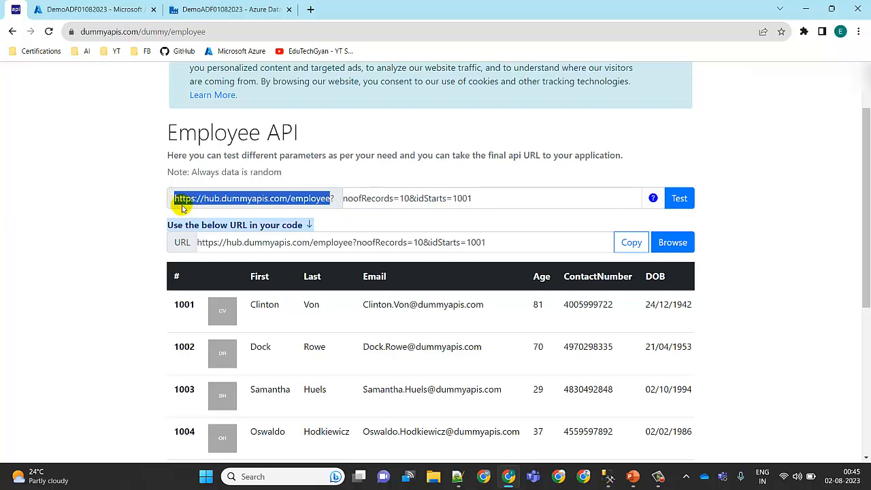
{"action": "left_click_drag", "start_coordinate": [354, 247], "coordinate": [180, 249]}
{"action": "key", "text": "ctrl+c"}
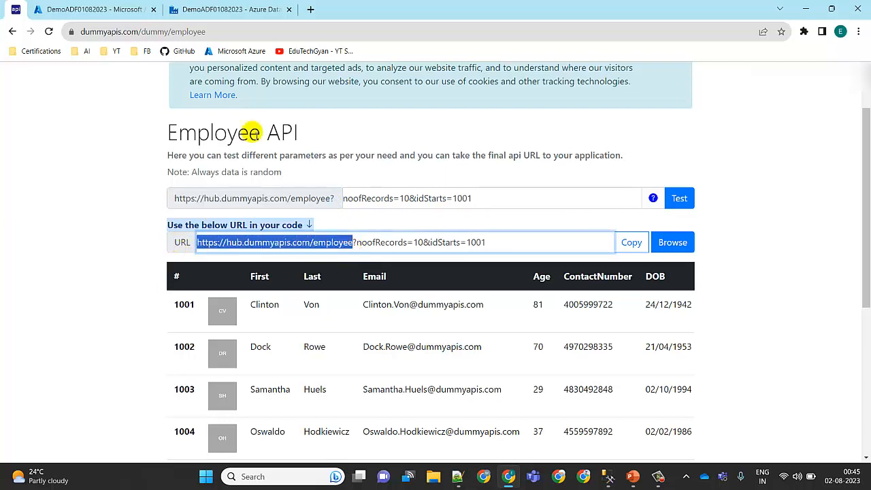
Step: Start a new linked service in the DemoADF01082023 factory with the REST connector and name it Rest_API_ls_Connect
{"action": "left_click", "coordinate": [222, 6]}
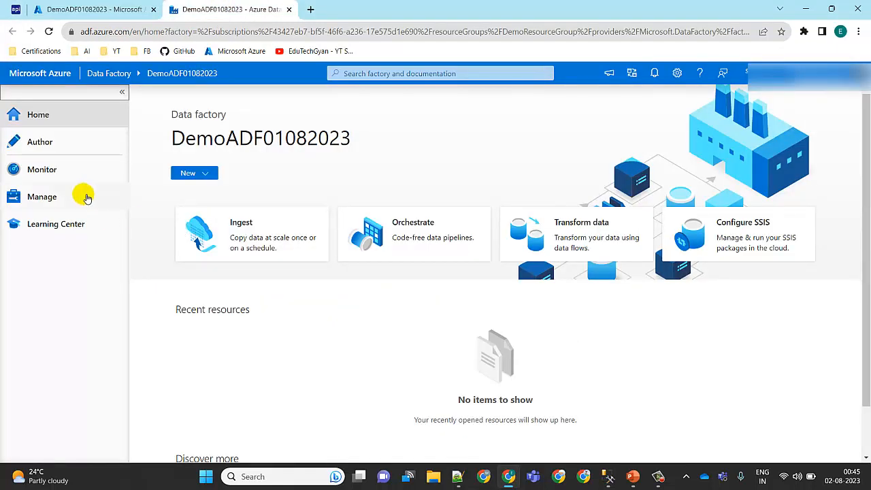
{"action": "left_click", "coordinate": [57, 198]}
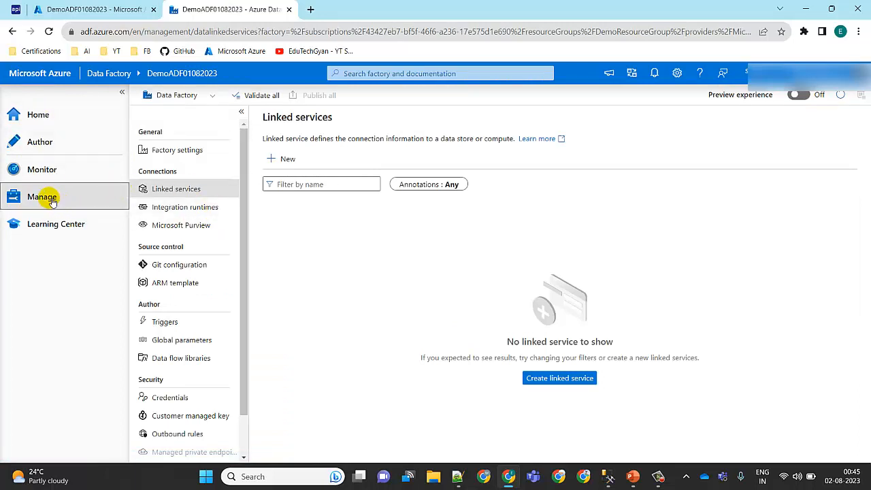
{"action": "left_click", "coordinate": [193, 194]}
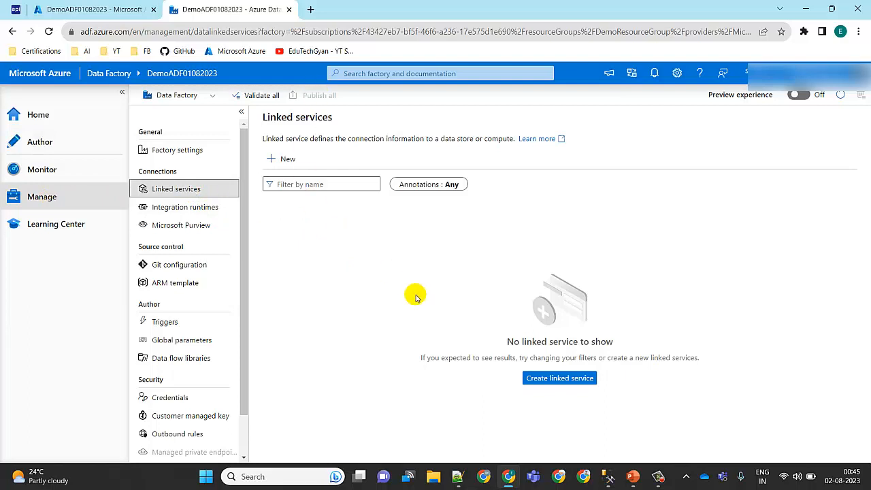
{"action": "left_click", "coordinate": [286, 162]}
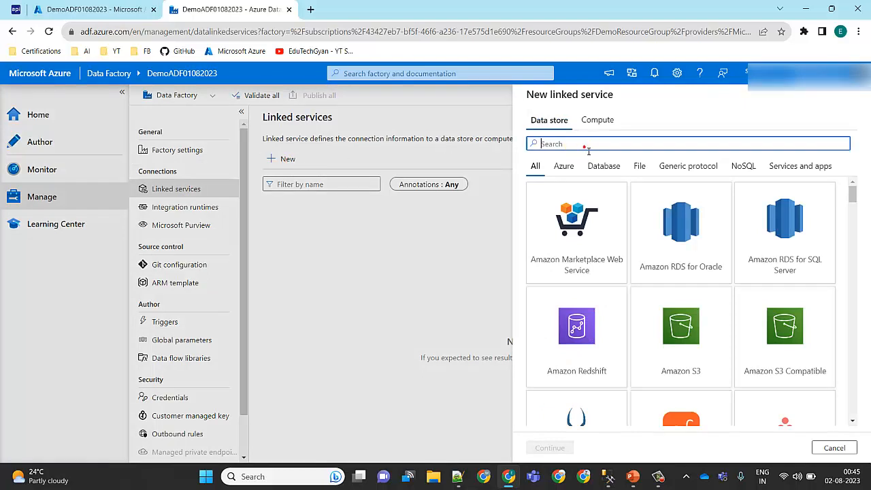
{"action": "type", "text": "RE"}
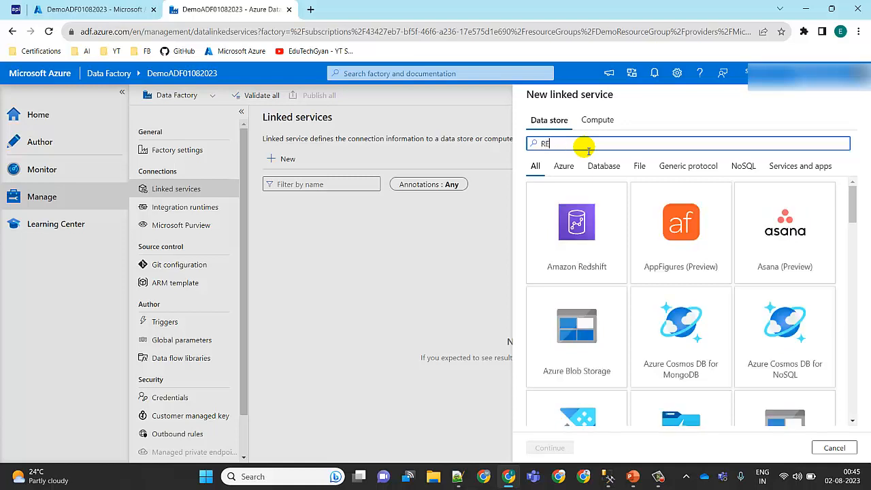
{"action": "type", "text": "st"}
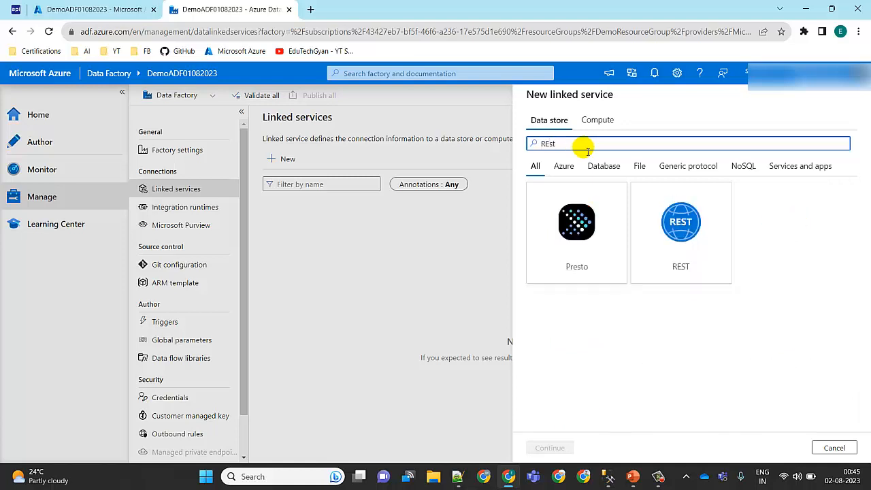
{"action": "left_click", "coordinate": [687, 247]}
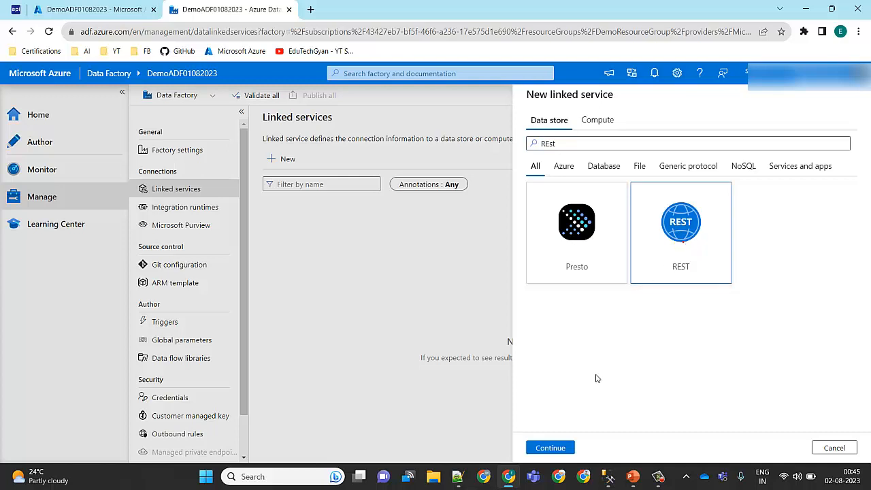
{"action": "left_click", "coordinate": [554, 447]}
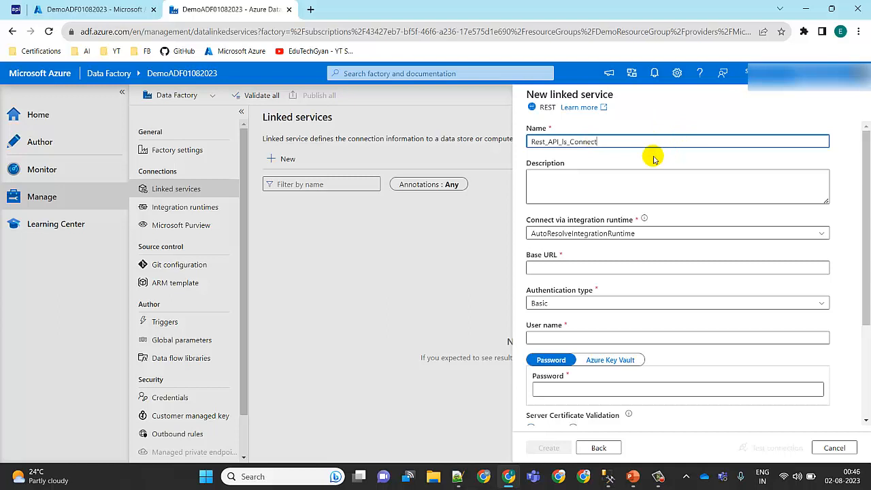
{"action": "left_click", "coordinate": [574, 188]}
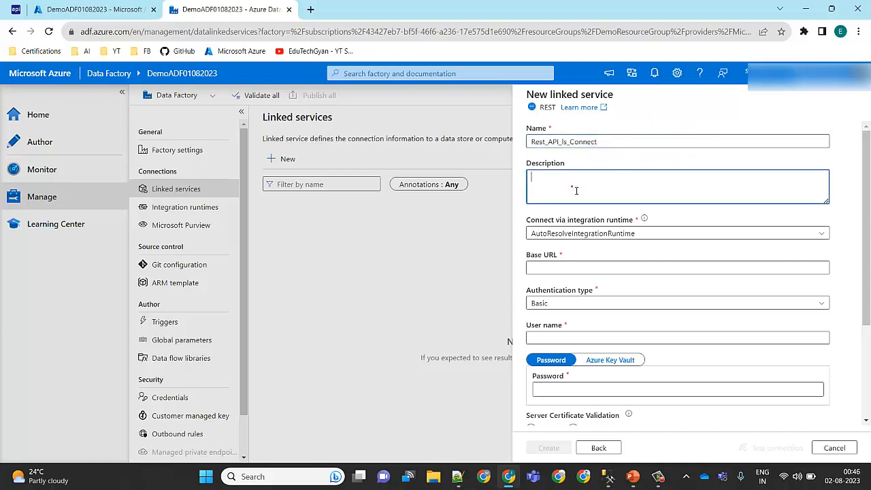
{"action": "left_click", "coordinate": [735, 269]}
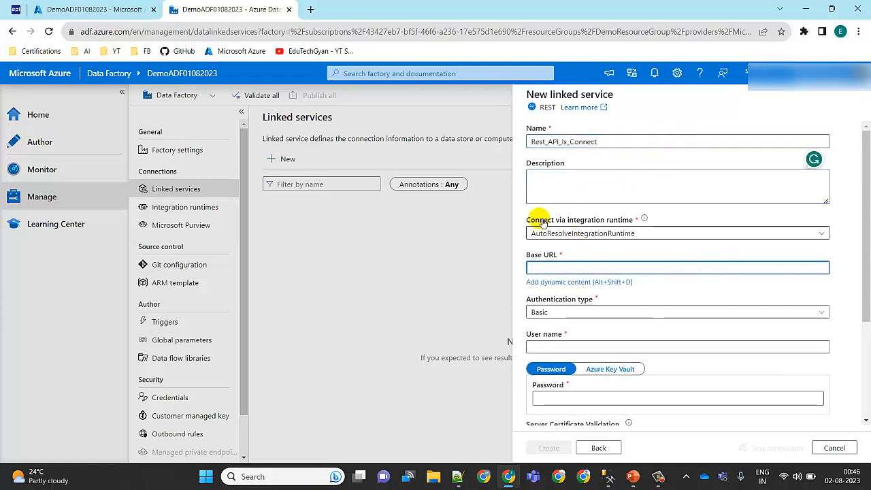
{"action": "left_click", "coordinate": [15, 9]}
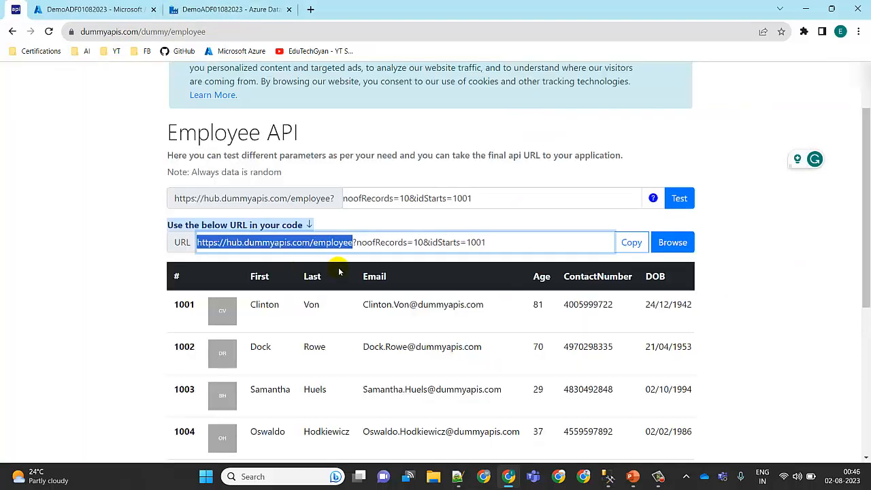
{"action": "left_click", "coordinate": [258, 5]}
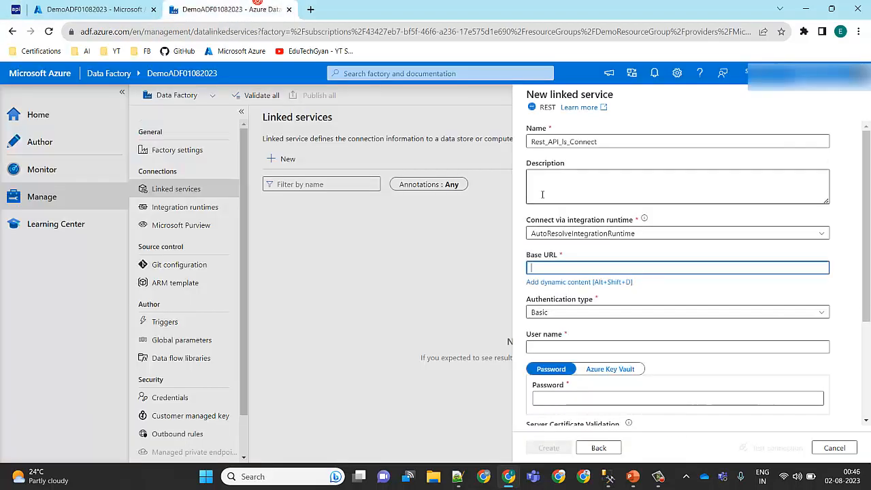
{"action": "left_click", "coordinate": [554, 267]}
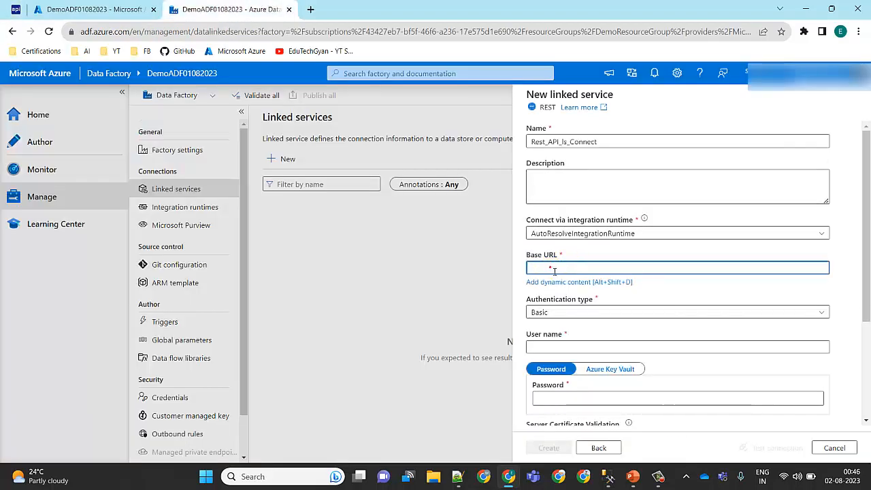
{"action": "key", "text": "ctrl+v"}
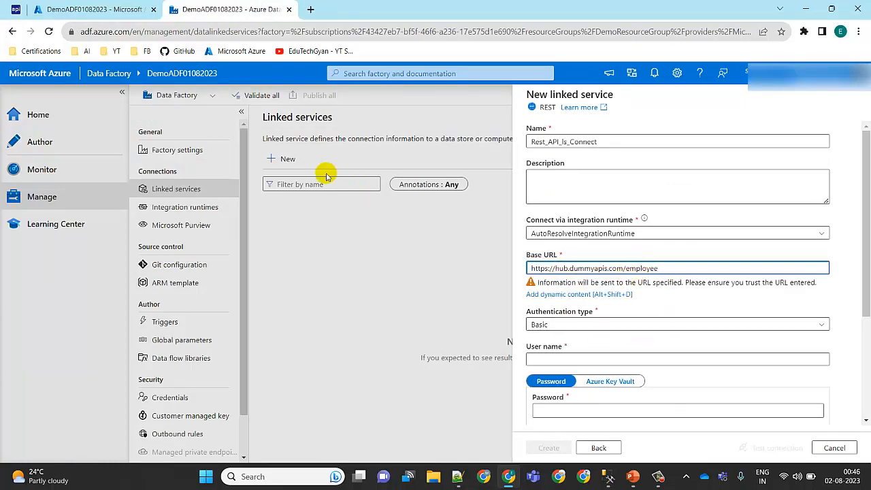
{"action": "left_click", "coordinate": [17, 8]}
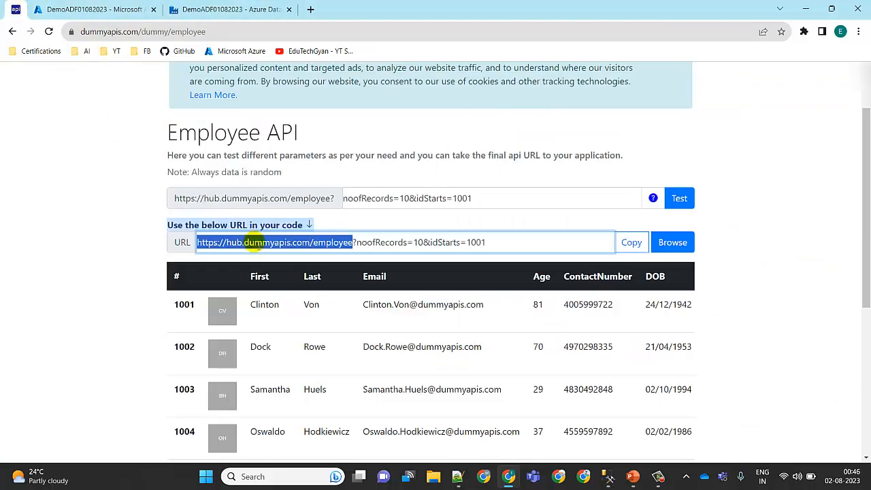
{"action": "left_click", "coordinate": [233, 4]}
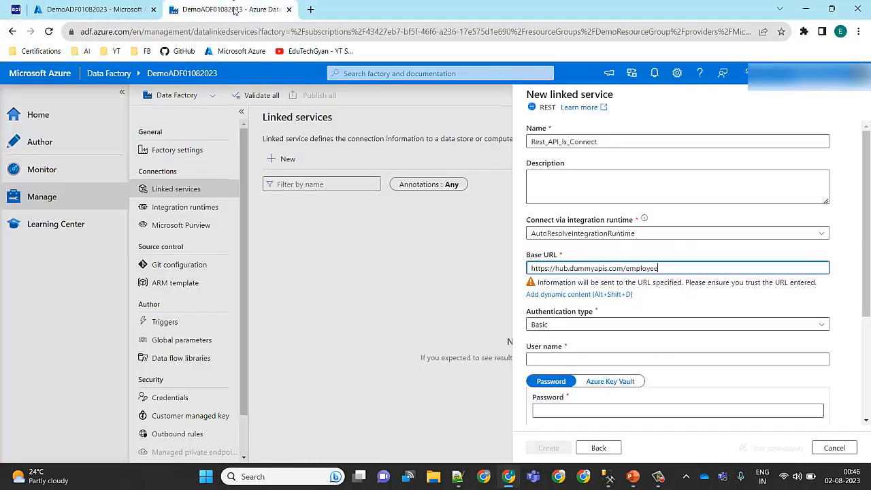
{"action": "left_click", "coordinate": [810, 329]}
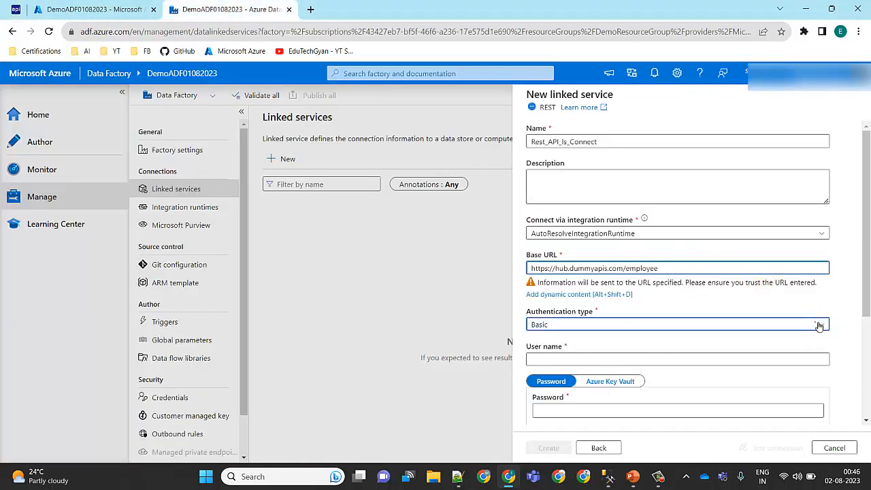
{"action": "left_click", "coordinate": [558, 352]}
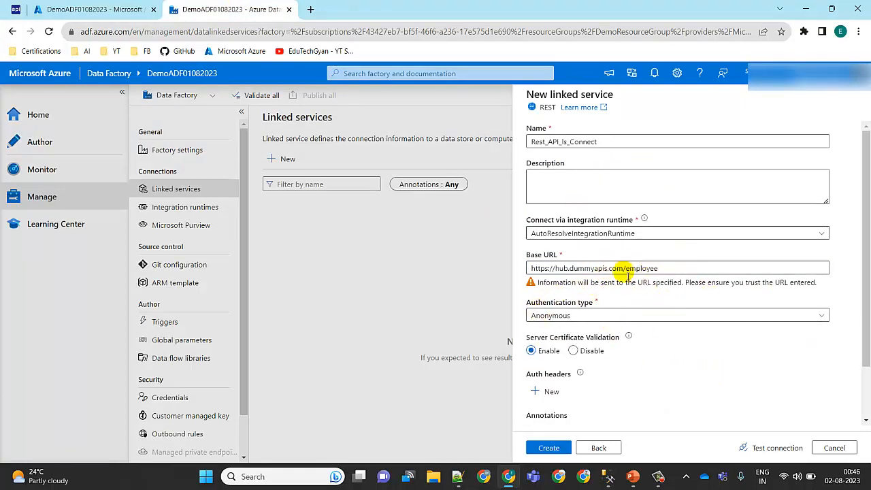
Step: Test the connection of Rest_API_ls_Connect, review its settings and create the linked service
{"action": "left_click", "coordinate": [783, 447]}
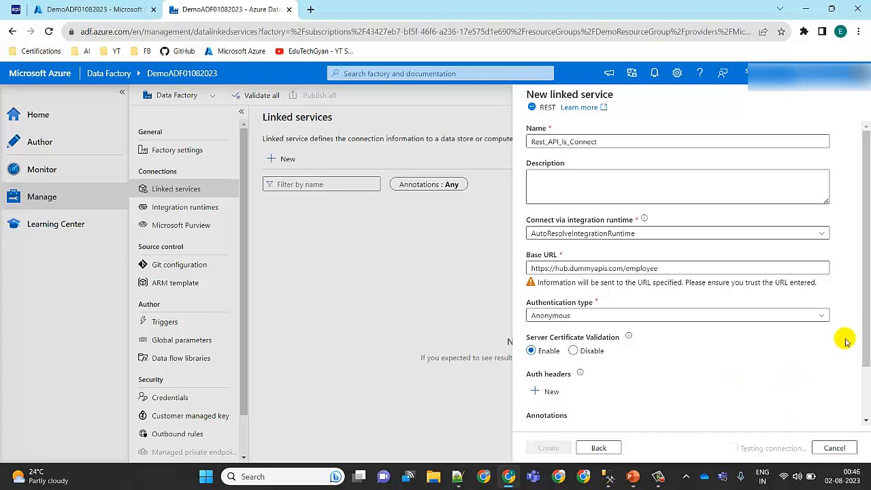
{"action": "left_click_drag", "start_coordinate": [867, 329], "coordinate": [863, 365]}
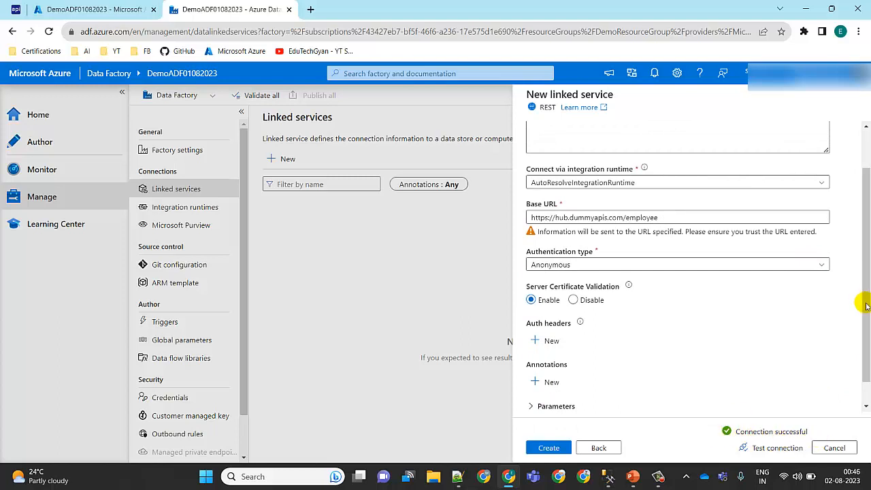
{"action": "left_click_drag", "start_coordinate": [869, 295], "coordinate": [865, 223]}
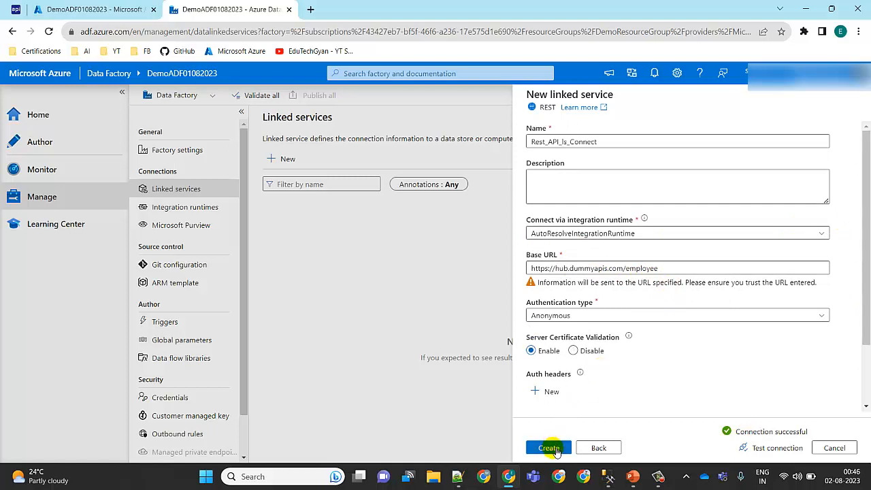
{"action": "left_click", "coordinate": [552, 449]}
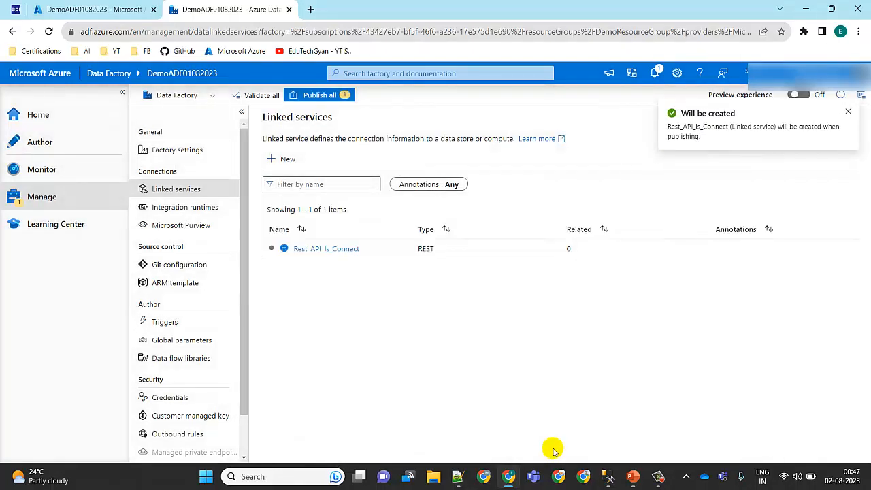
{"action": "mouse_move", "coordinate": [325, 252]}
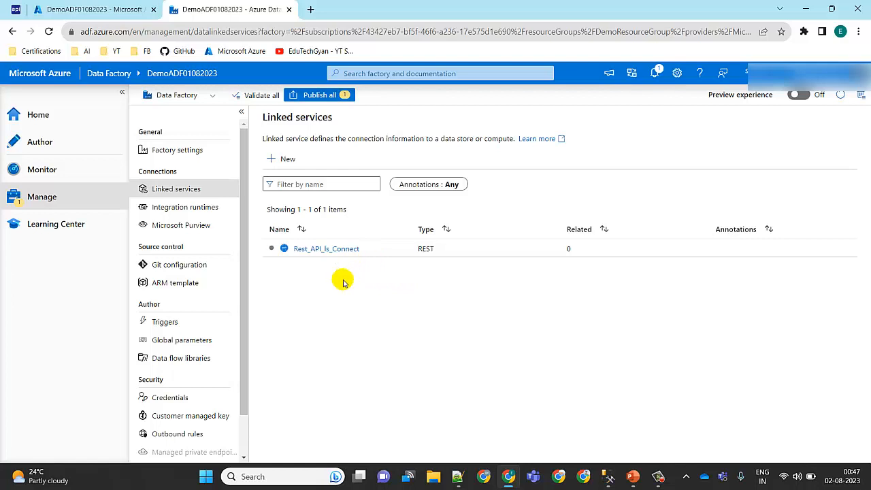
Step: Start another new linked service with the Azure SQL Database connector and name it AzureSqlDatabase_ls_Connect
{"action": "left_click", "coordinate": [291, 163]}
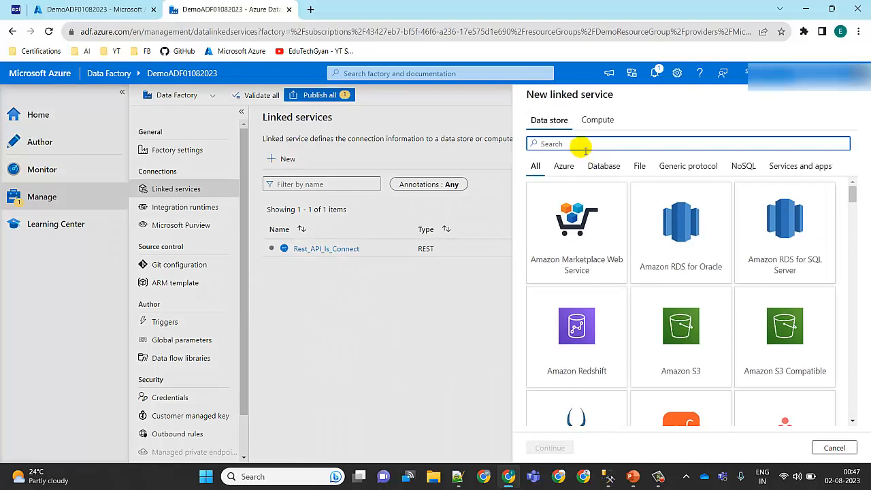
{"action": "left_click", "coordinate": [609, 477]}
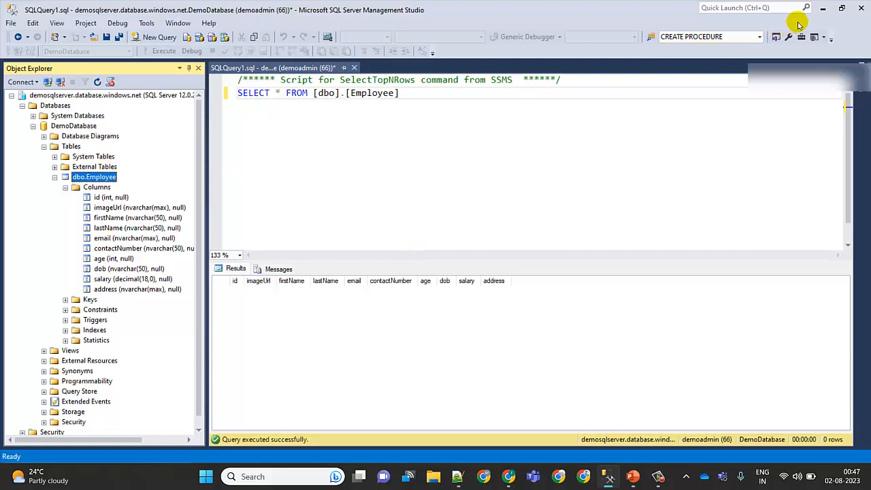
{"action": "left_click", "coordinate": [823, 7]}
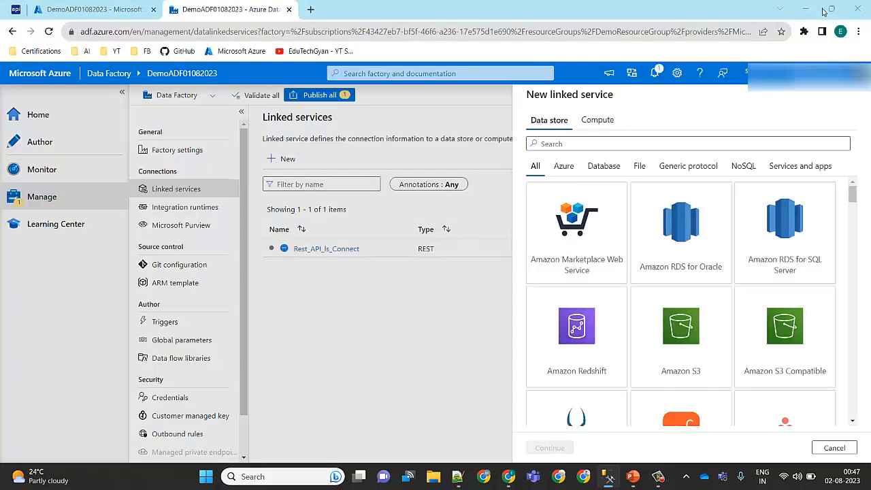
{"action": "left_click", "coordinate": [585, 144]}
{"action": "type", "text": "azu"}
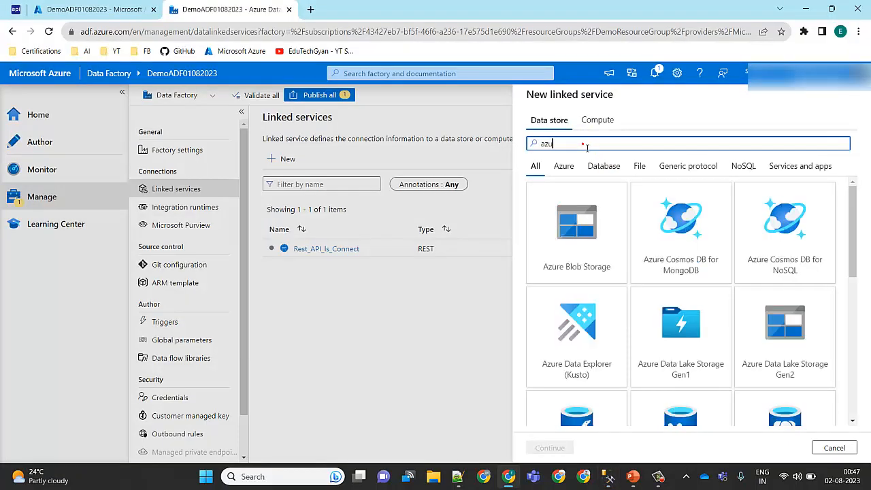
{"action": "type", "text": "re sq"}
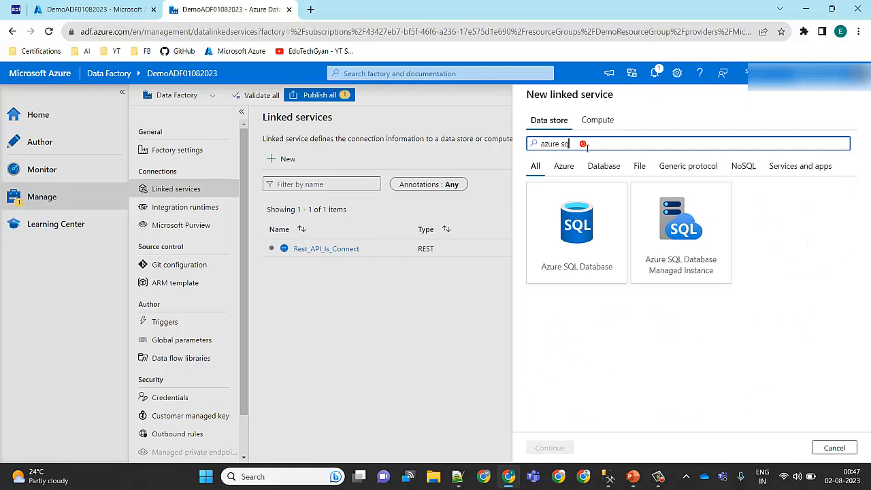
{"action": "left_click", "coordinate": [585, 230]}
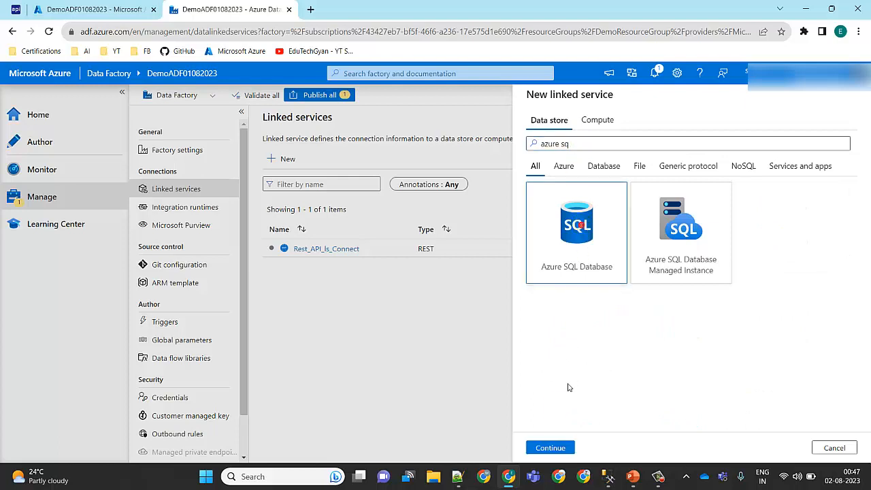
{"action": "left_click", "coordinate": [554, 447]}
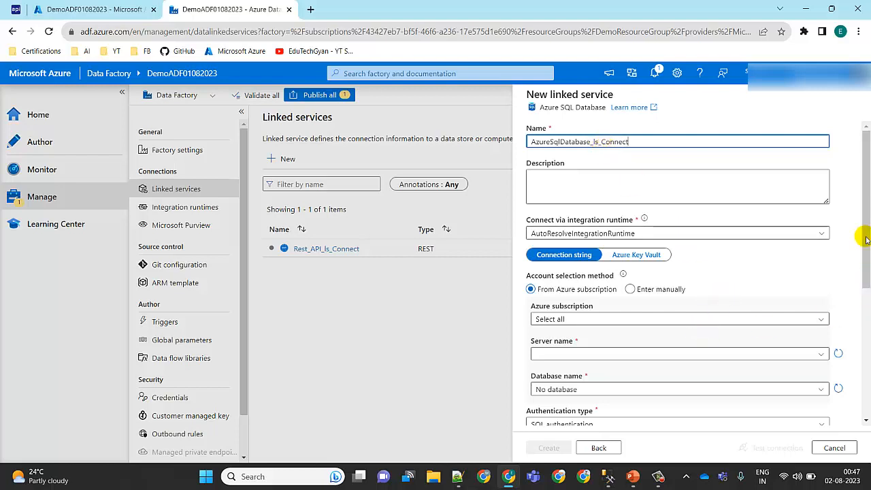
Step: Choose the Free Trial subscription, the demosqlserver server and the DemoDatabase database for the Azure SQL linked service
{"action": "scroll", "coordinate": [868, 245], "scroll_direction": "down", "scroll_amount": 2}
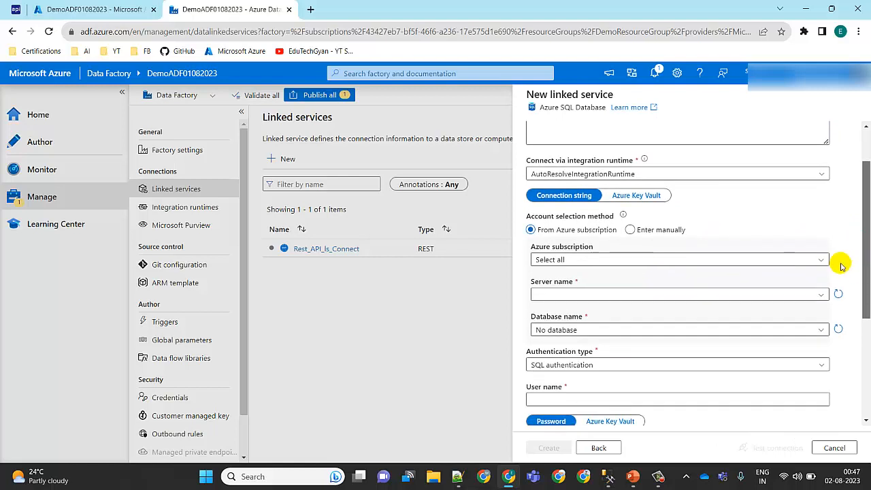
{"action": "left_click", "coordinate": [822, 260]}
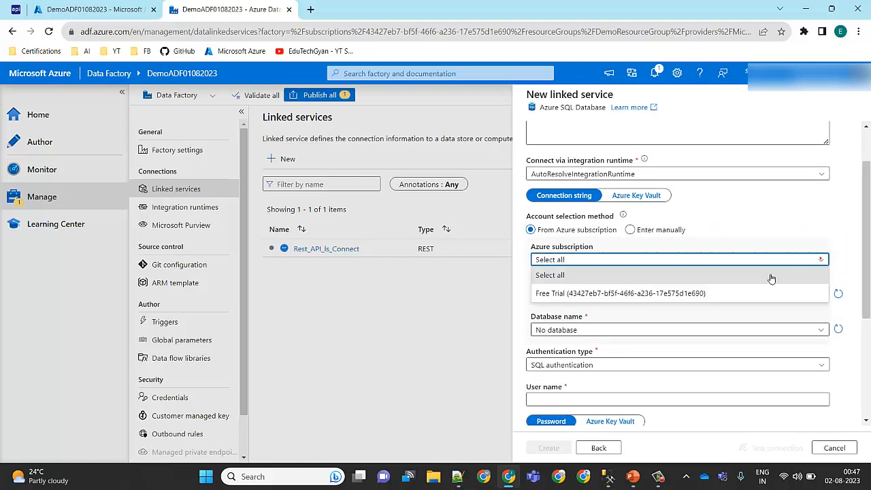
{"action": "left_click", "coordinate": [691, 294]}
{"action": "left_click", "coordinate": [819, 294]}
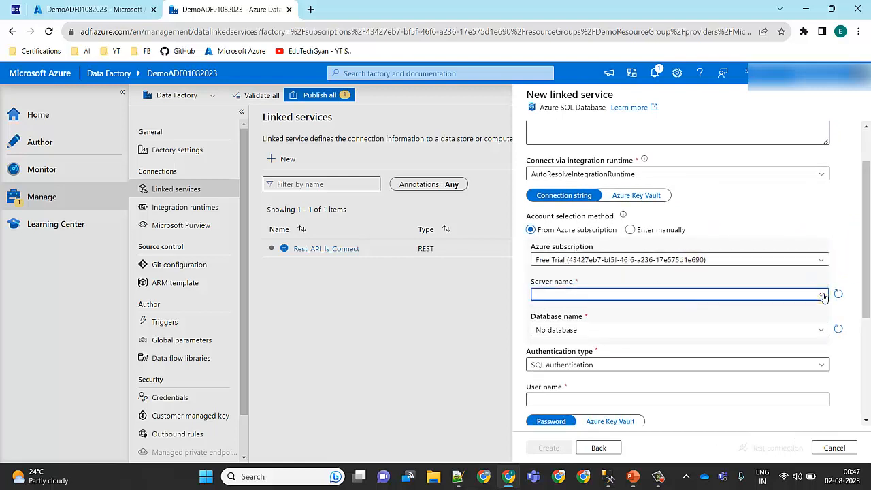
{"action": "left_click", "coordinate": [701, 312]}
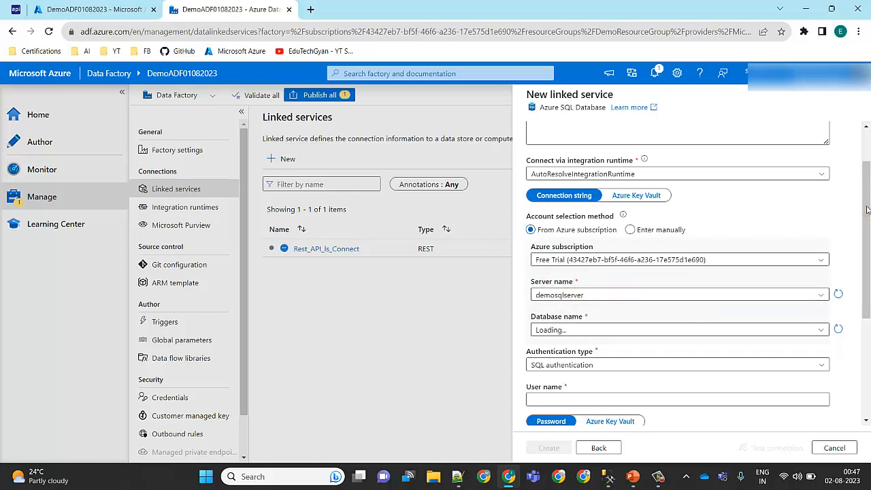
{"action": "scroll", "coordinate": [867, 210], "scroll_direction": "down", "scroll_amount": 2}
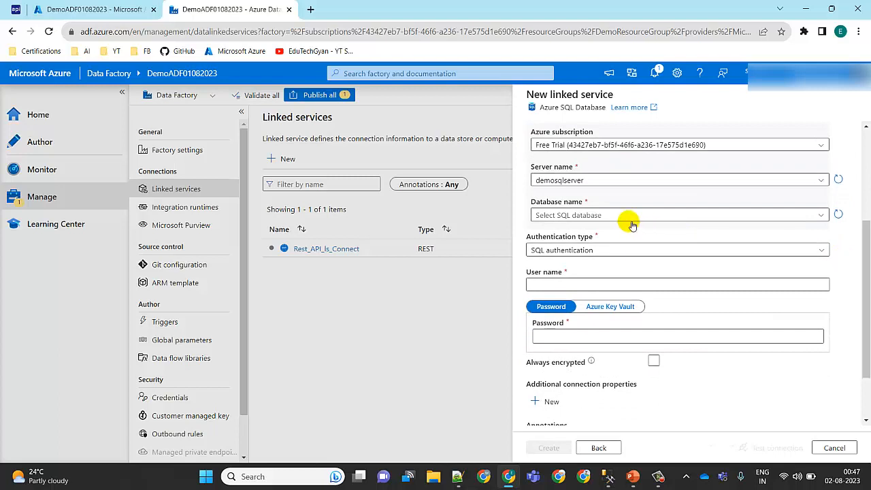
{"action": "left_click", "coordinate": [822, 215]}
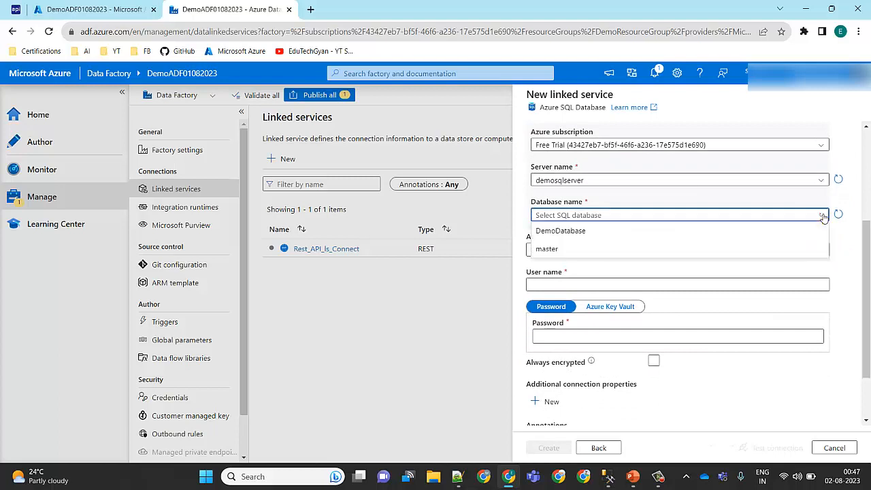
{"action": "left_click", "coordinate": [564, 232]}
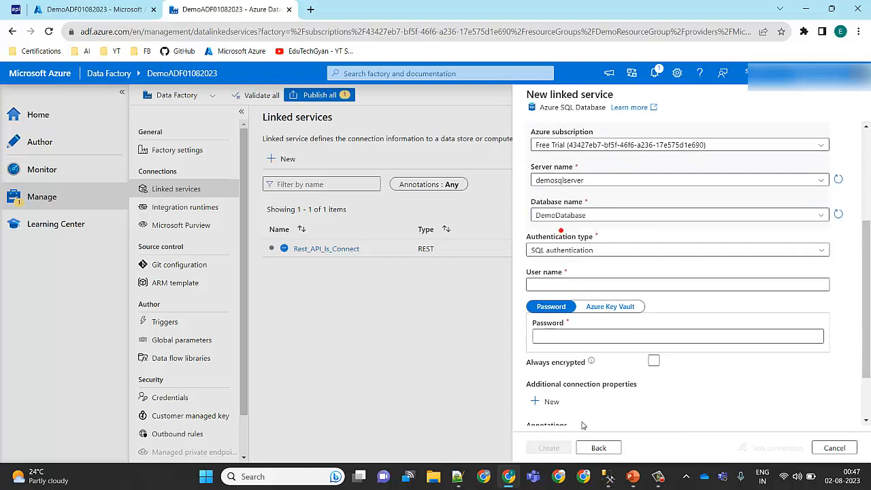
Step: Switch to SQL Server Management Studio to check the DemoDatabase entry in the object tree, and return to Chrome
{"action": "left_click", "coordinate": [610, 476]}
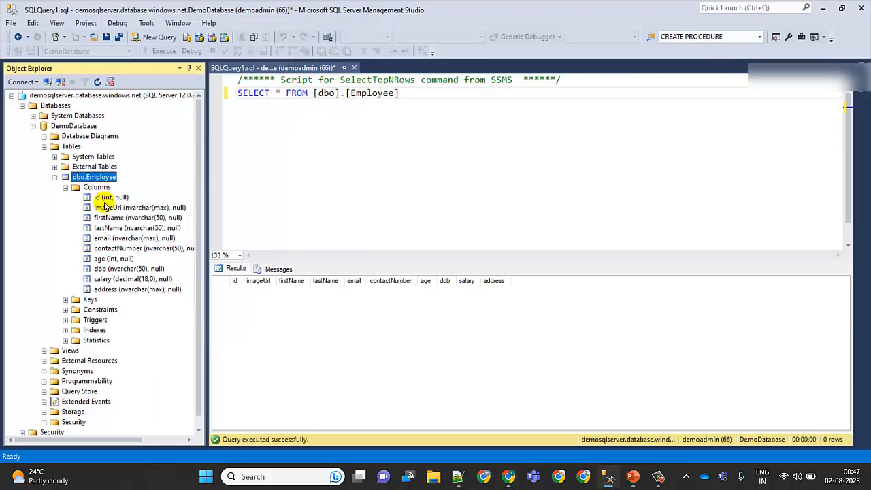
{"action": "left_click", "coordinate": [83, 127]}
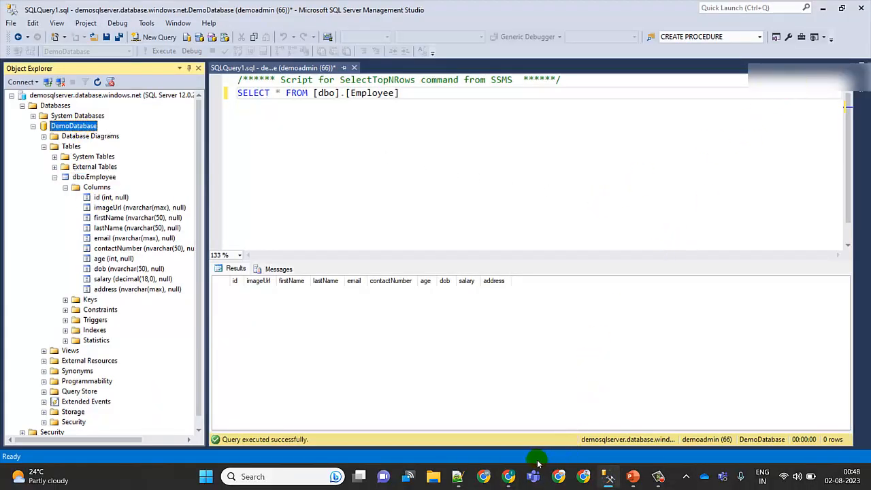
{"action": "left_click", "coordinate": [508, 477]}
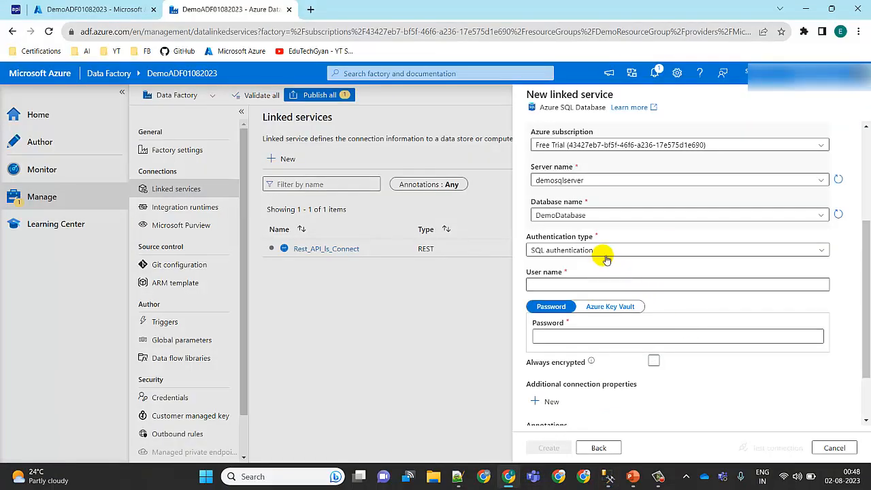
Step: Copy the user name demoadmin from the account details file in Notepad++ and enter it as the Azure SQL linked service's user name
{"action": "left_click", "coordinate": [590, 284]}
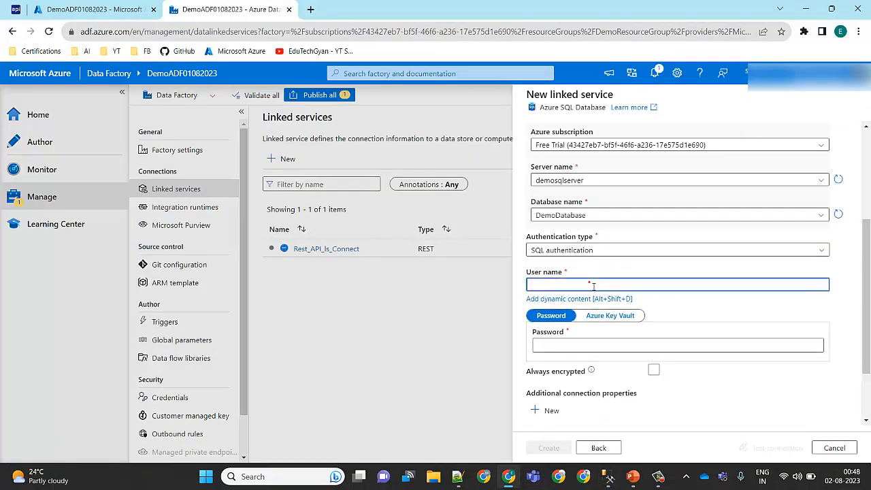
{"action": "left_click", "coordinate": [457, 476]}
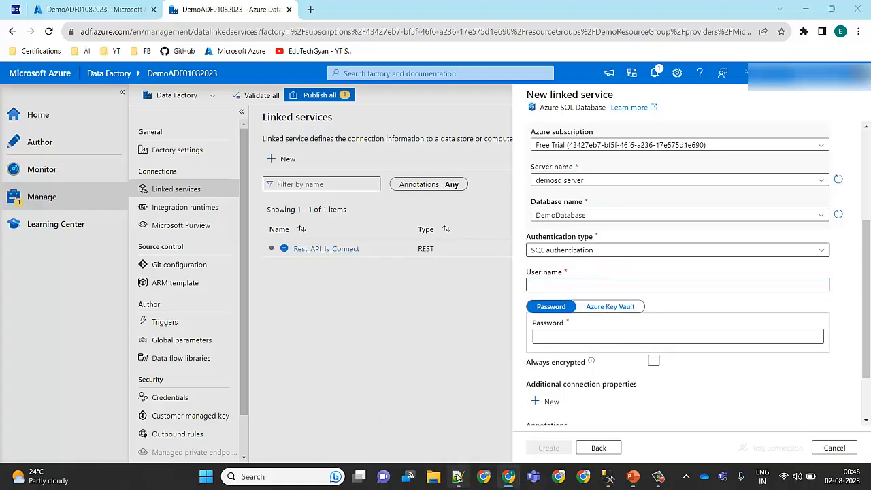
{"action": "double_click", "coordinate": [112, 85]}
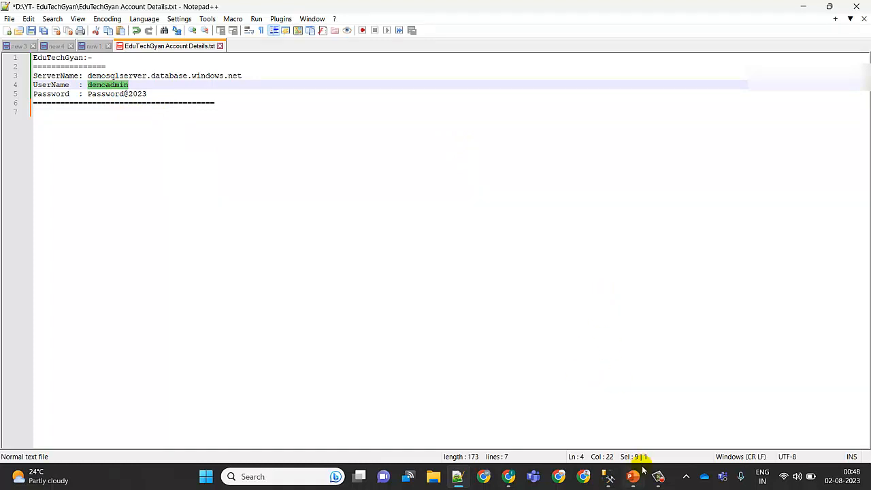
{"action": "left_click", "coordinate": [608, 478]}
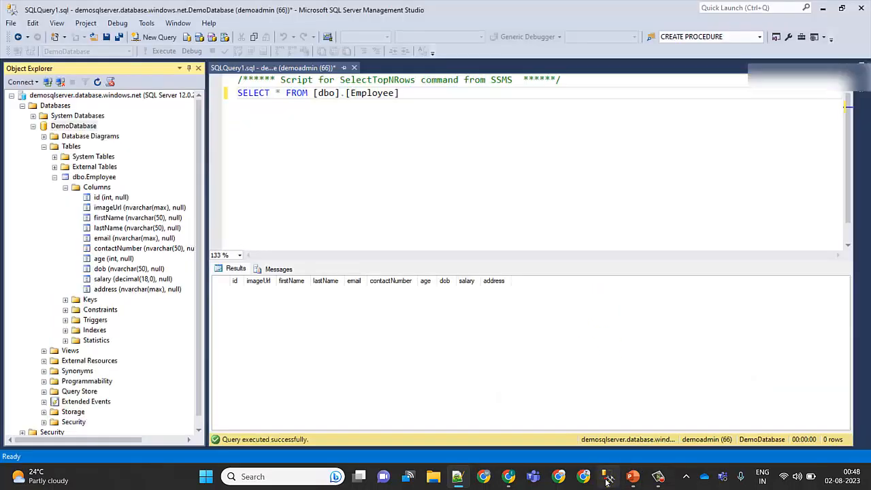
{"action": "left_click", "coordinate": [509, 478]}
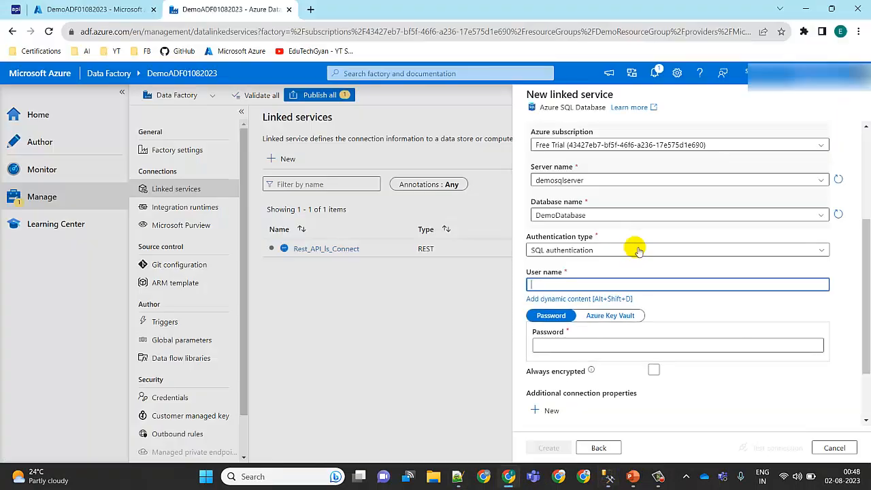
Step: Enter the SQL account password and create AzureSqlDatabase_ls_Connect after testing its connection
{"action": "left_click", "coordinate": [576, 345]}
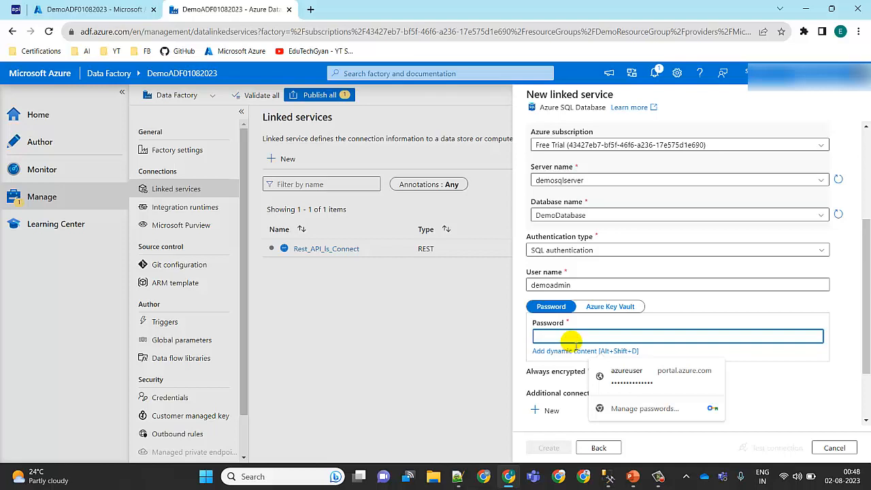
{"action": "type", "text": "*******"}
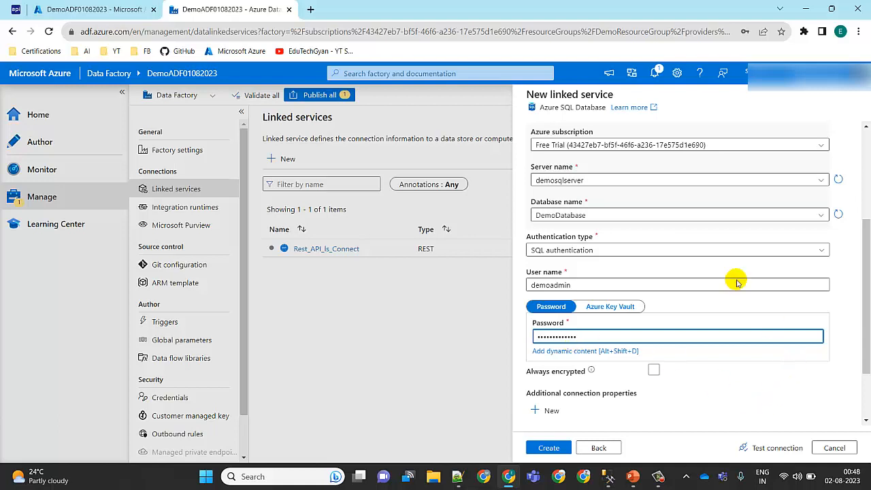
{"action": "left_click", "coordinate": [778, 452]}
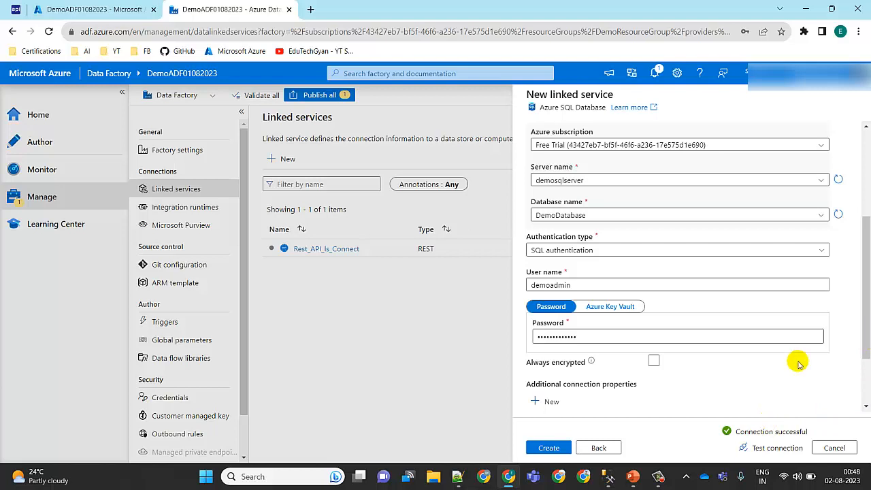
{"action": "left_click", "coordinate": [554, 451]}
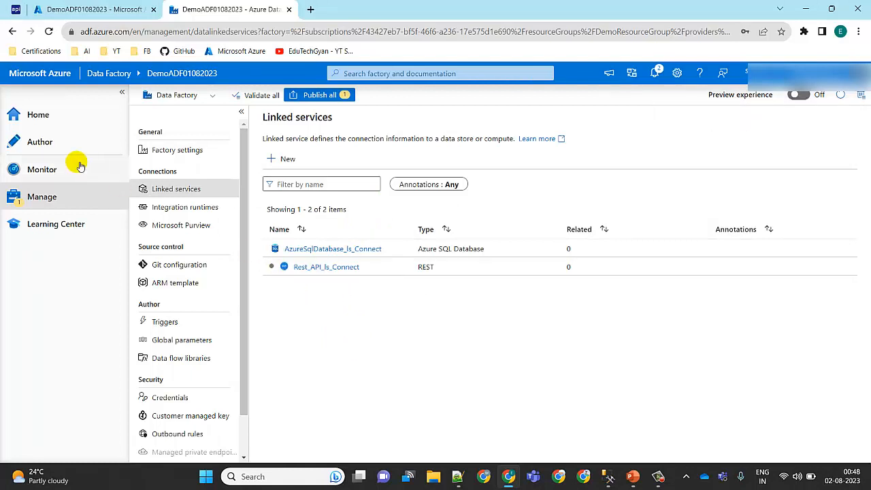
Step: Start a new dataset in the authoring area with REST as its data store
{"action": "left_click", "coordinate": [53, 149]}
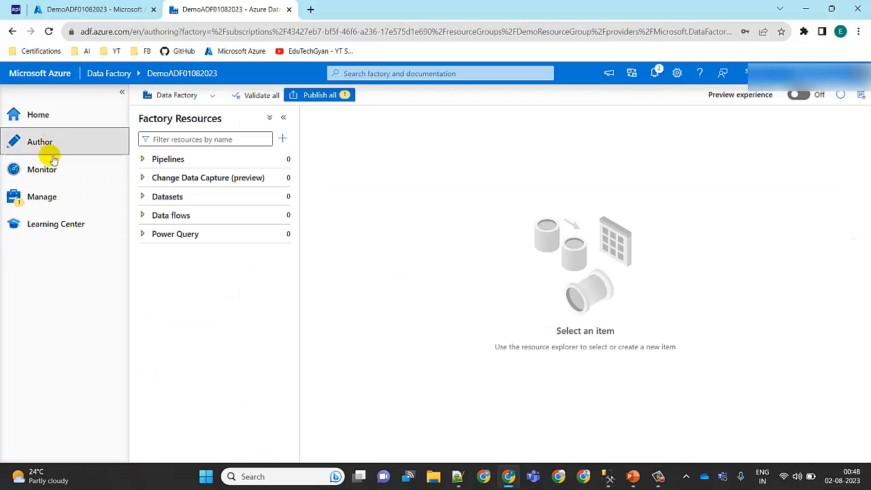
{"action": "left_click", "coordinate": [121, 92]}
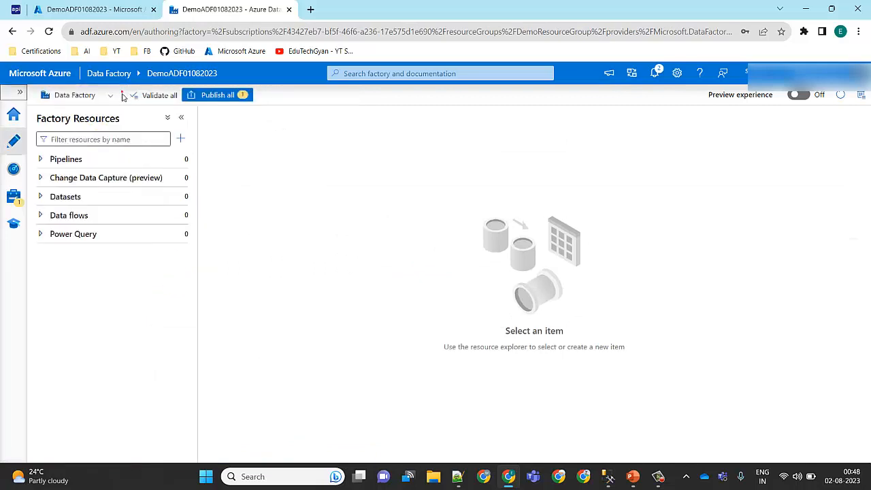
{"action": "left_click", "coordinate": [159, 198]}
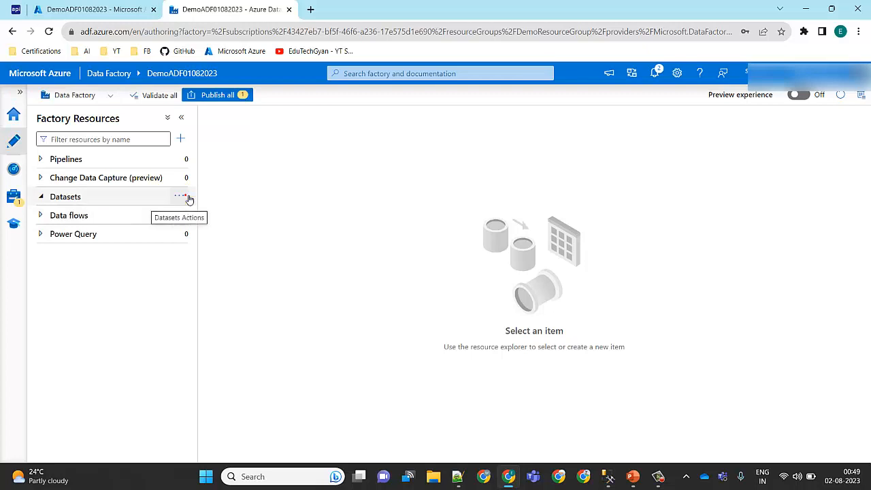
{"action": "left_click", "coordinate": [182, 196]}
{"action": "left_click", "coordinate": [212, 215]}
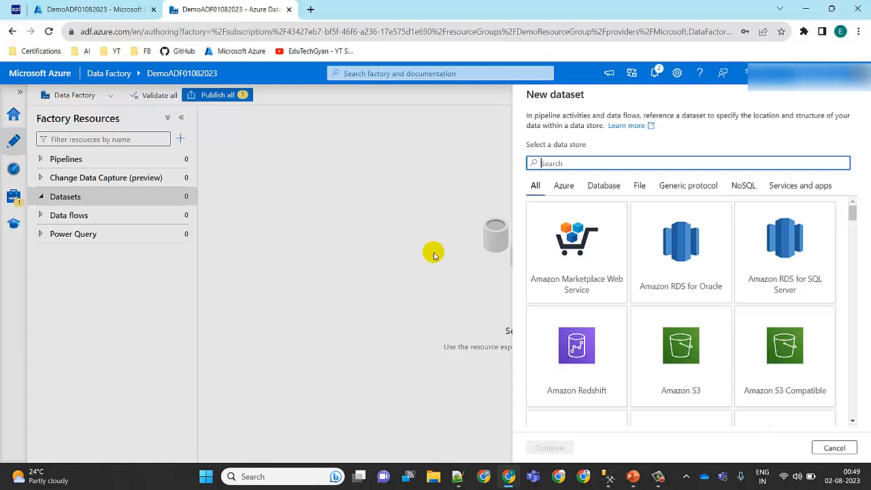
{"action": "type", "text": "rest"}
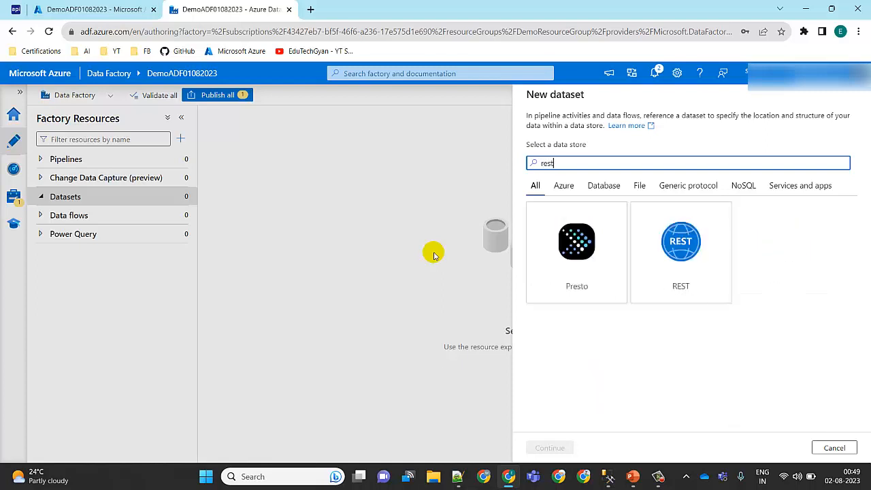
{"action": "left_click", "coordinate": [686, 268]}
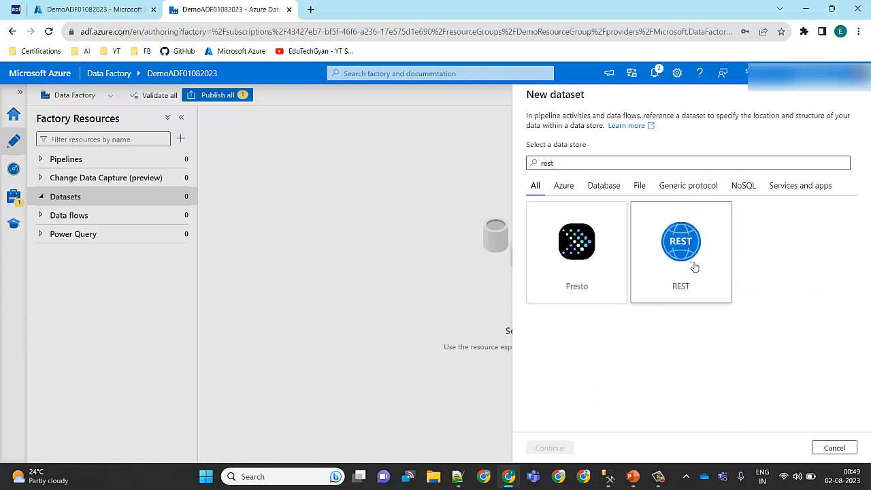
{"action": "left_click", "coordinate": [565, 447]}
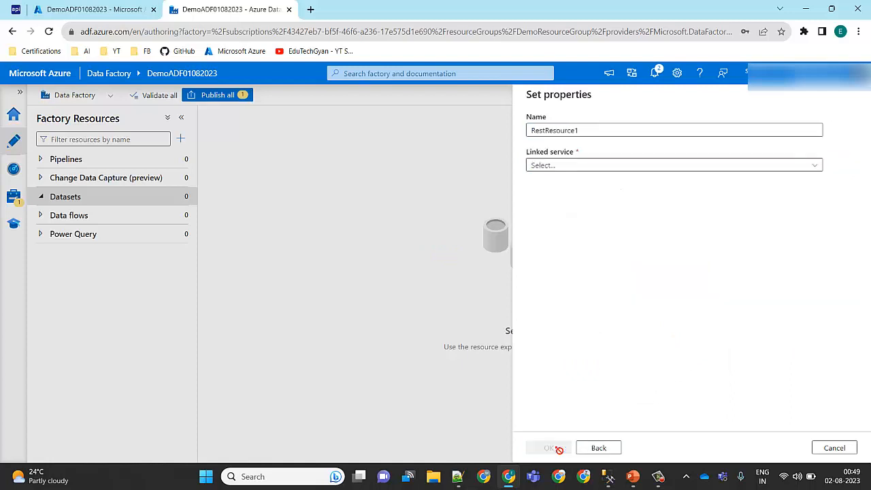
Step: Name the new REST dataset SourceDataset_RestAPI
{"action": "left_click", "coordinate": [594, 130]}
{"action": "key", "text": "BackSpace"}
{"action": "key", "text": "BackSpace"}
{"action": "key", "text": "BackSpace"}
{"action": "key", "text": "BackSpace"}
{"action": "key", "text": "BackSpace"}
{"action": "key", "text": "BackSpace"}
{"action": "key", "text": "BackSpace"}
{"action": "key", "text": "BackSpace"}
{"action": "key", "text": "BackSpace"}
{"action": "key", "text": "BackSpace"}
{"action": "key", "text": "BackSpace"}
{"action": "key", "text": "BackSpace"}
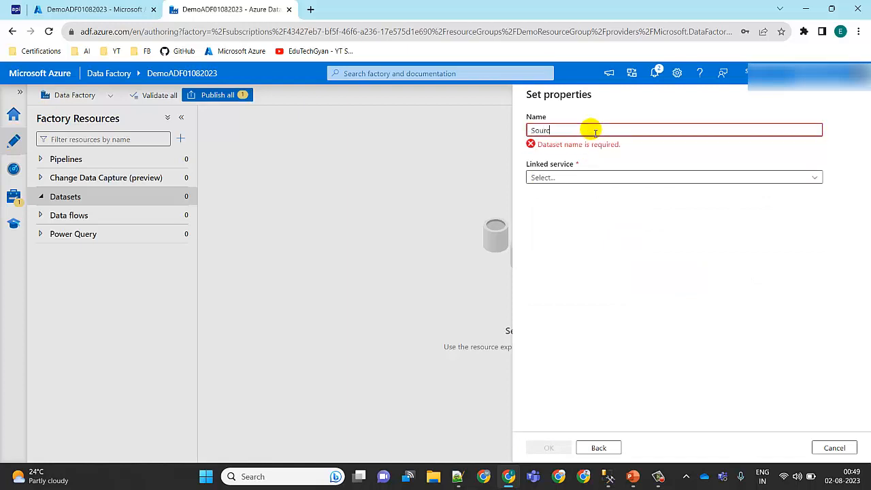
{"action": "type", "text": "SourceD"}
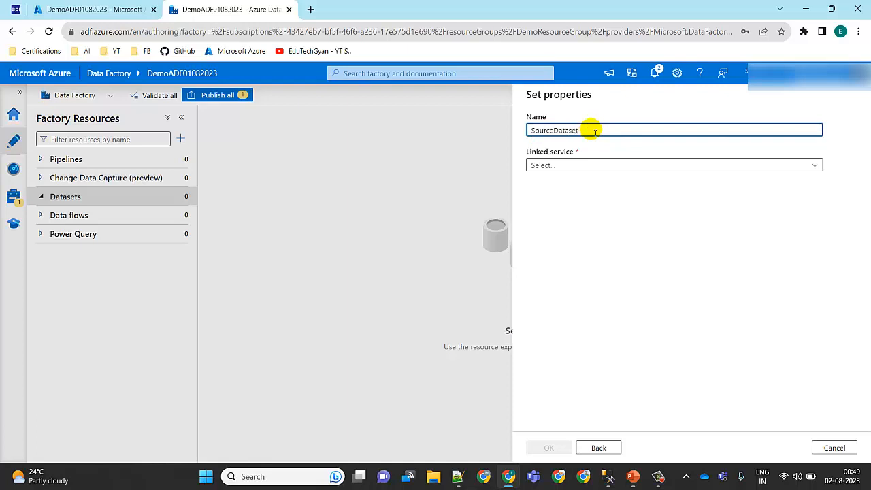
{"action": "type", "text": "ataset_RestAPI"}
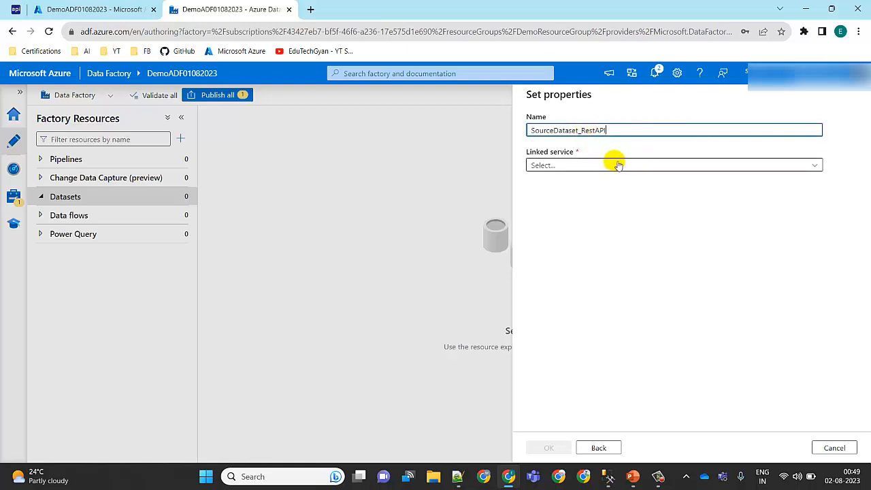
Step: Assign the Rest_API_ls_Connect linked service to the dataset and create it
{"action": "left_click", "coordinate": [618, 165]}
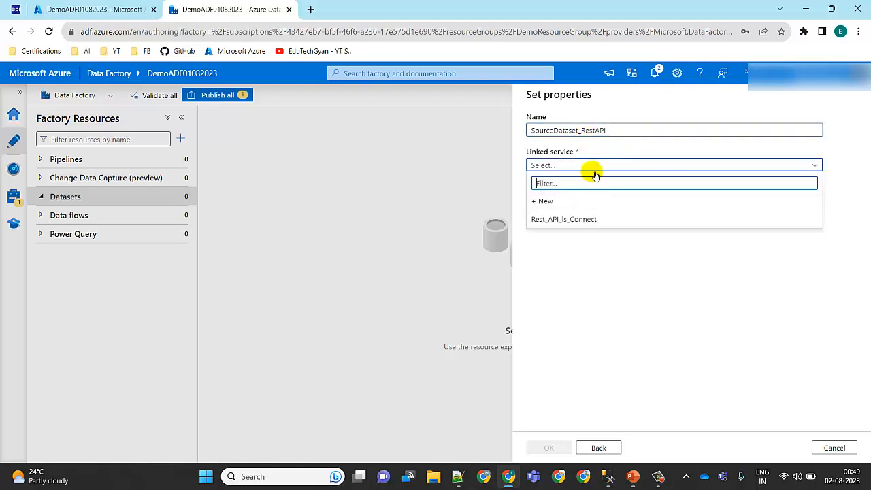
{"action": "left_click", "coordinate": [575, 220]}
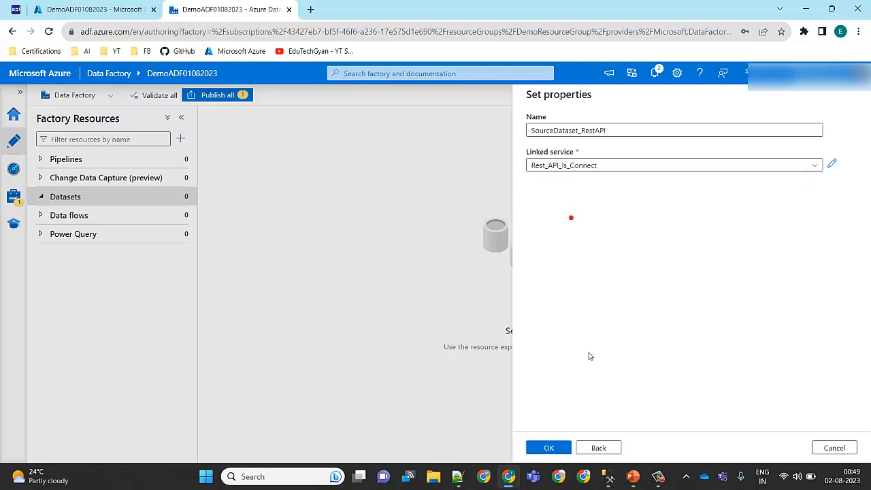
{"action": "left_click", "coordinate": [550, 449]}
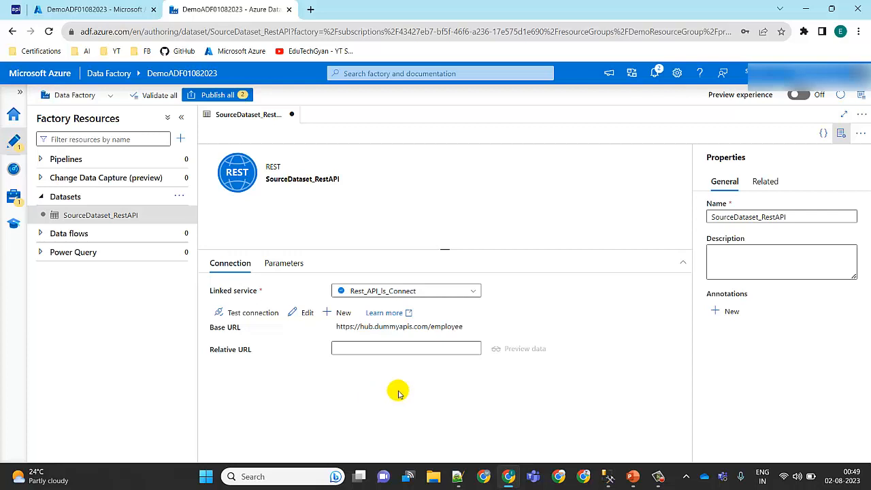
Step: Try the ?noofRecords=10&idStarts=1001 query string from the Employee API page as the dataset's relative URL, test the connection and clear it
{"action": "left_click", "coordinate": [403, 351]}
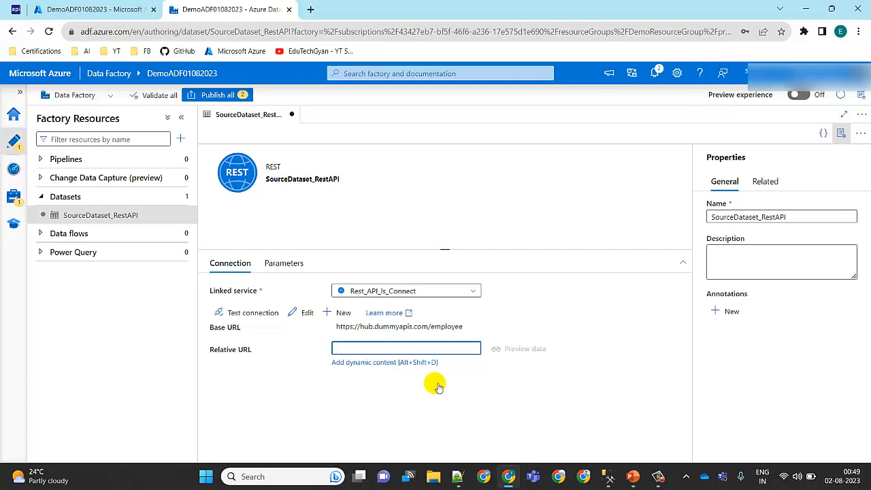
{"action": "left_click", "coordinate": [43, 7]}
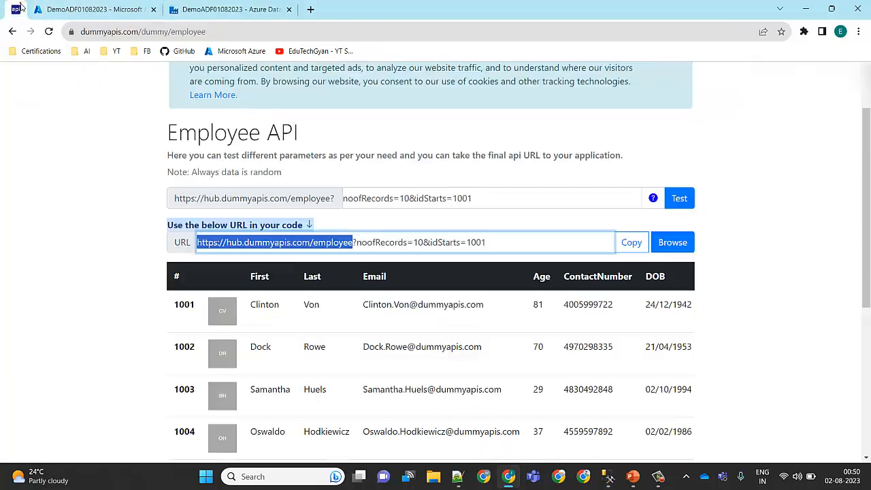
{"action": "left_click", "coordinate": [362, 244]}
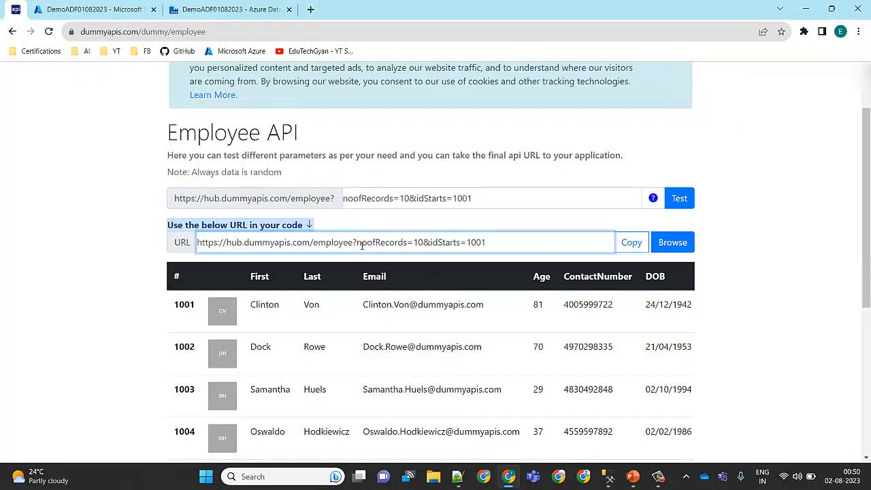
{"action": "left_click_drag", "start_coordinate": [353, 244], "coordinate": [501, 247]}
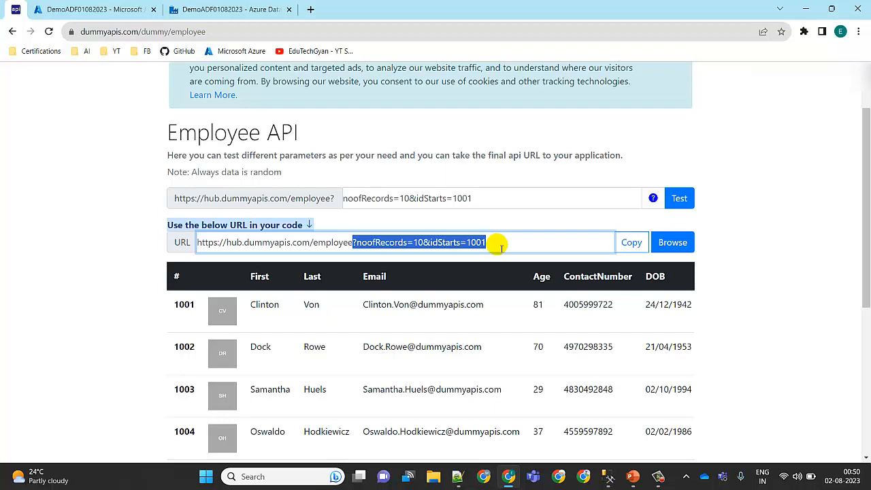
{"action": "left_click", "coordinate": [239, 9]}
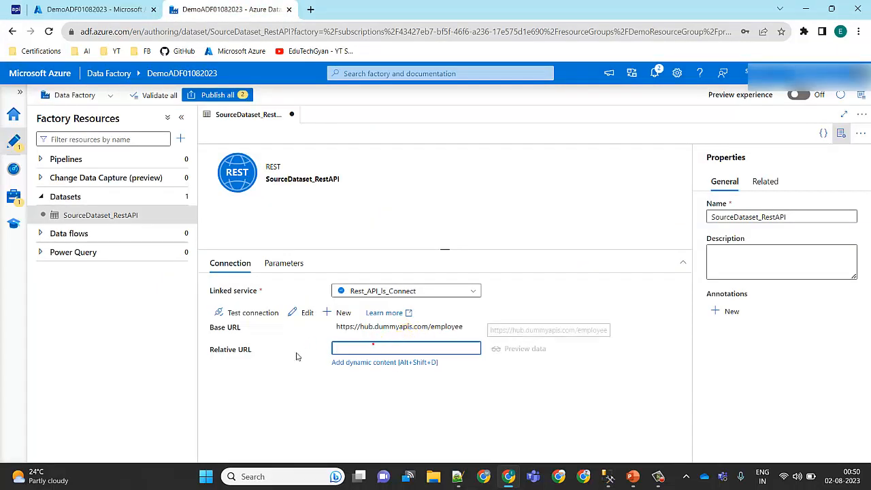
{"action": "type", "text": "?noOfRecords=10&idStarts=1001"}
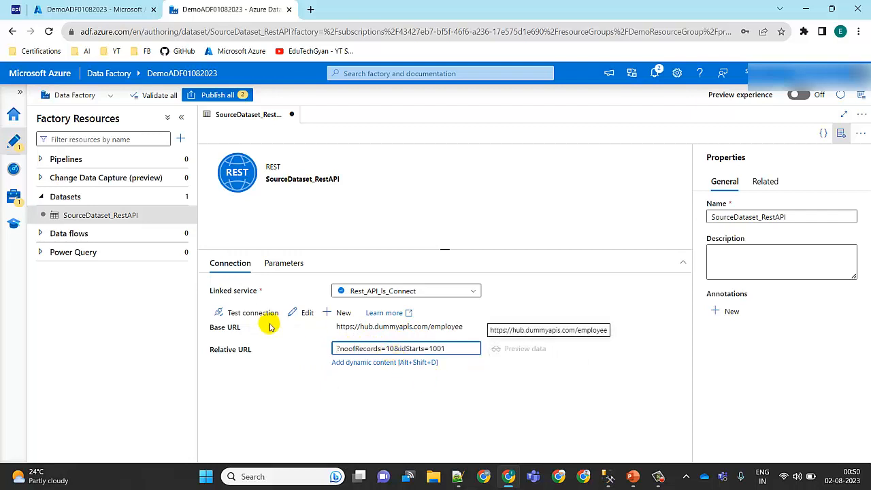
{"action": "left_click", "coordinate": [243, 313]}
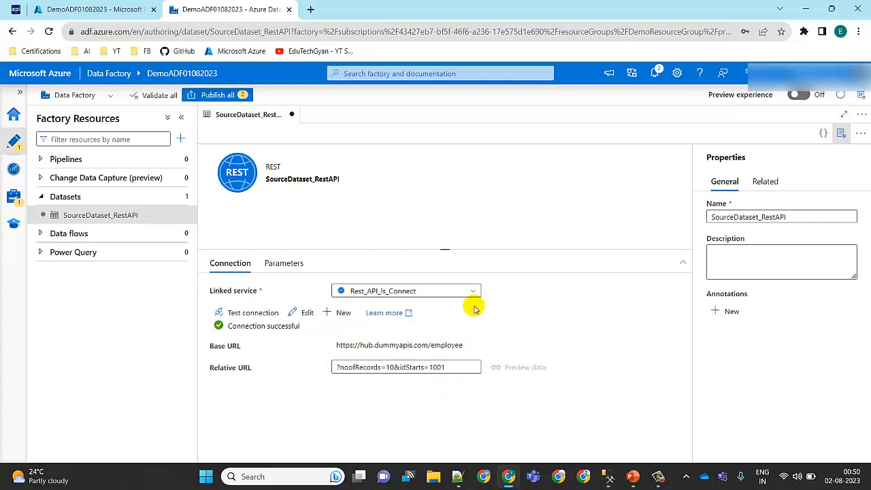
{"action": "left_click_drag", "start_coordinate": [473, 367], "coordinate": [319, 379]}
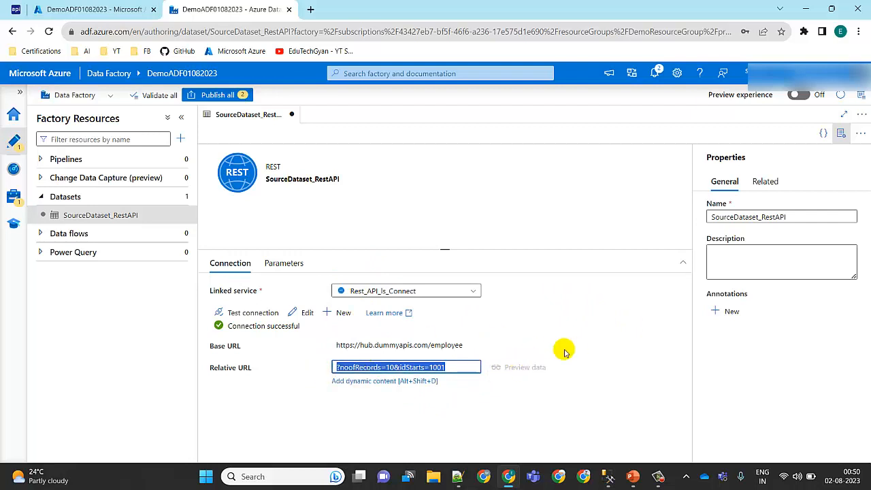
{"action": "key", "text": "BackSpace"}
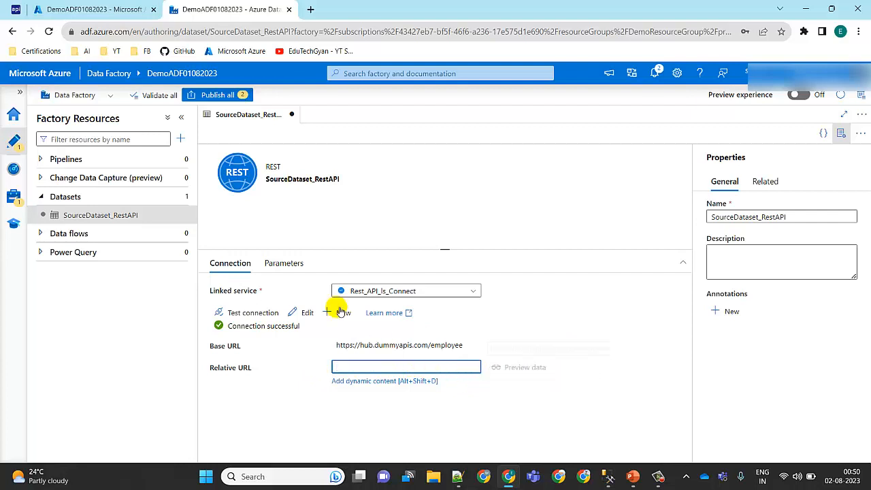
Step: Add a String parameter named RestAPIParameters to the SourceDataset_RestAPI dataset
{"action": "left_click", "coordinate": [292, 266]}
{"action": "left_click", "coordinate": [233, 293]}
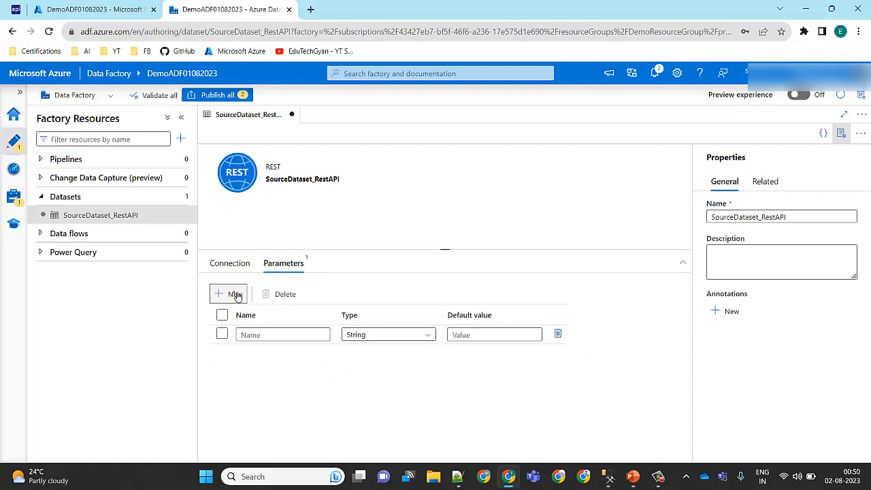
{"action": "left_click", "coordinate": [251, 334]}
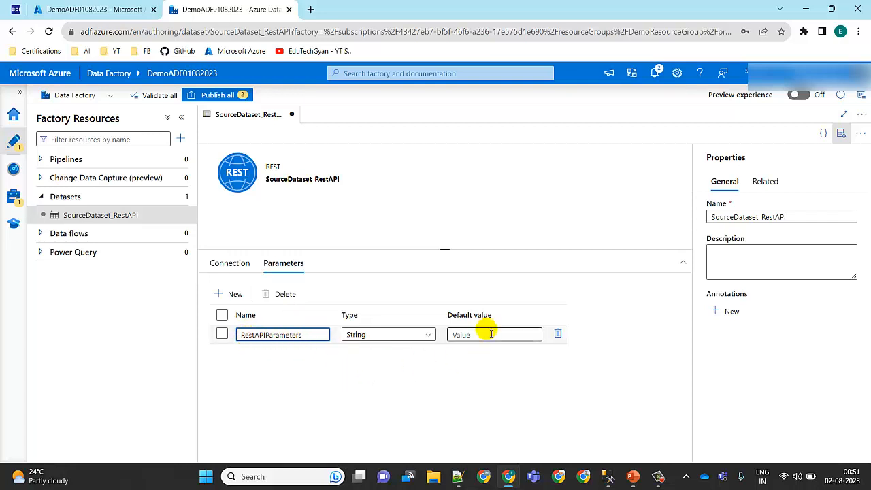
{"action": "left_click", "coordinate": [242, 267]}
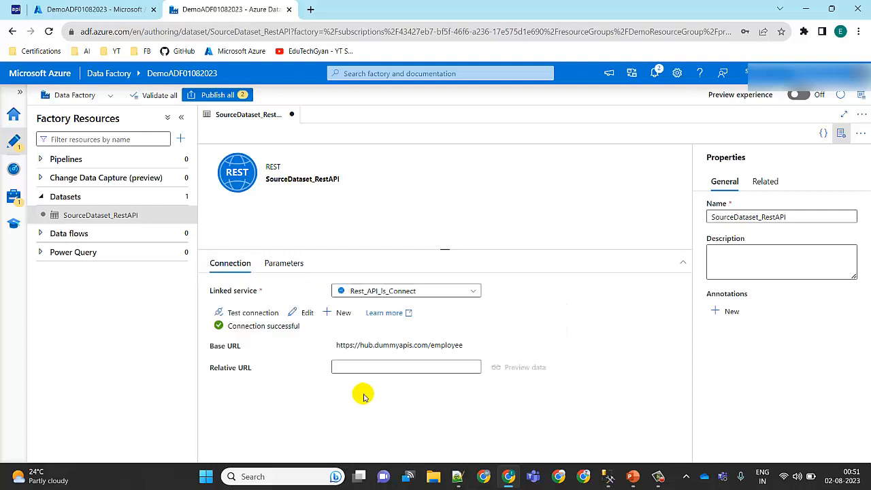
{"action": "left_click", "coordinate": [380, 371]}
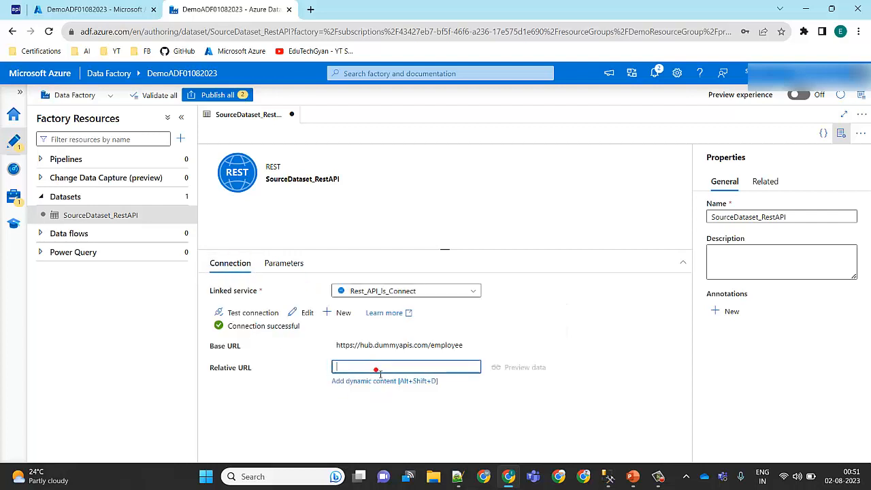
{"action": "left_click", "coordinate": [377, 381]}
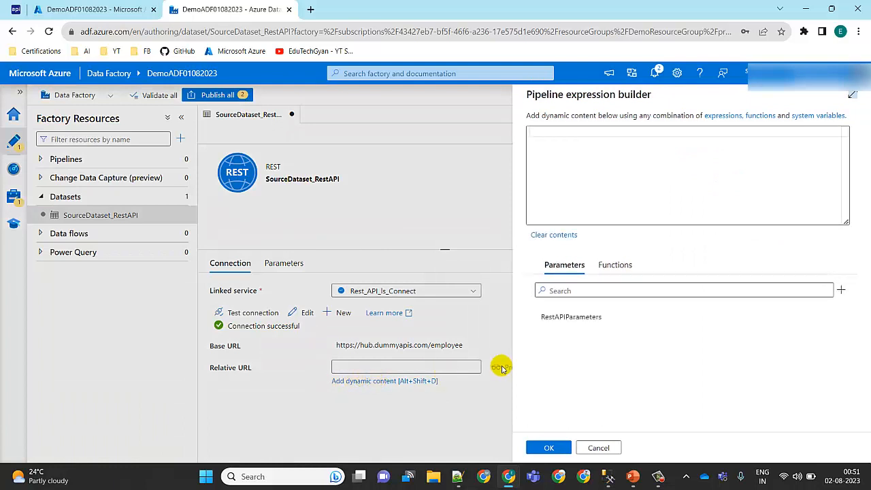
{"action": "left_click", "coordinate": [592, 322]}
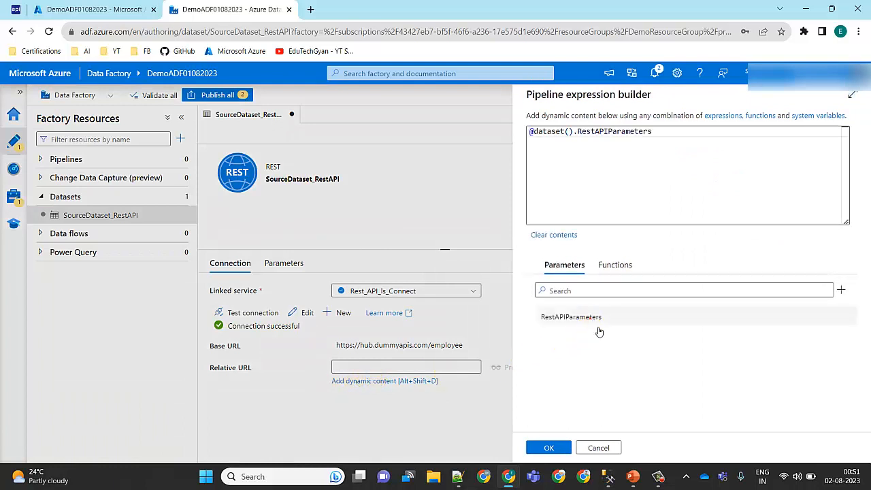
{"action": "left_click", "coordinate": [552, 448]}
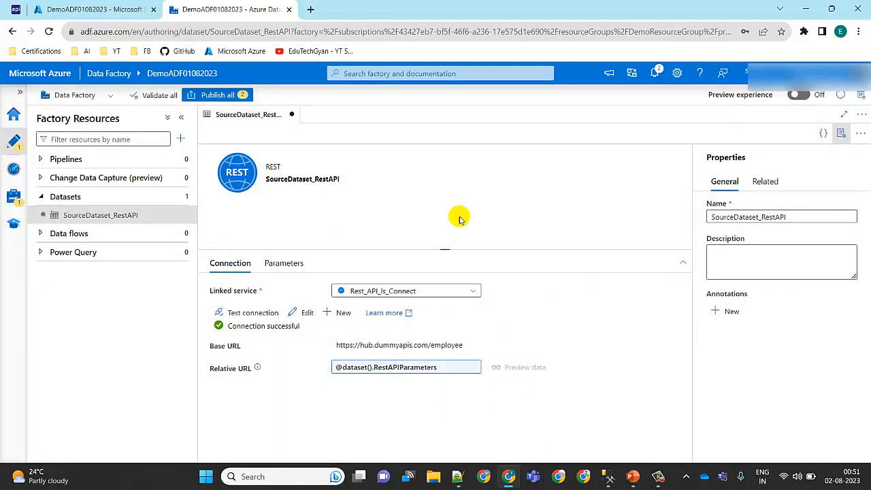
{"action": "left_click", "coordinate": [766, 181]}
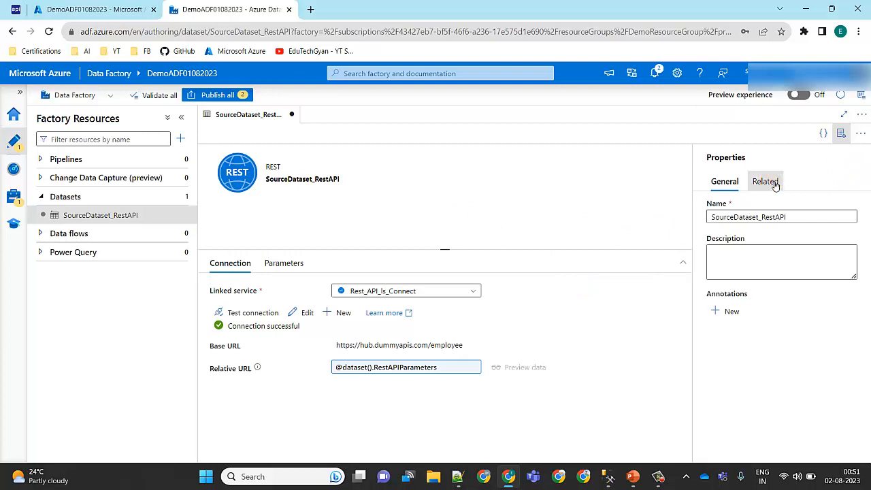
{"action": "left_click", "coordinate": [724, 182]}
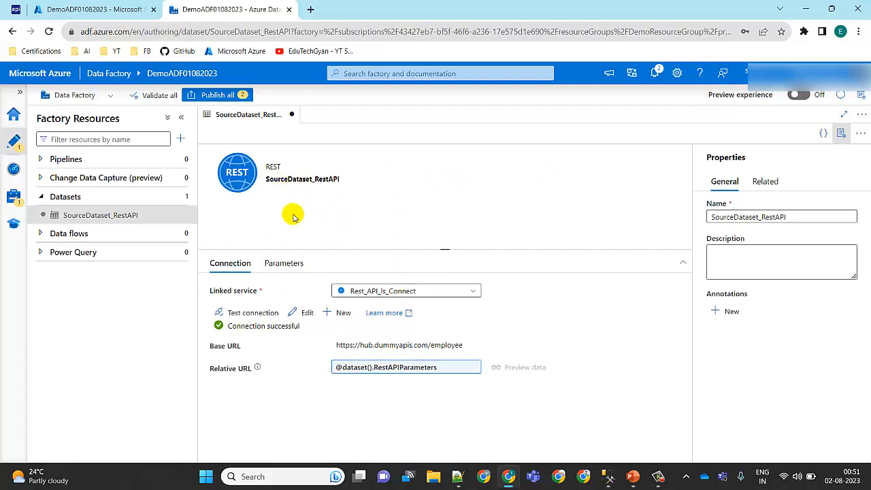
Step: Start a new dataset that uses Azure SQL Database as its data store
{"action": "left_click", "coordinate": [181, 197]}
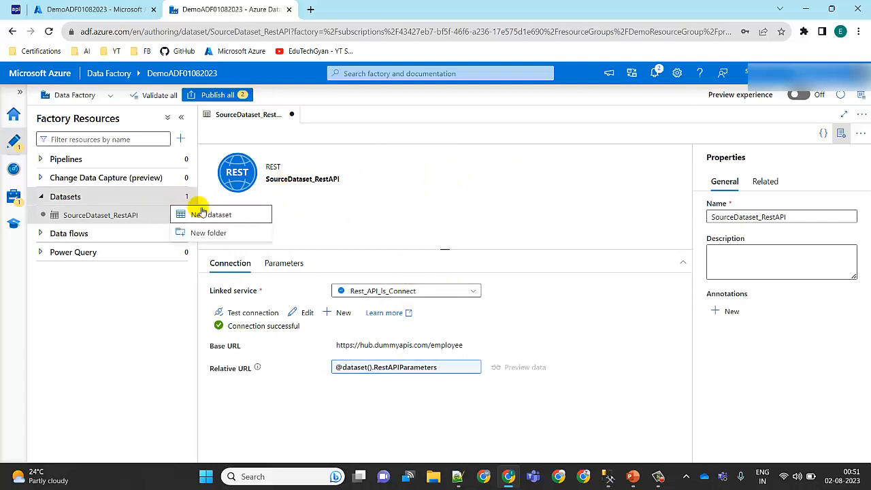
{"action": "left_click", "coordinate": [203, 214]}
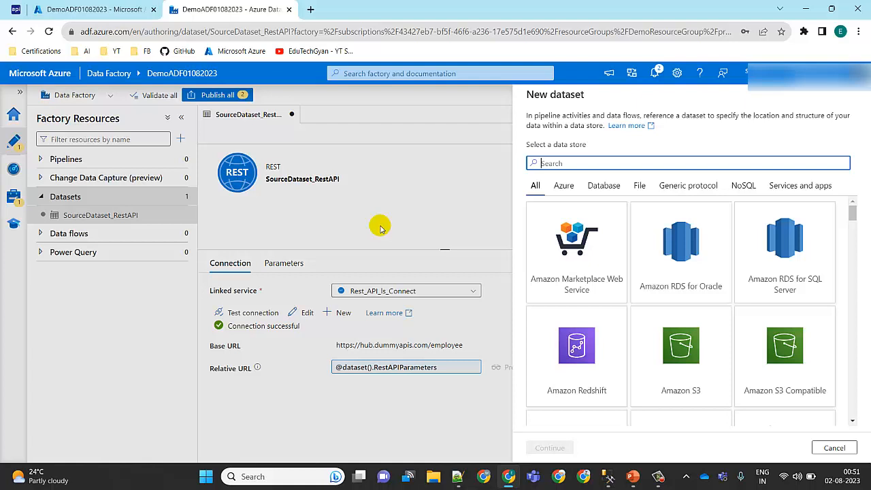
{"action": "type", "text": "Azure sq"}
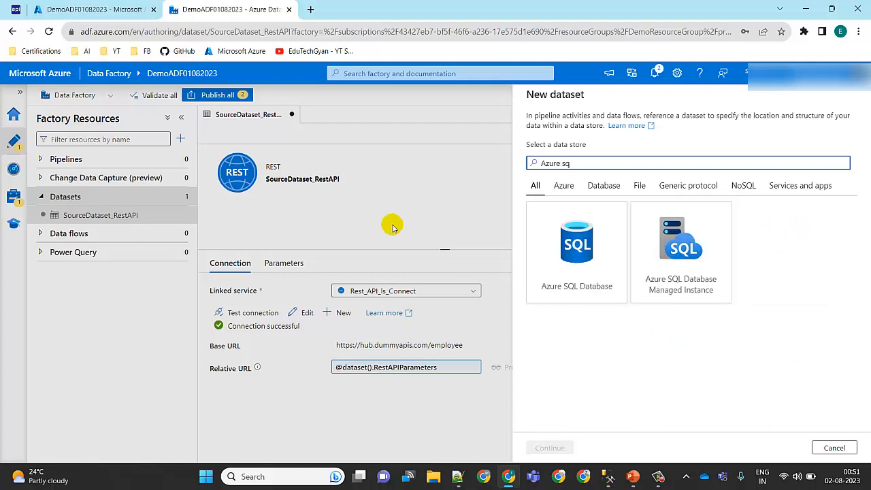
{"action": "left_click", "coordinate": [572, 254]}
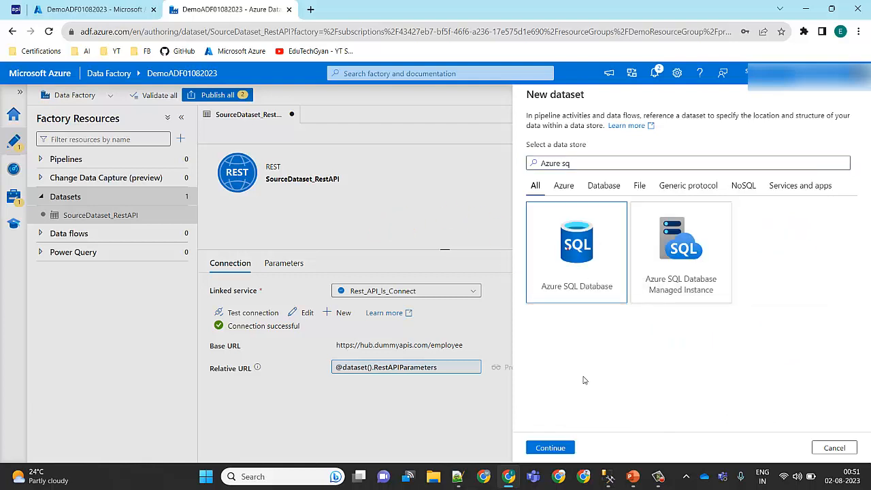
{"action": "left_click", "coordinate": [550, 447]}
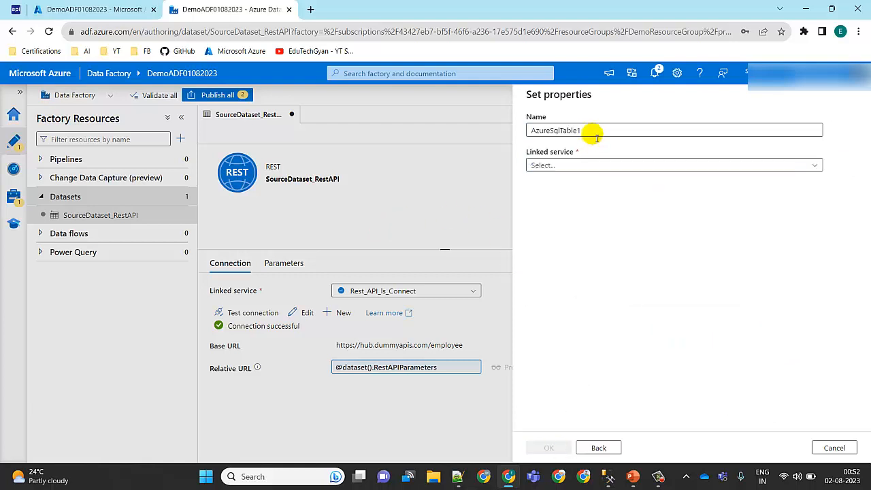
Step: Name the new Azure SQL dataset TargetDataset_SQLTable
{"action": "left_click_drag", "start_coordinate": [591, 131], "coordinate": [499, 134]}
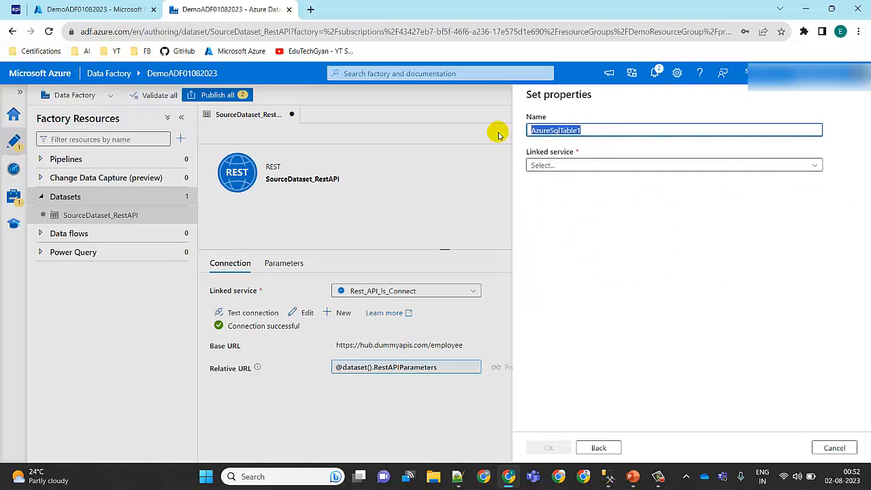
{"action": "type", "text": "TargetDataset_SQLTAble"}
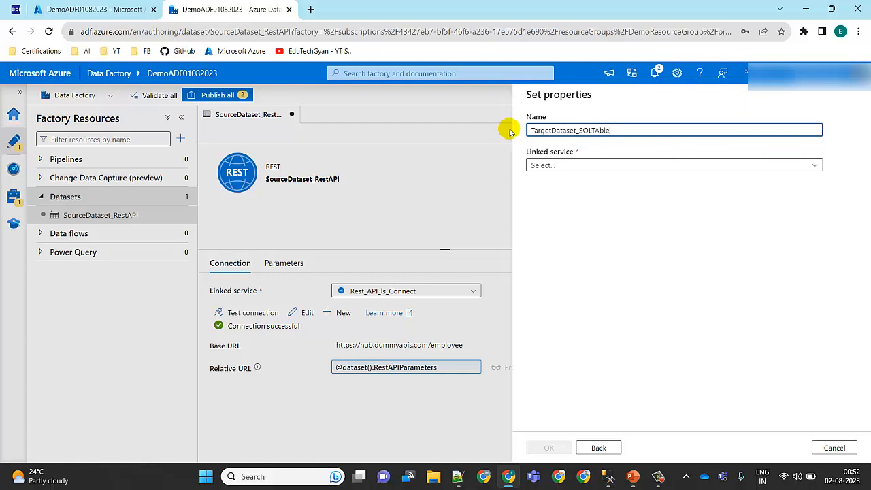
{"action": "left_click", "coordinate": [602, 133]}
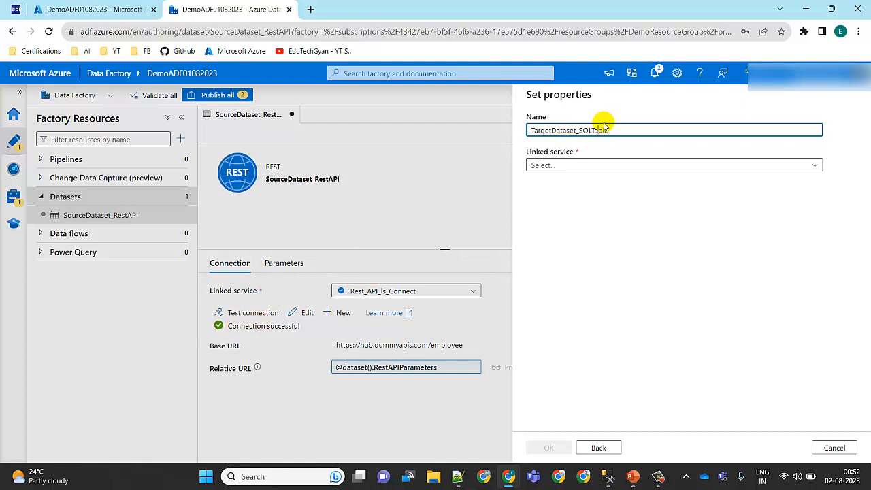
Step: Link the dataset to AzureSqlDatabase_ls_Connect, select table dbo.Employee with its schema imported from the connection/store, and create it
{"action": "left_click", "coordinate": [815, 168]}
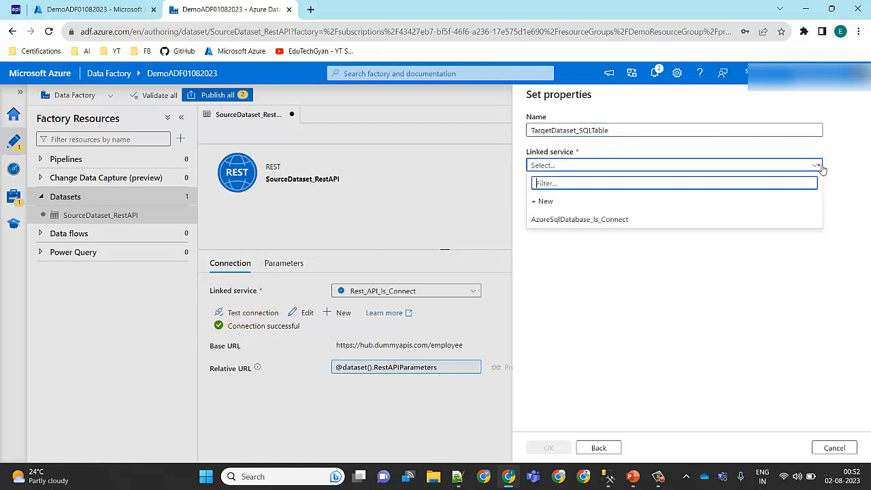
{"action": "left_click", "coordinate": [612, 221]}
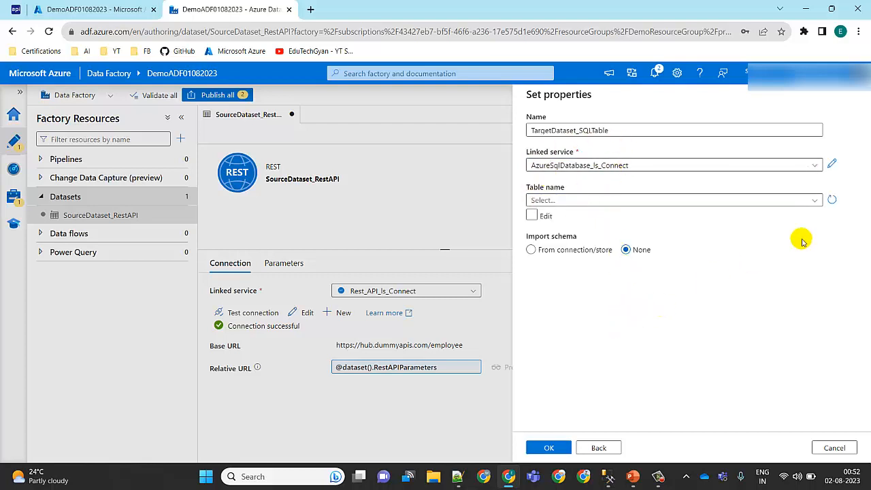
{"action": "left_click", "coordinate": [822, 203]}
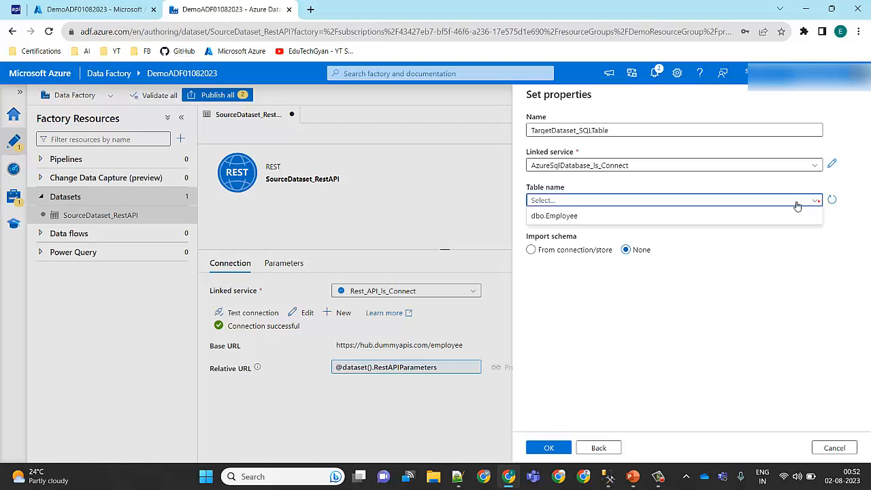
{"action": "left_click", "coordinate": [609, 484]}
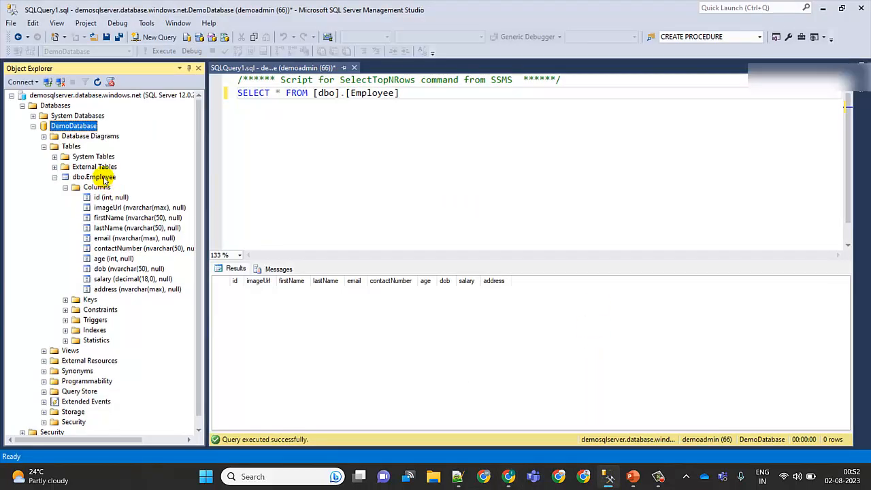
{"action": "left_click", "coordinate": [608, 484]}
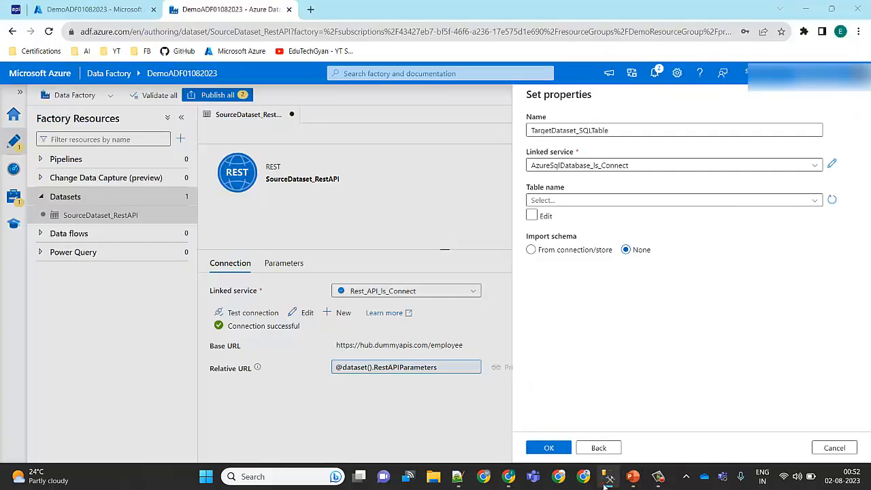
{"action": "left_click", "coordinate": [817, 200]}
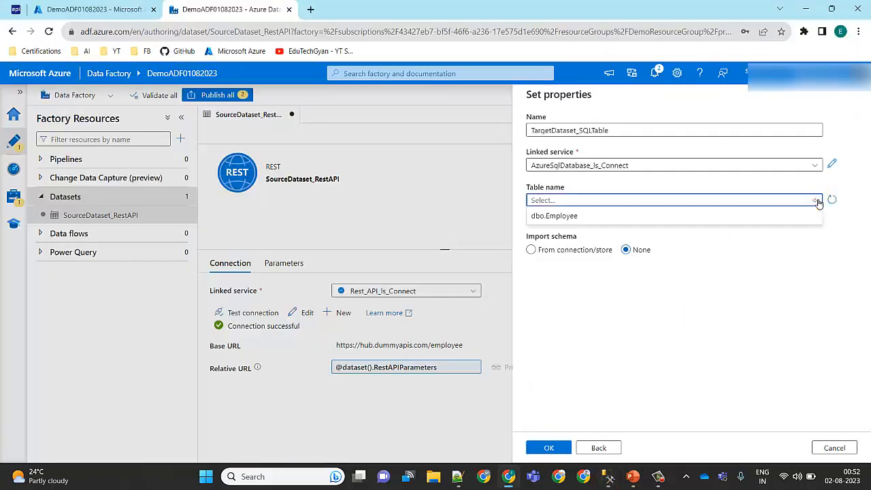
{"action": "left_click", "coordinate": [675, 215]}
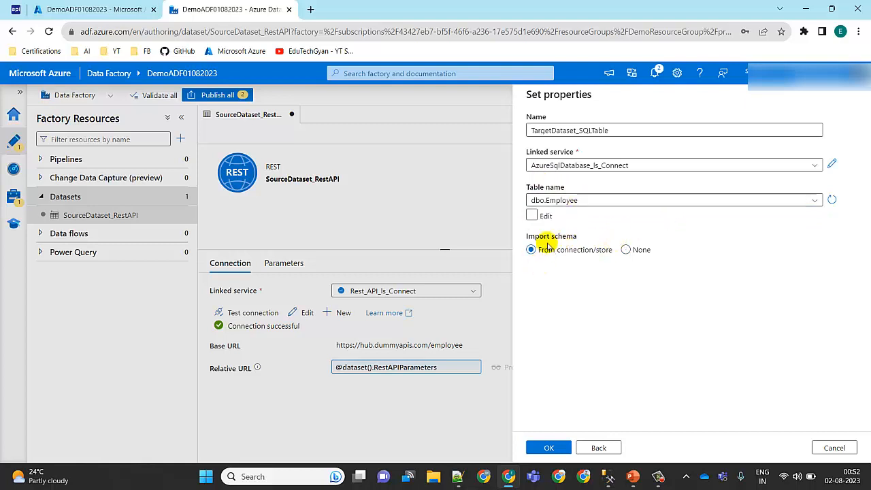
{"action": "left_click", "coordinate": [553, 448]}
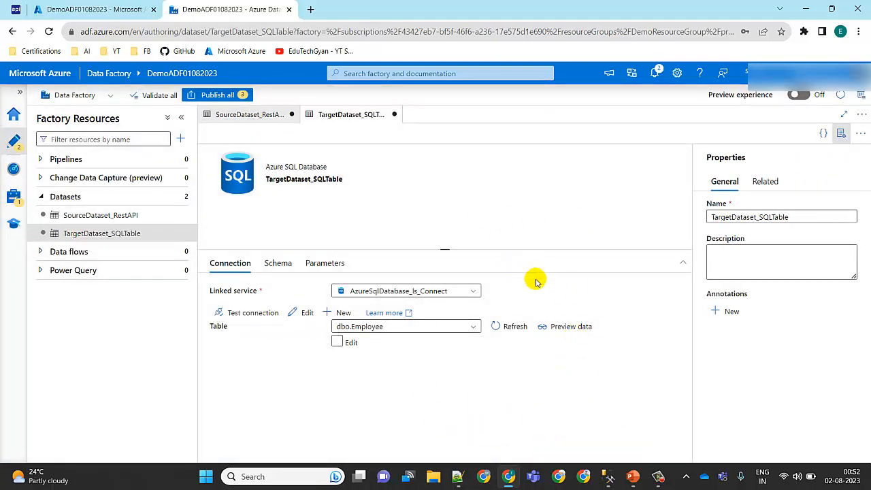
Step: Preview the data of TargetDataset_SQLTable and review the column names and types in its imported schema
{"action": "left_click", "coordinate": [562, 328]}
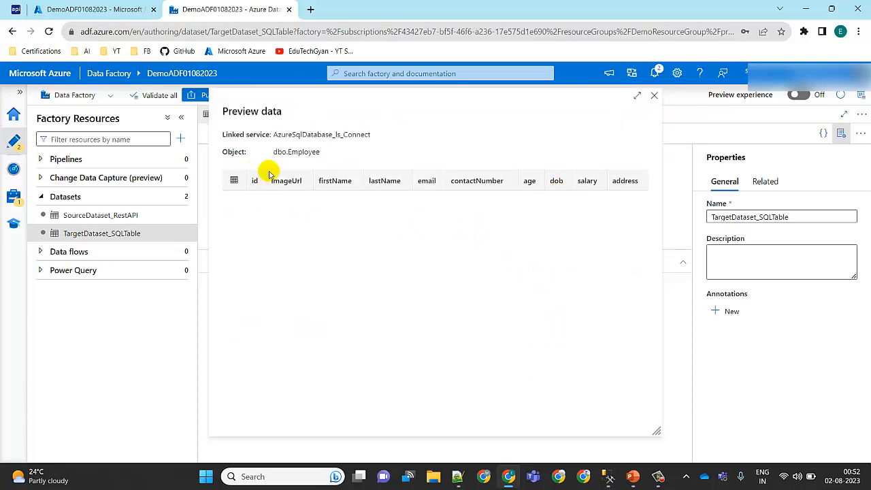
{"action": "left_click", "coordinate": [654, 96]}
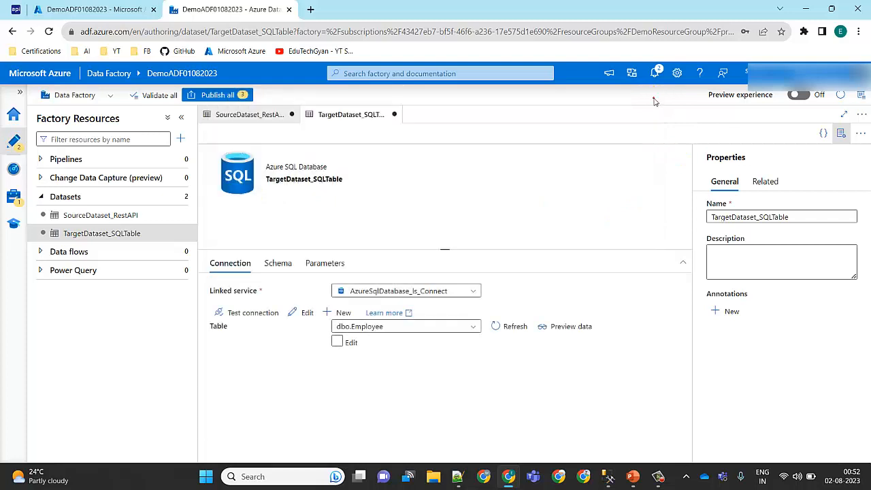
{"action": "left_click", "coordinate": [842, 134]}
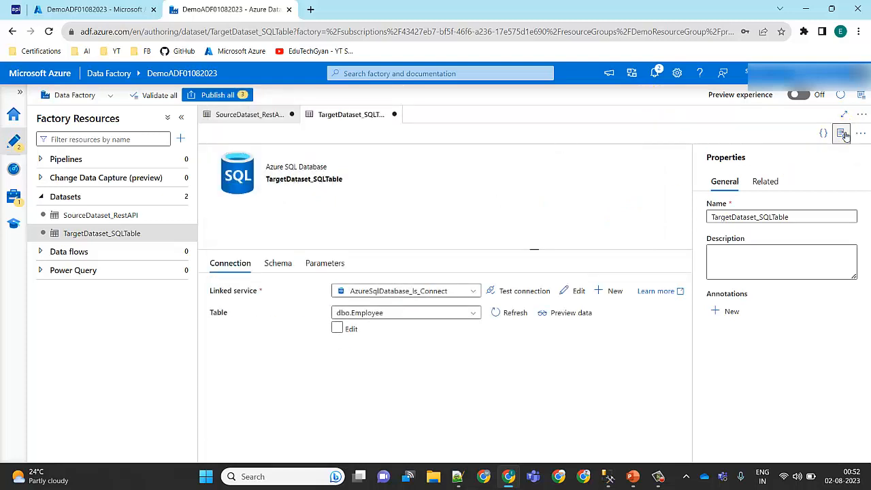
{"action": "left_click", "coordinate": [286, 265]}
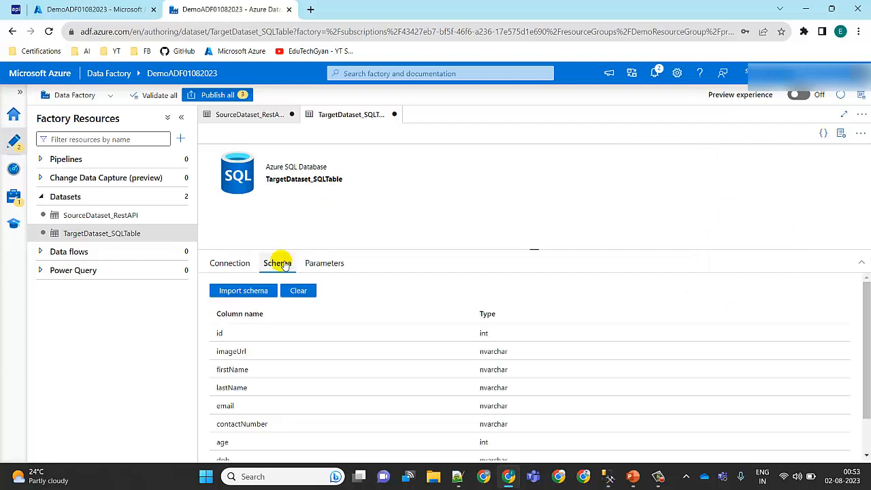
{"action": "left_click_drag", "start_coordinate": [866, 290], "coordinate": [868, 354]}
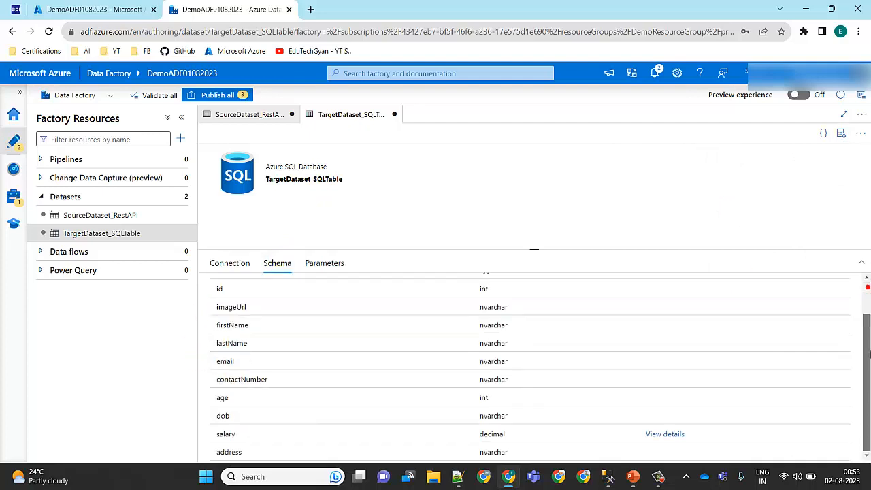
{"action": "left_click_drag", "start_coordinate": [866, 405], "coordinate": [861, 235]}
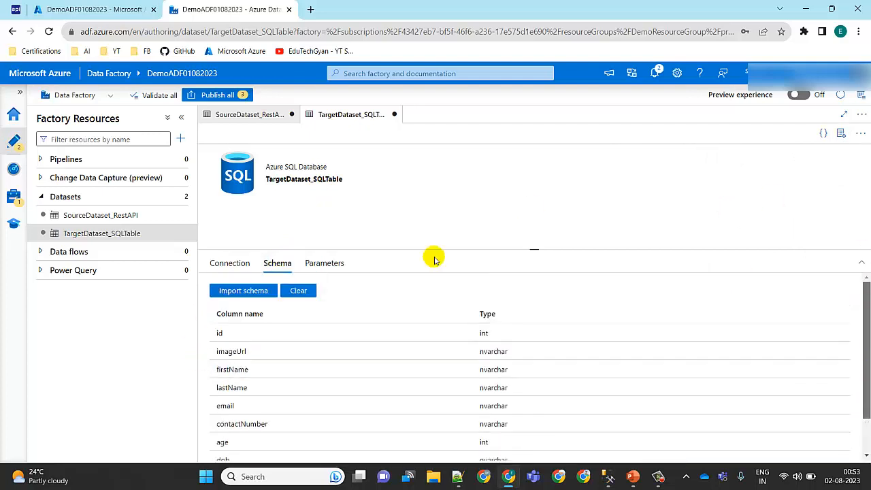
{"action": "left_click", "coordinate": [231, 264]}
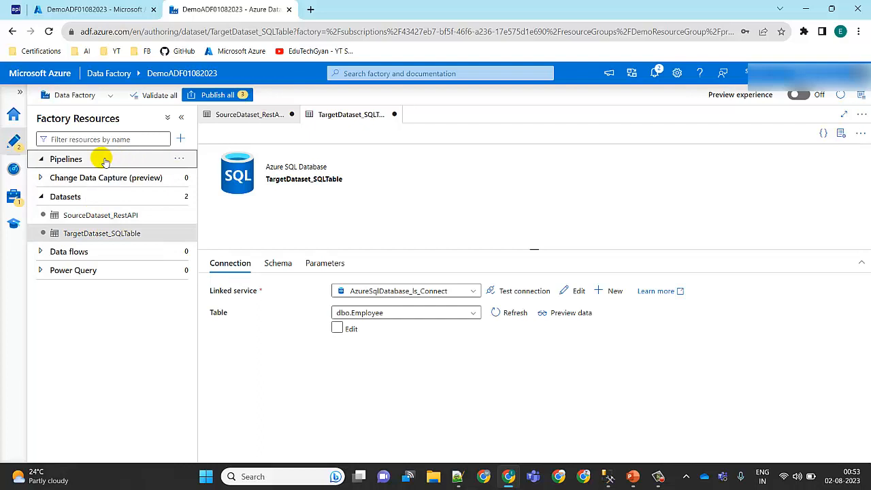
Step: Create a new pipeline named pl_Rest_API_Response_to_SQL_Table and hide its properties
{"action": "left_click", "coordinate": [179, 158]}
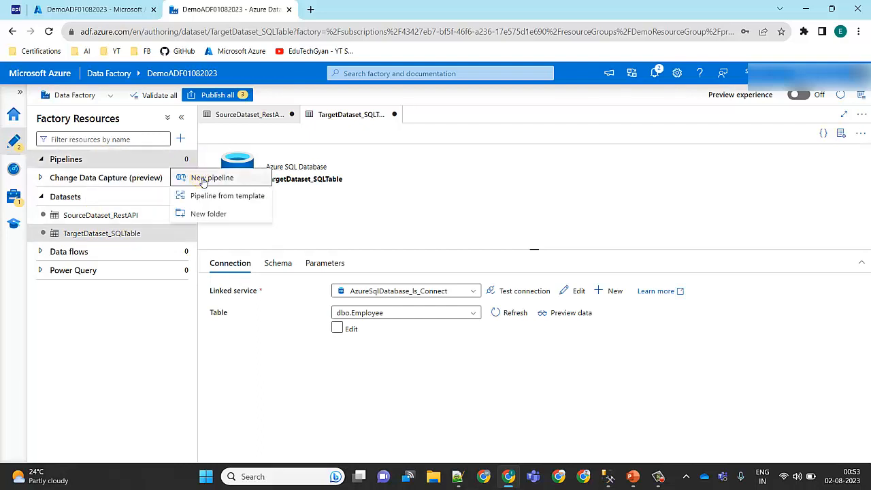
{"action": "left_click", "coordinate": [202, 180]}
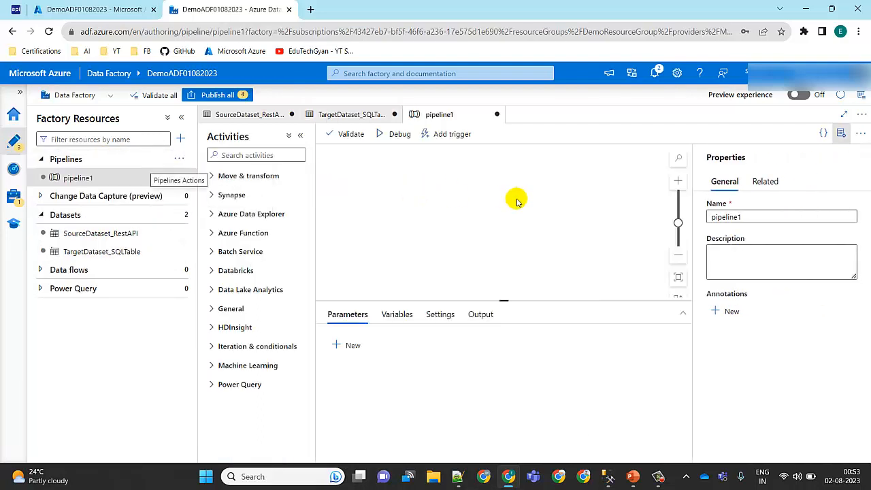
{"action": "left_click", "coordinate": [749, 219]}
{"action": "left_click_drag", "start_coordinate": [748, 219], "coordinate": [676, 222]}
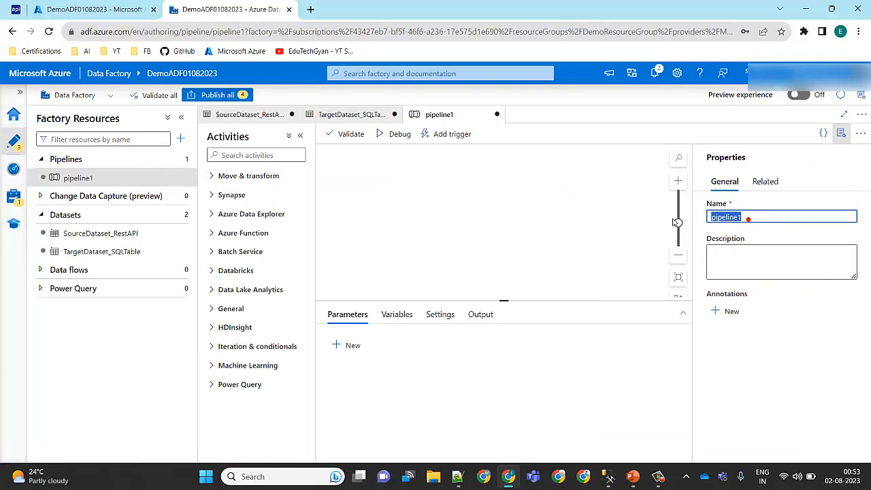
{"action": "type", "text": "ponse_to_SQL_Tab"}
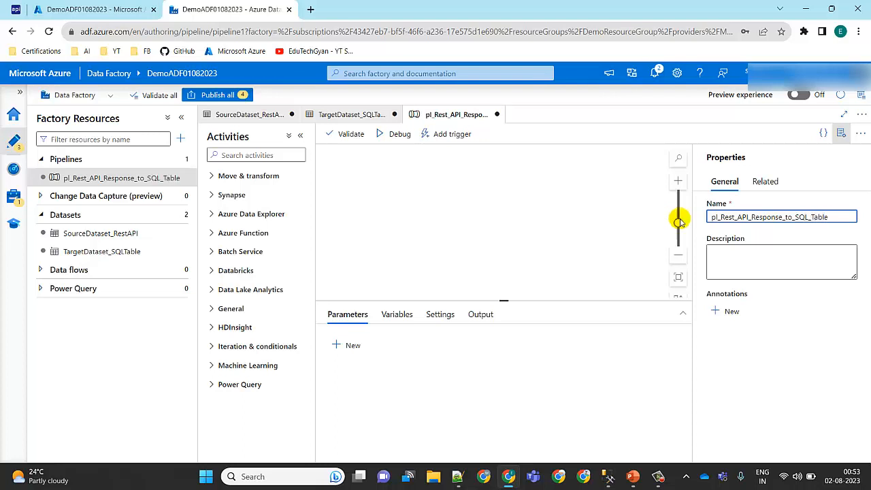
{"action": "left_click", "coordinate": [841, 134]}
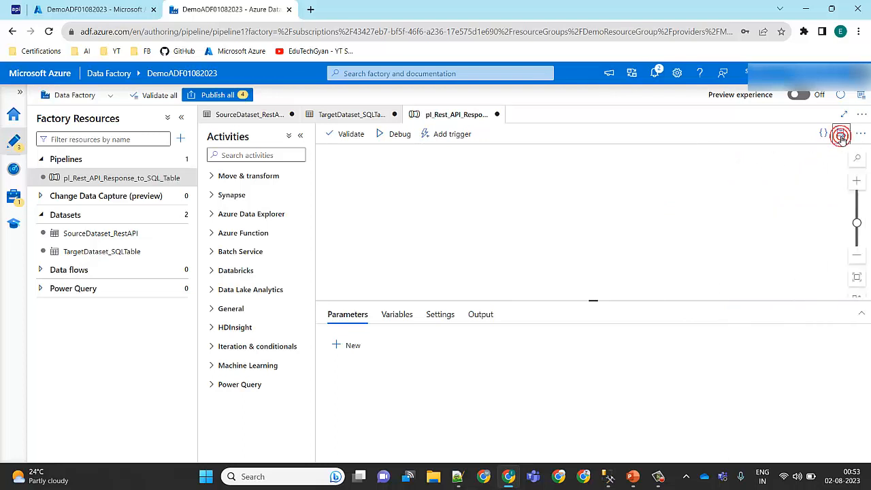
Step: Find the Copy data activity by searching for copy and add it to the pipeline canvas
{"action": "left_click", "coordinate": [270, 156]}
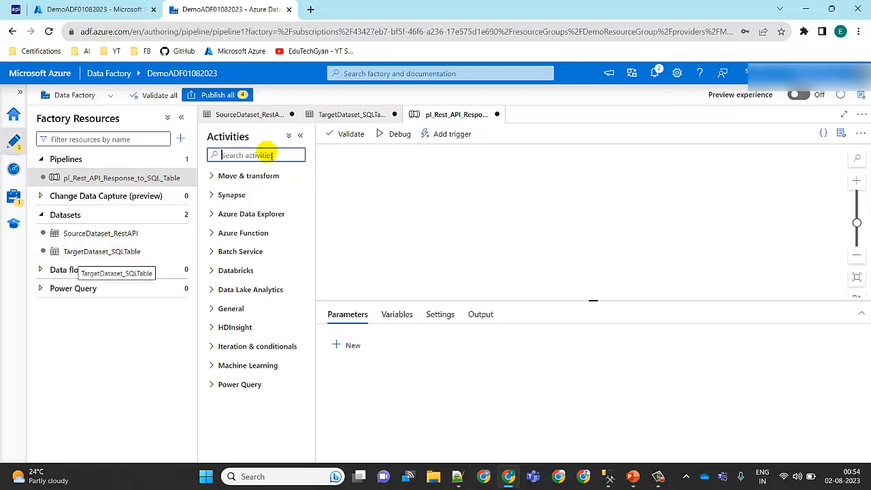
{"action": "type", "text": "co"}
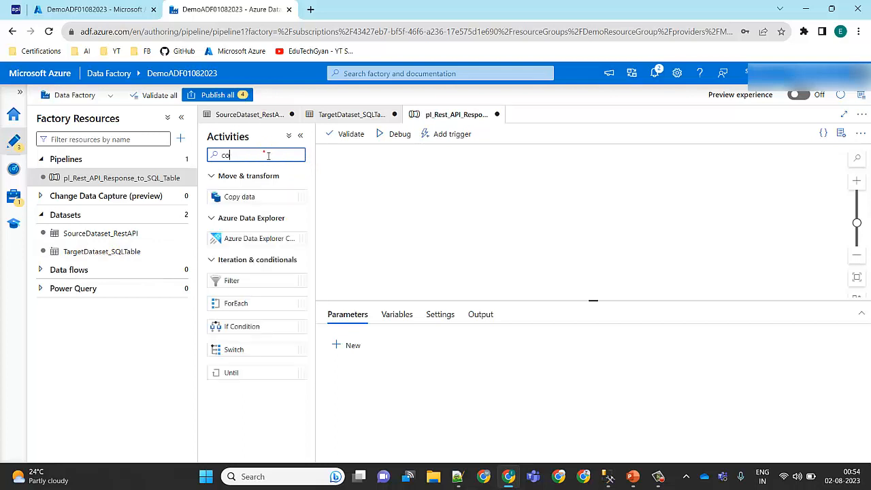
{"action": "type", "text": "py"}
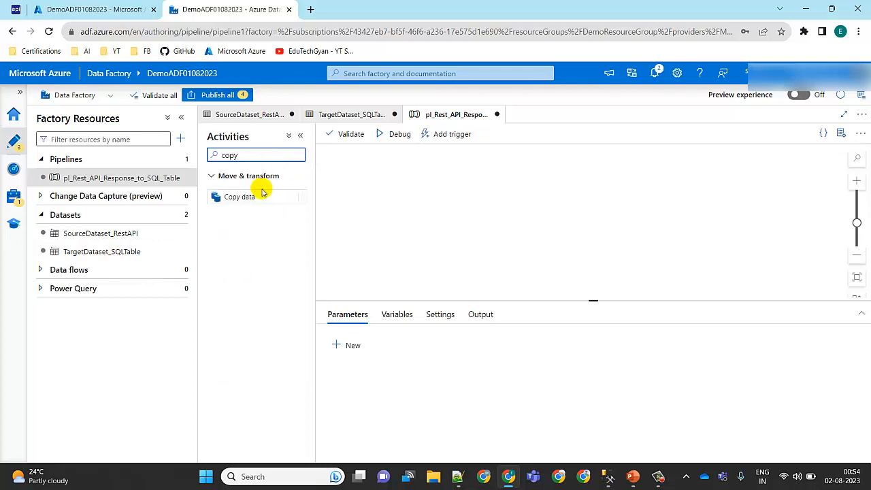
{"action": "left_click_drag", "start_coordinate": [264, 198], "coordinate": [495, 185]}
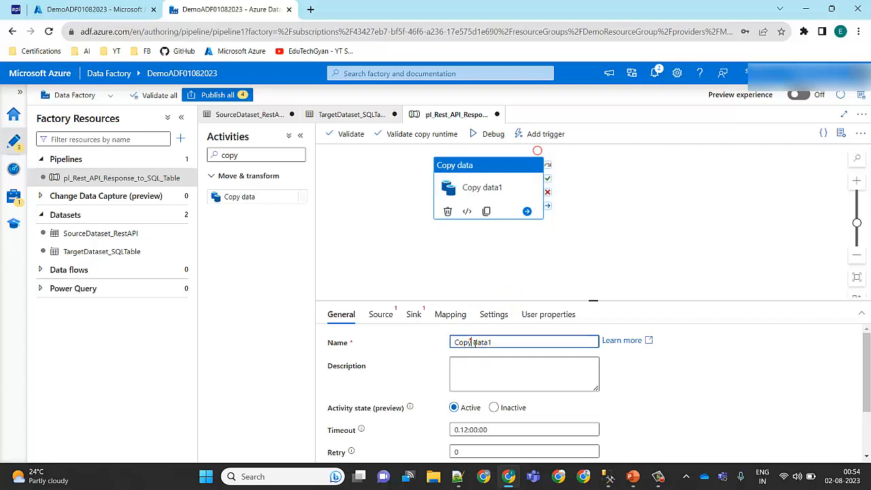
Step: Enlarge the activity's settings area and set the Copy data source dataset to SourceDataset_RestAPI
{"action": "left_click", "coordinate": [385, 317]}
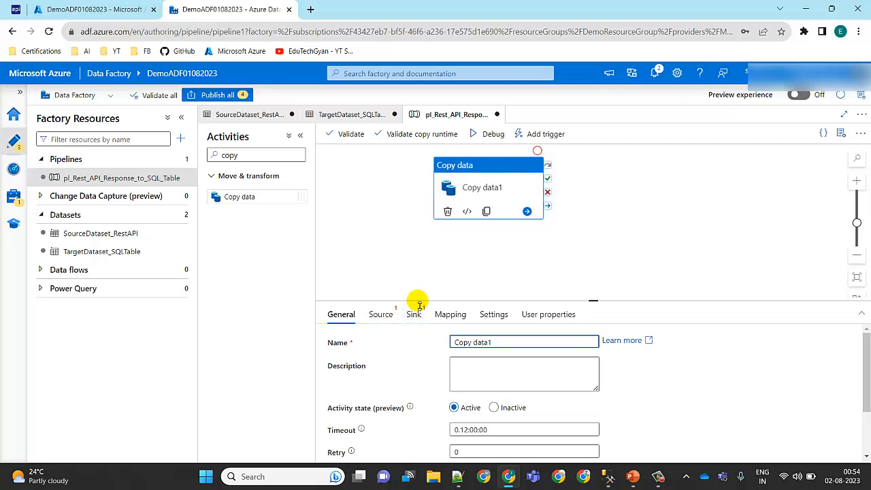
{"action": "left_click_drag", "start_coordinate": [419, 303], "coordinate": [412, 256]}
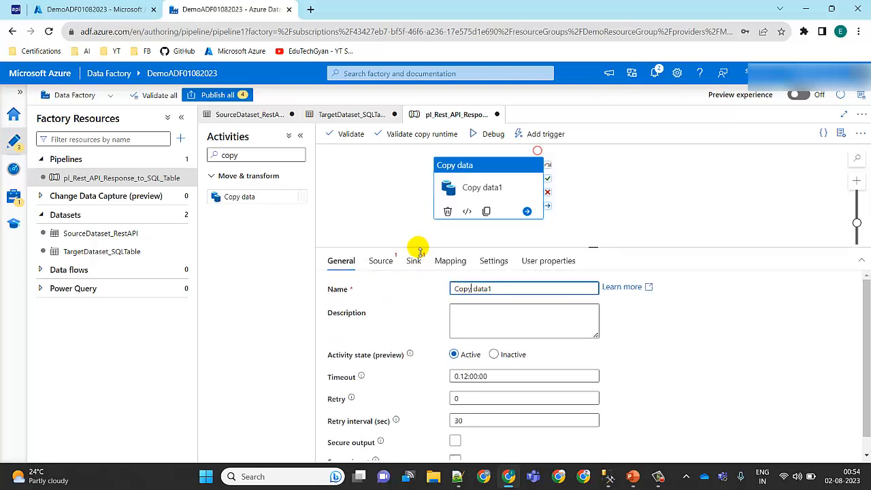
{"action": "left_click", "coordinate": [385, 262]}
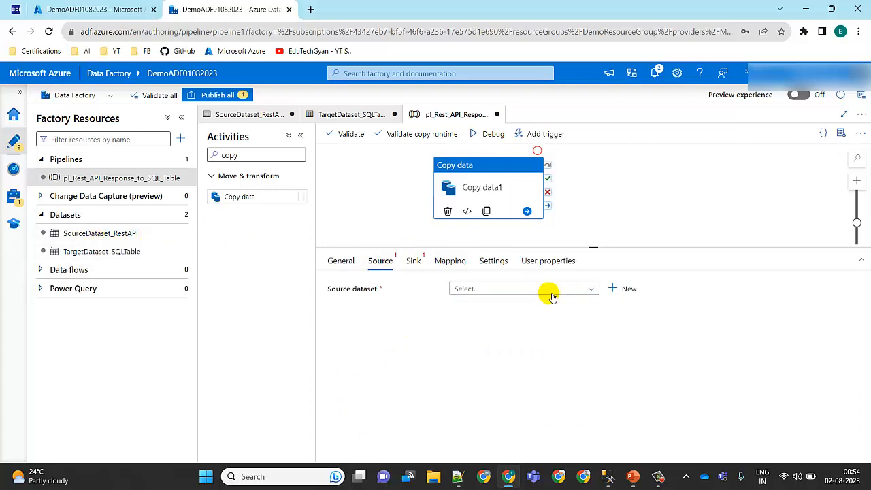
{"action": "left_click", "coordinate": [591, 290]}
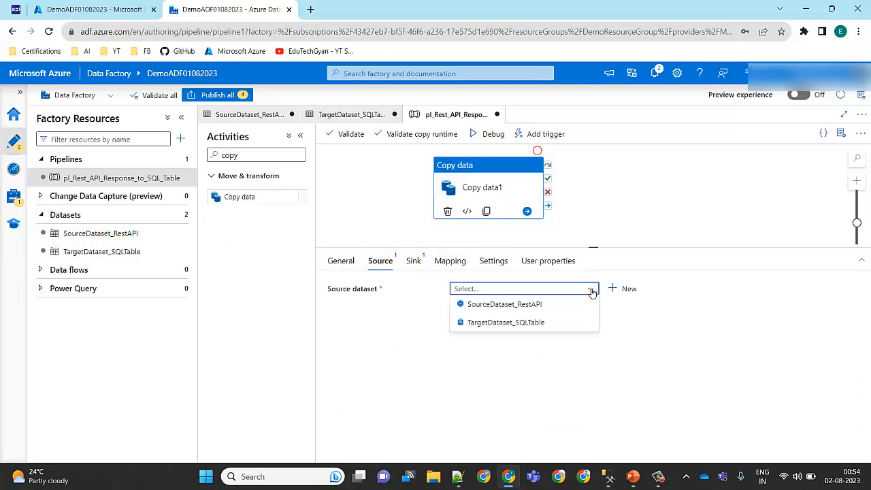
{"action": "left_click", "coordinate": [535, 306]}
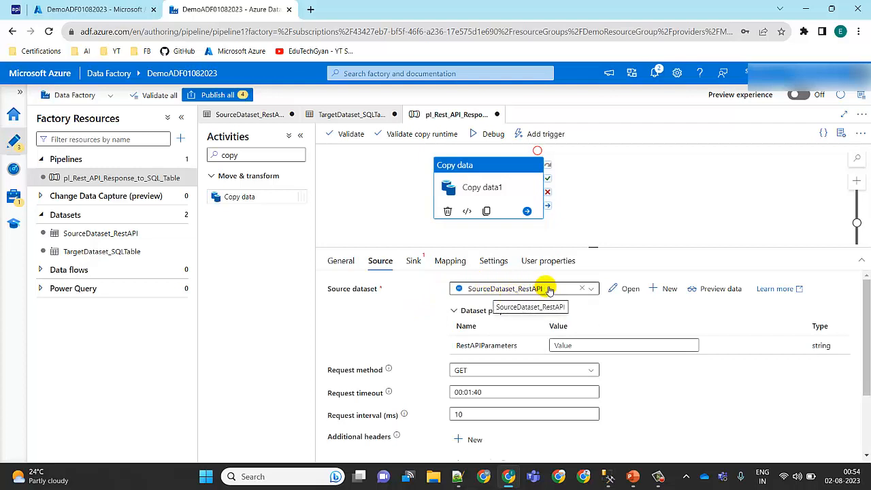
Step: Check where RestAPIParameters is defined in SourceDataset_RestAPI's relative URL and parameters, and return to the pipeline's source settings
{"action": "left_click", "coordinate": [578, 346]}
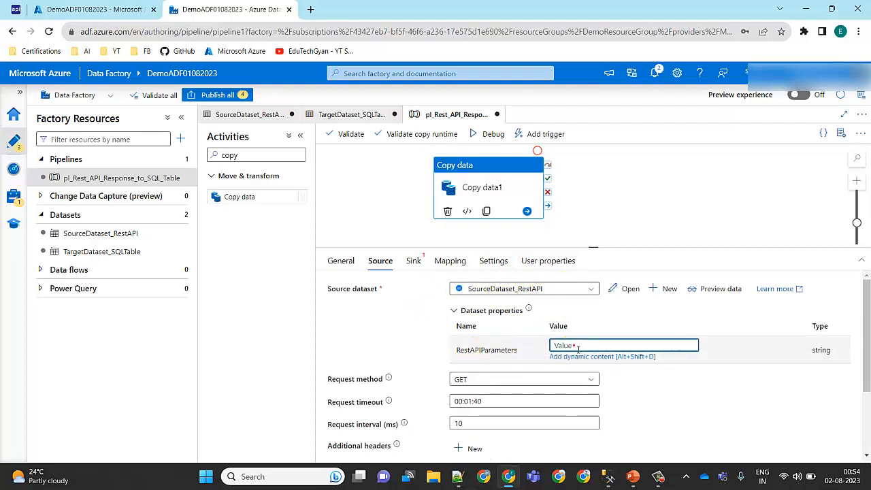
{"action": "double_click", "coordinate": [512, 351]}
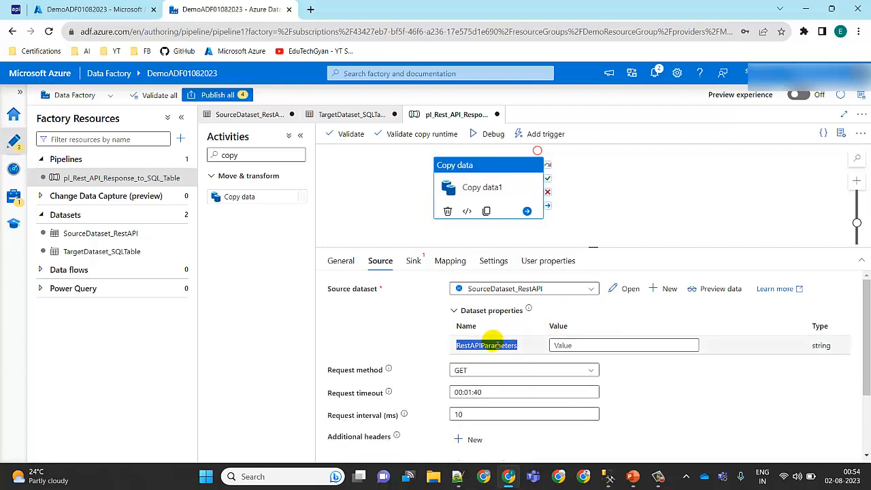
{"action": "left_click", "coordinate": [110, 234]}
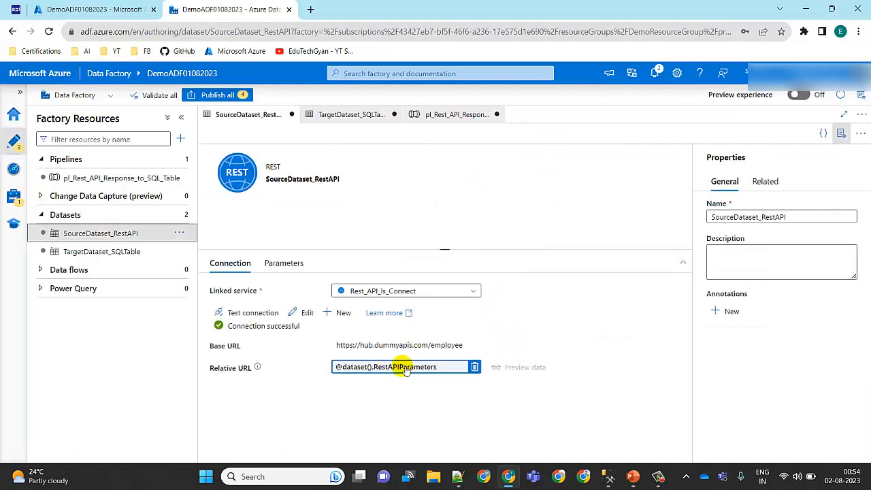
{"action": "left_click", "coordinate": [292, 265]}
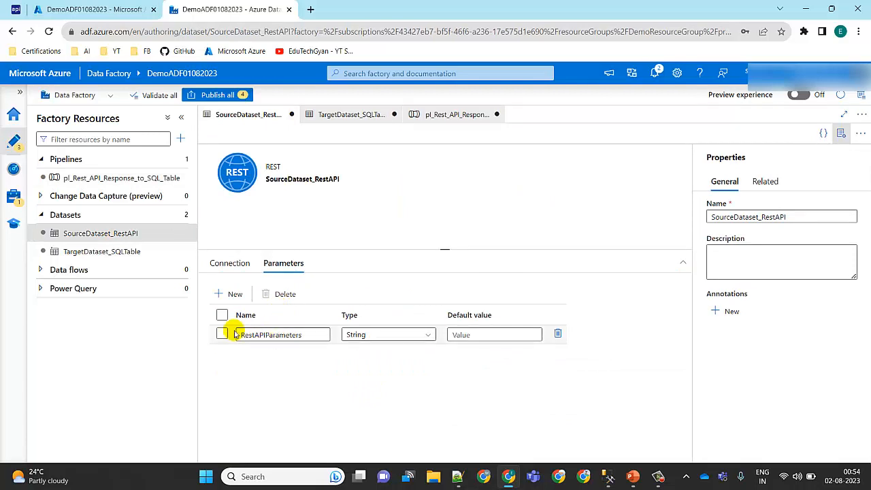
{"action": "left_click", "coordinate": [151, 183]}
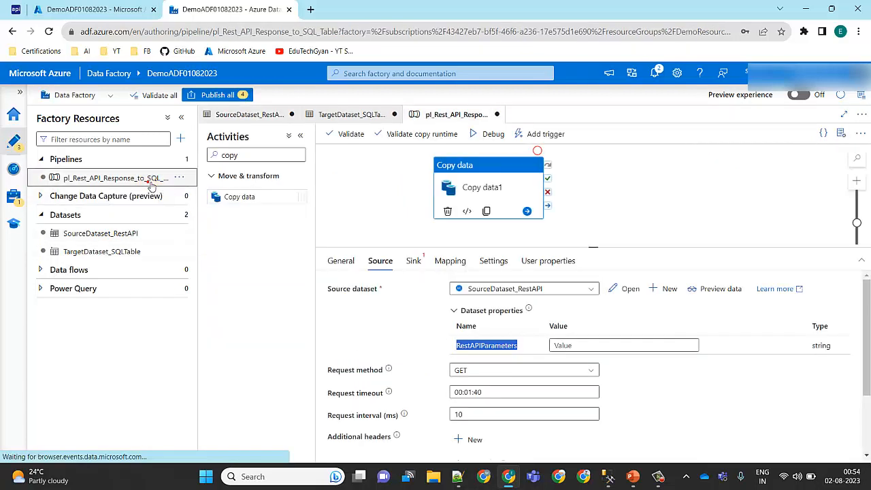
{"action": "left_click", "coordinate": [489, 347]}
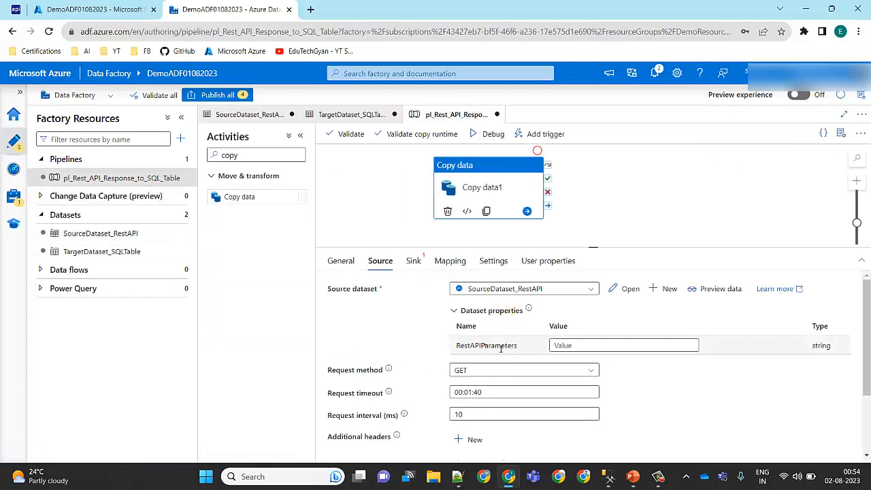
Step: Copy the query string from the Employee API page and set the RestAPIParameters value to ?noofRecords=10&idStarts=1001
{"action": "left_click", "coordinate": [597, 349]}
{"action": "left_click", "coordinate": [597, 347]}
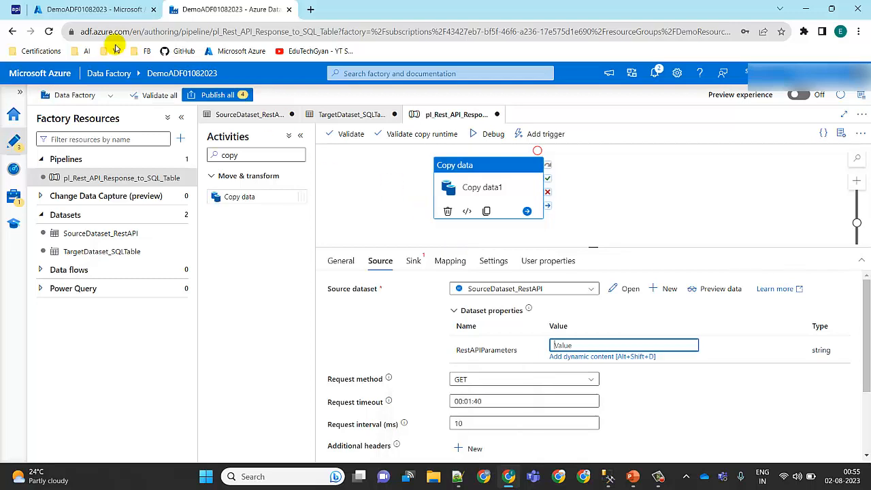
{"action": "left_click", "coordinate": [32, 5]}
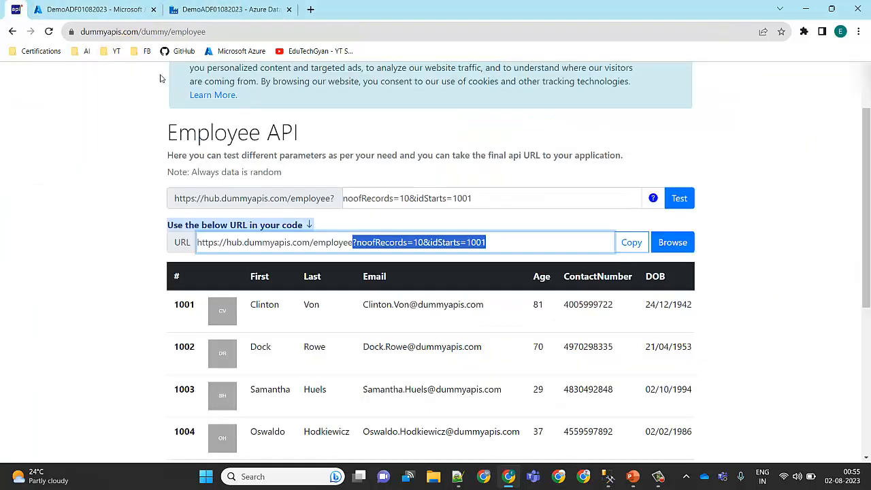
{"action": "left_click", "coordinate": [501, 243]}
{"action": "left_click_drag", "start_coordinate": [501, 243], "coordinate": [355, 245]}
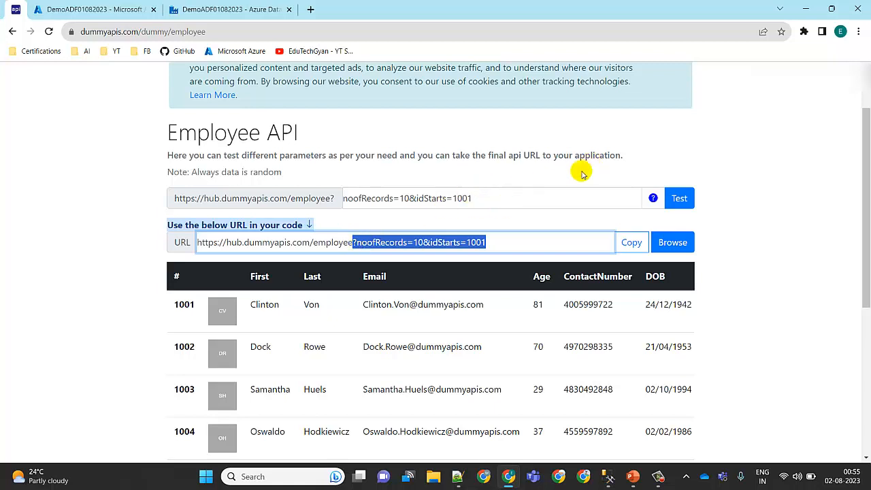
{"action": "left_click", "coordinate": [224, 10]}
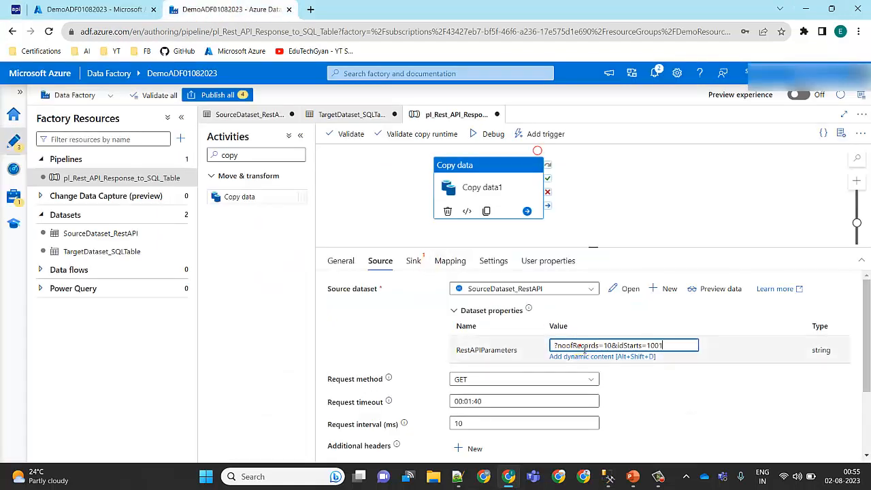
{"action": "left_click", "coordinate": [677, 401]}
Step: Examine the system variables, variables and date functions offered as dynamic content for RestAPIParameters, and leave the expression builder without changes
{"action": "left_click", "coordinate": [682, 348]}
{"action": "left_click", "coordinate": [614, 358]}
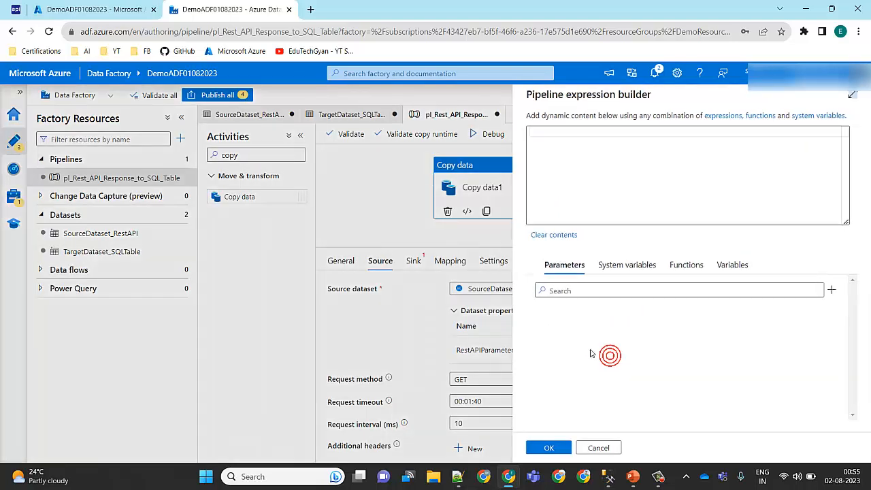
{"action": "left_click", "coordinate": [692, 267]}
{"action": "left_click", "coordinate": [648, 268]}
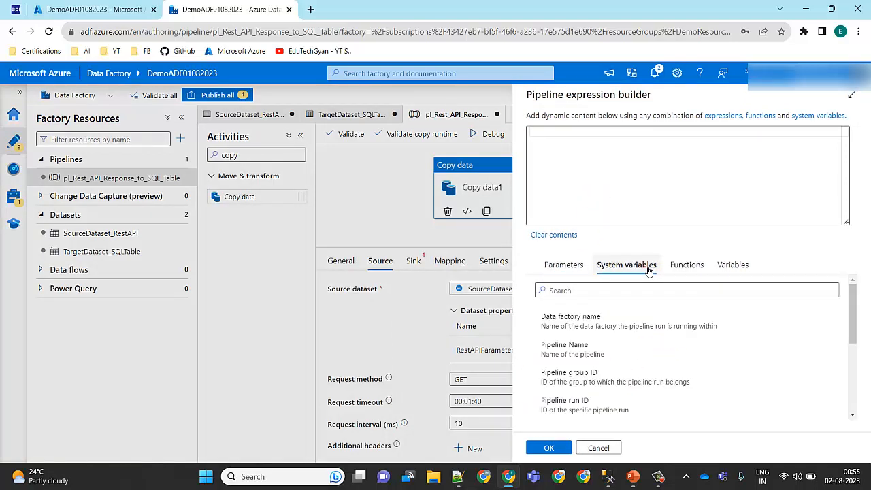
{"action": "left_click", "coordinate": [730, 266]}
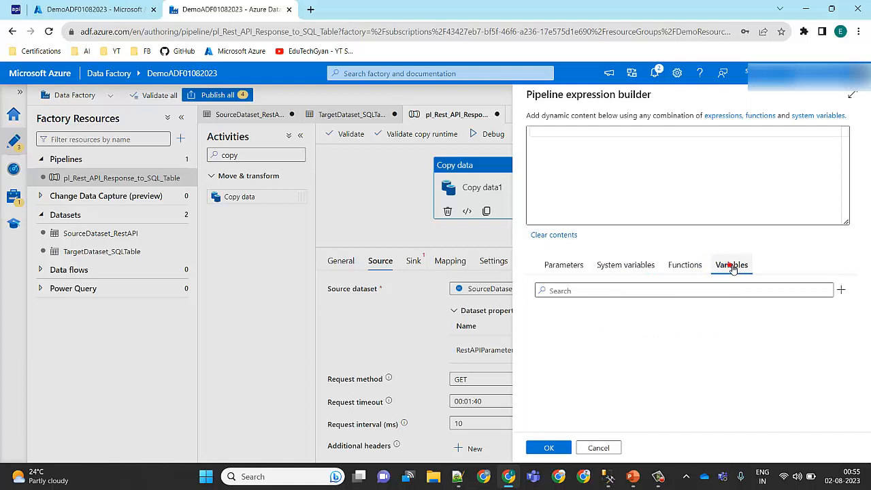
{"action": "left_click", "coordinate": [630, 265]}
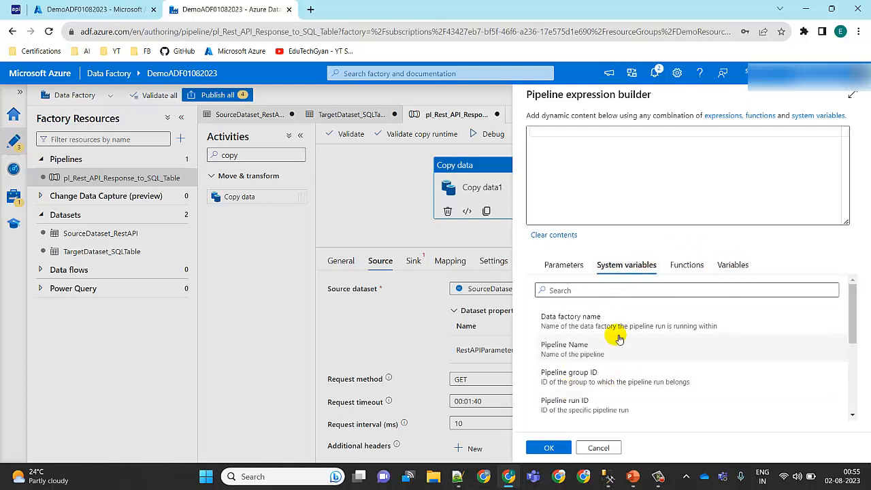
{"action": "left_click", "coordinate": [682, 270]}
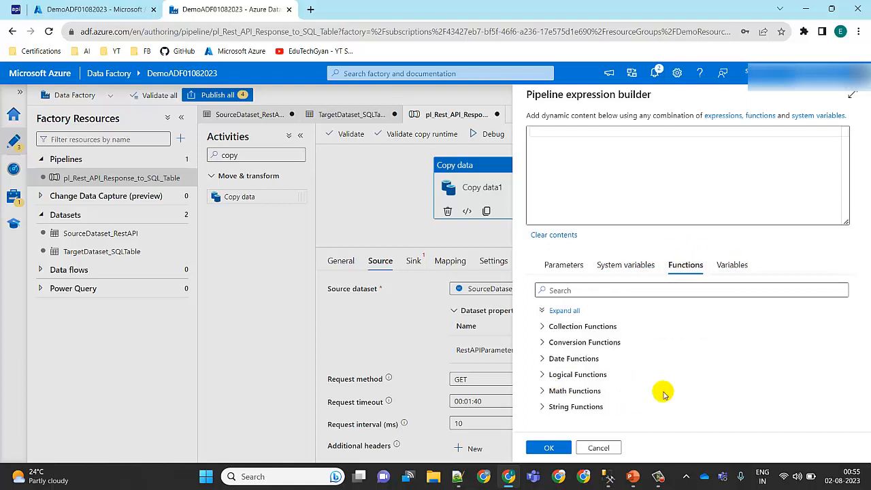
{"action": "left_click", "coordinate": [543, 358]}
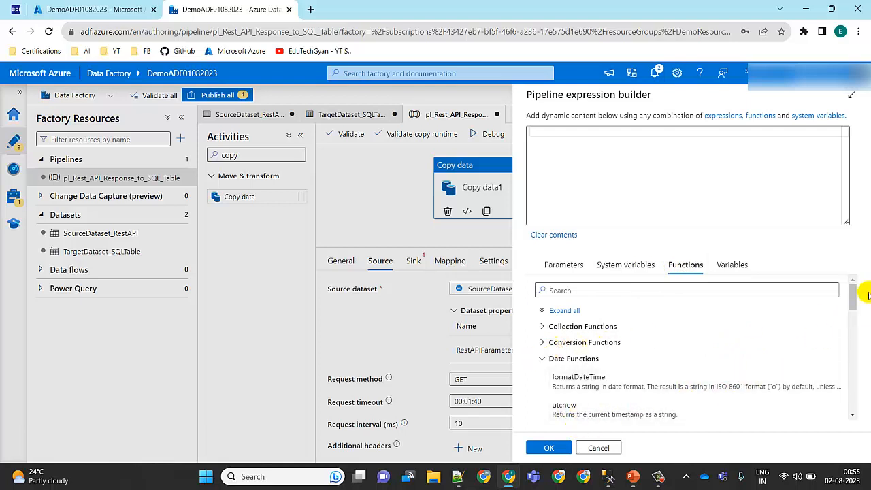
{"action": "left_click_drag", "start_coordinate": [853, 291], "coordinate": [848, 315]}
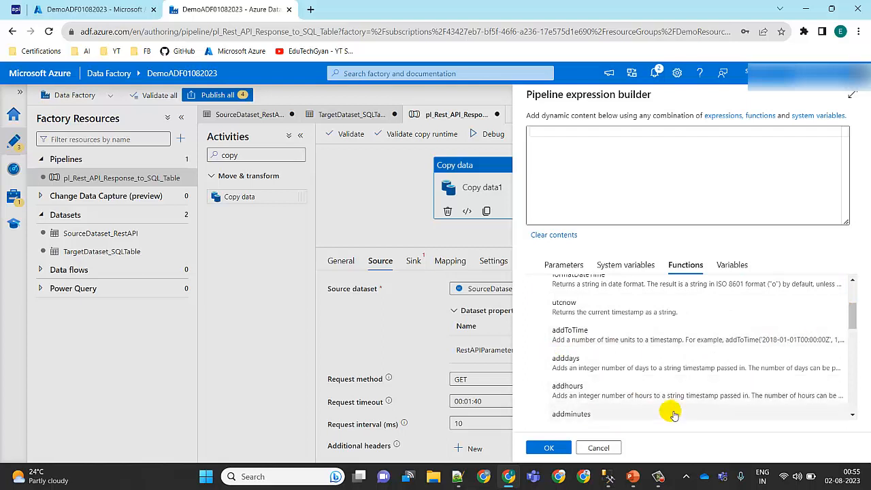
{"action": "left_click", "coordinate": [599, 448]}
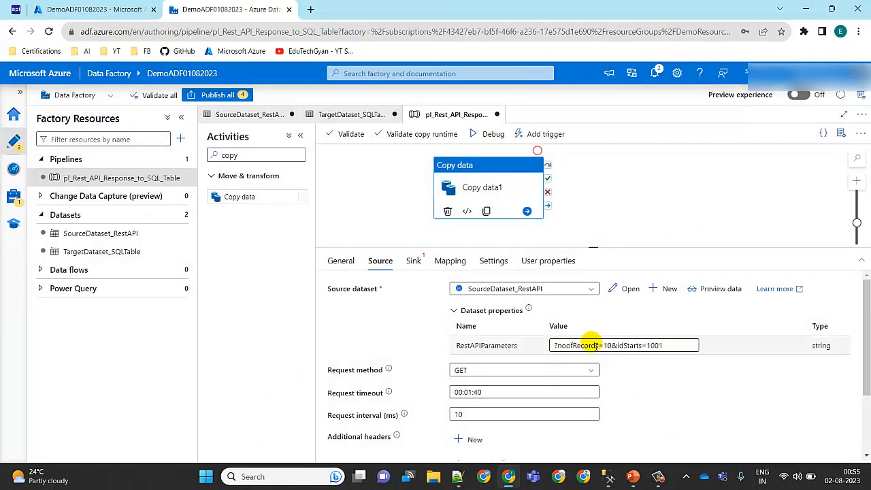
Step: Review the source's request and pagination settings and preview the REST data through to its last record
{"action": "scroll", "coordinate": [868, 325], "scroll_direction": "down", "scroll_amount": 2}
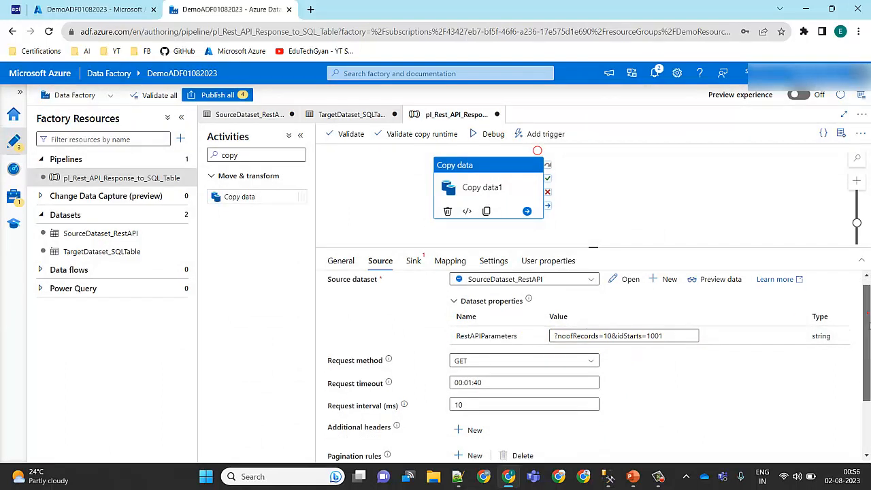
{"action": "left_click_drag", "start_coordinate": [868, 325], "coordinate": [855, 377]}
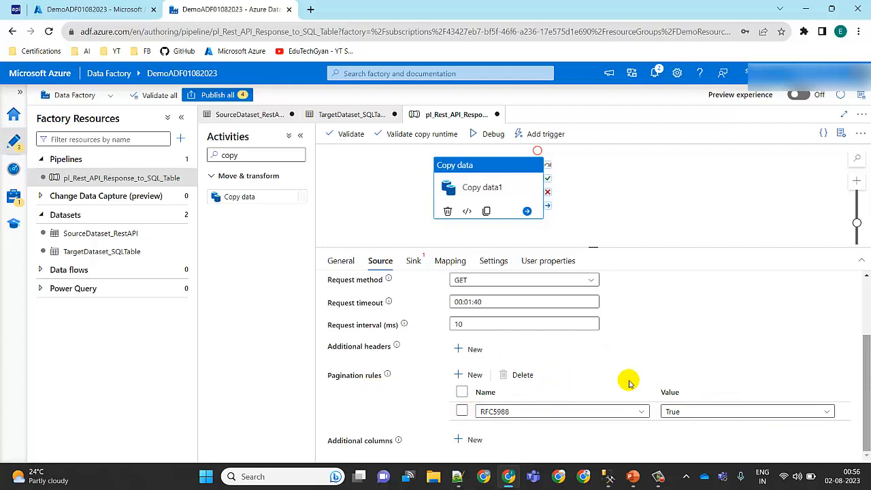
{"action": "scroll", "coordinate": [866, 362], "scroll_direction": "up", "scroll_amount": 3}
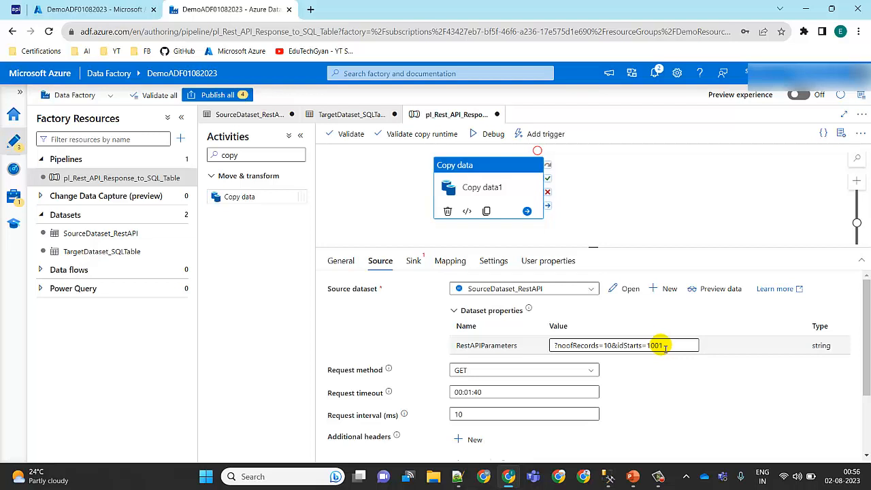
{"action": "left_click", "coordinate": [714, 292]}
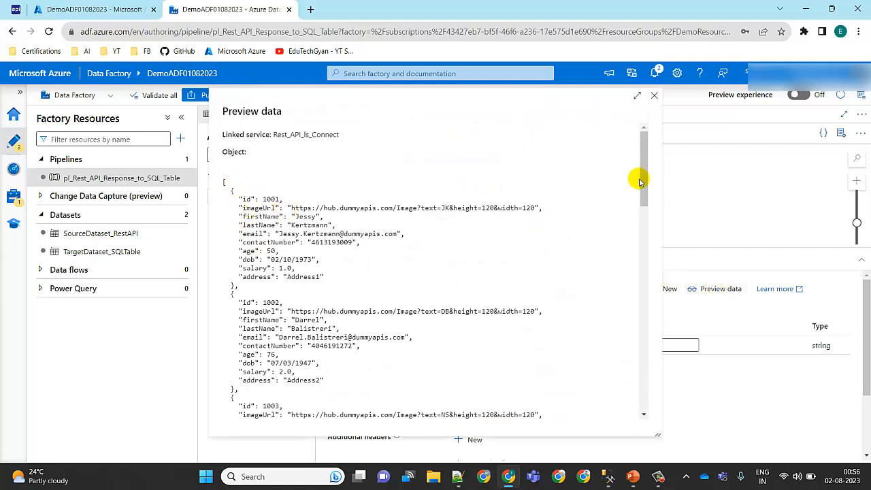
{"action": "left_click_drag", "start_coordinate": [644, 179], "coordinate": [612, 364]}
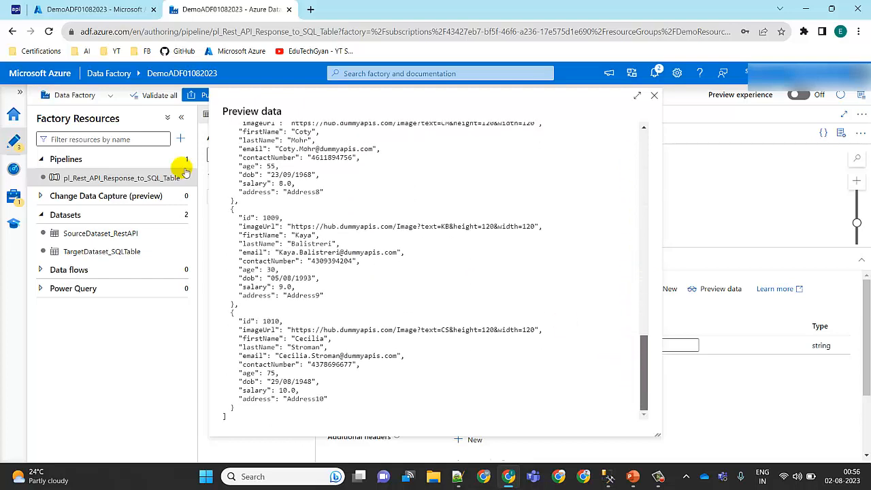
Step: Switch to the Employee API page and open the raw response of its URL in the browser for comparison
{"action": "left_click", "coordinate": [20, 9]}
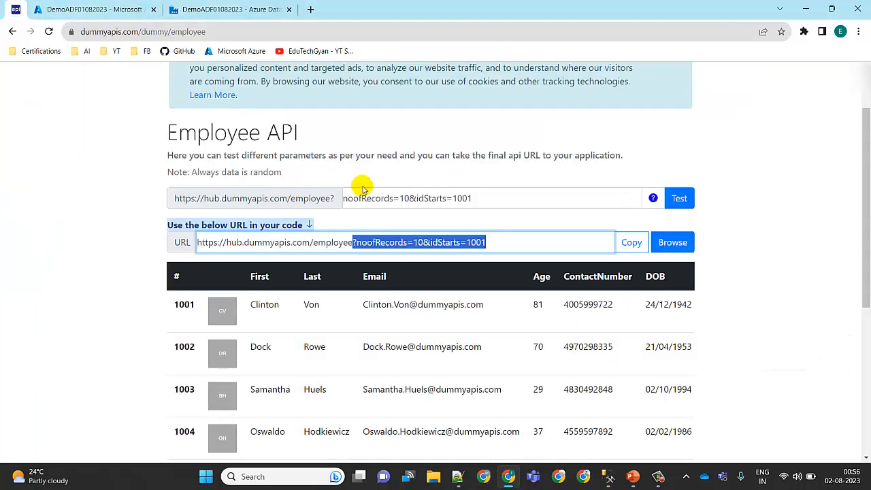
{"action": "left_click", "coordinate": [681, 243]}
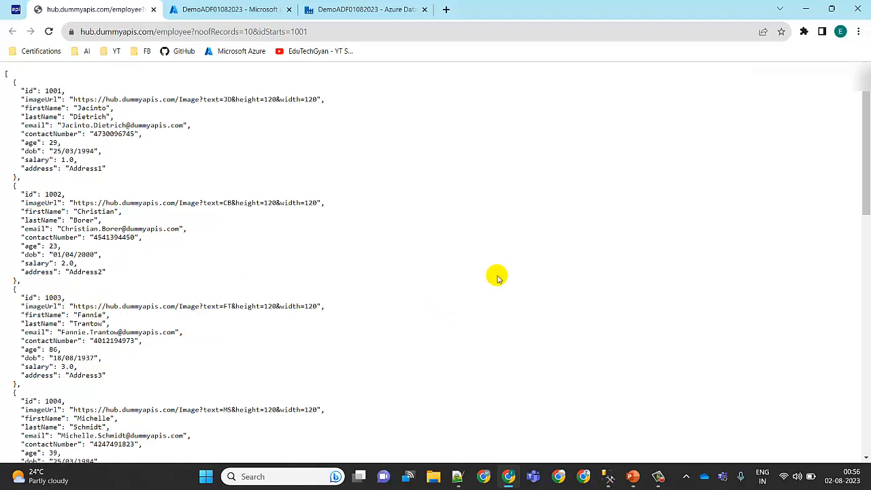
Step: Compare the raw API response through its last record with the Data Factory preview data, and close the preview
{"action": "left_click_drag", "start_coordinate": [866, 168], "coordinate": [865, 439]}
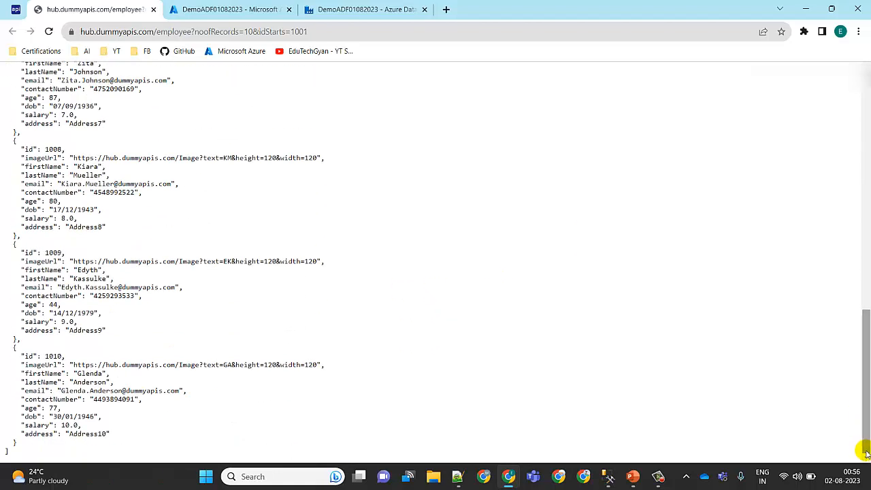
{"action": "left_click", "coordinate": [361, 9]}
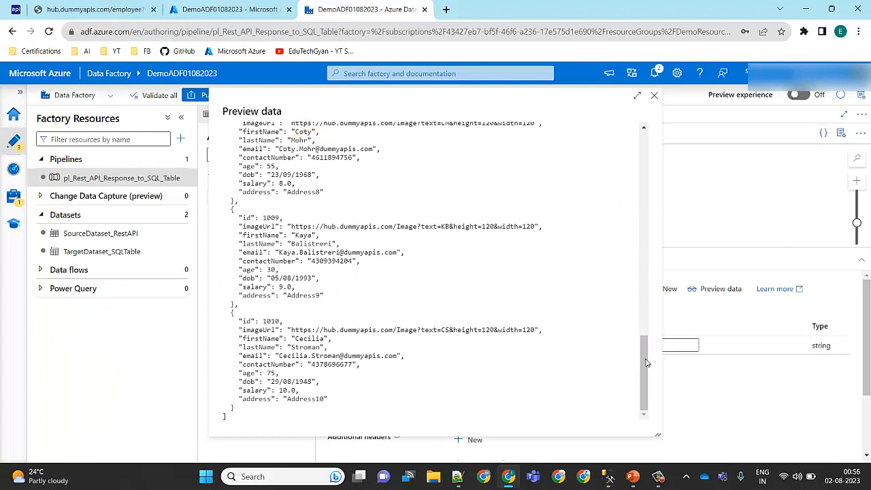
{"action": "left_click_drag", "start_coordinate": [646, 363], "coordinate": [615, 132]}
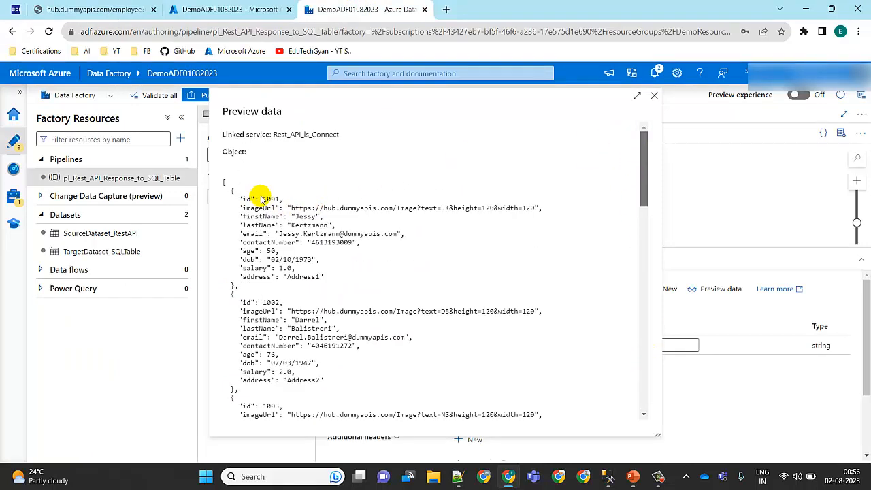
{"action": "left_click", "coordinate": [655, 97]}
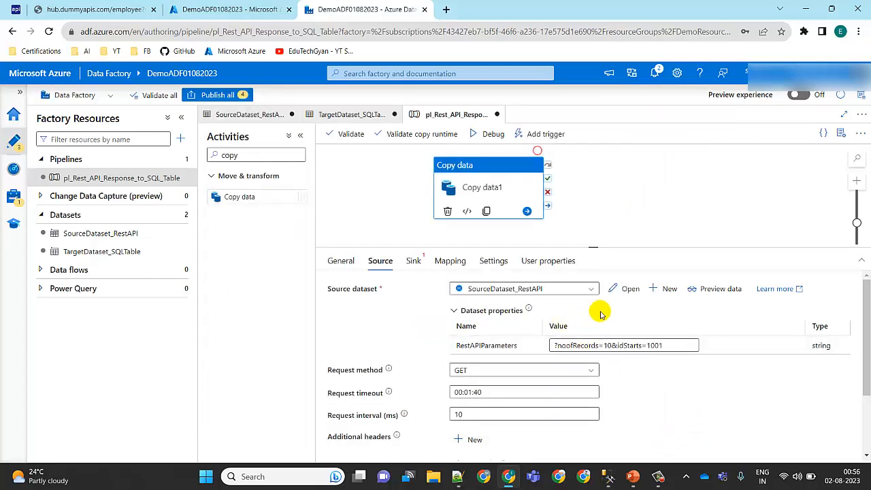
Step: Set the Copy data activity's sink dataset to TargetDataset_SQLTable
{"action": "left_click", "coordinate": [415, 262]}
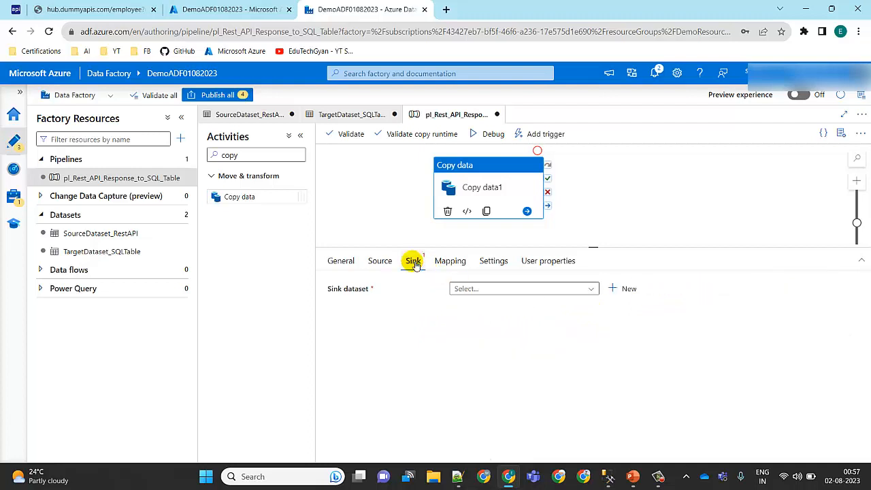
{"action": "left_click", "coordinate": [593, 290]}
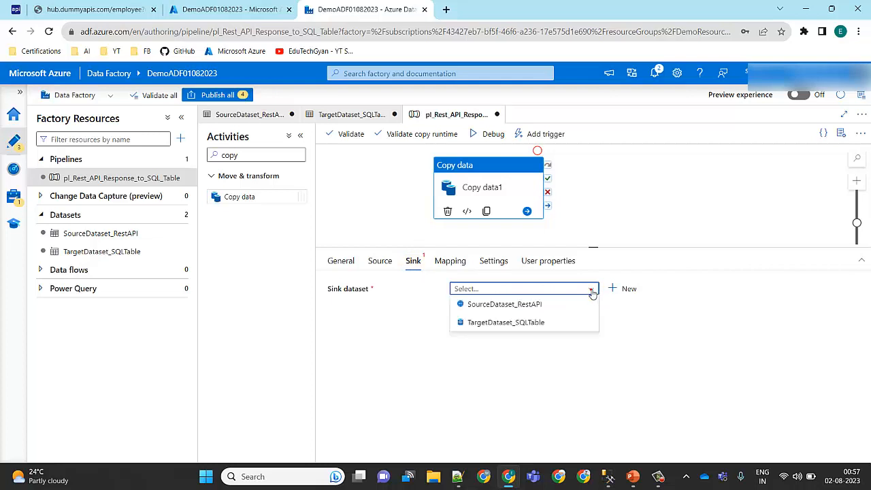
{"action": "left_click", "coordinate": [488, 325]}
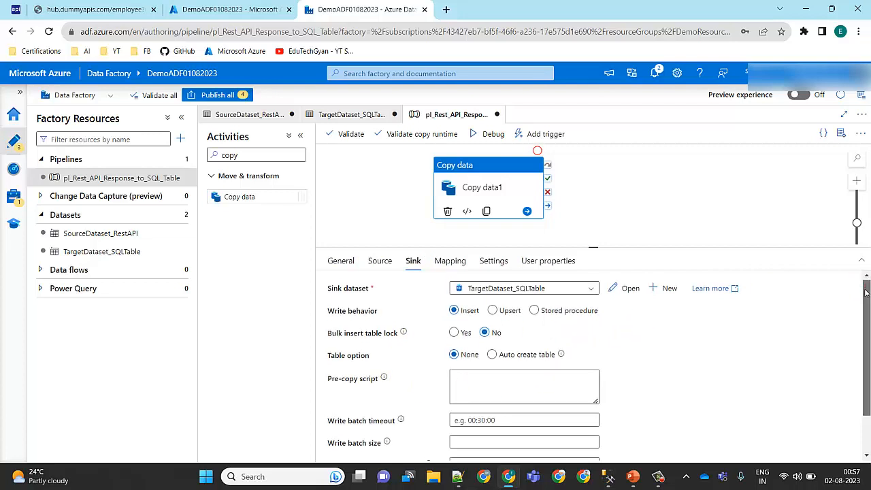
{"action": "mouse_move", "coordinate": [864, 284]}
{"action": "left_mouse_down"}
{"action": "mouse_move", "coordinate": [866, 307]}
{"action": "mouse_move", "coordinate": [861, 278]}
{"action": "left_mouse_up"}
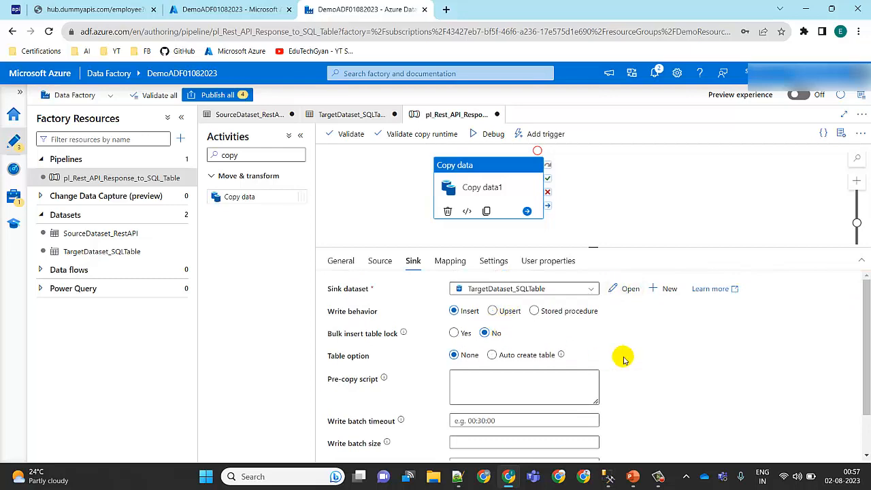
Step: Switch to SQL Server Management Studio to check the existing Employee table, and return to Data Factory
{"action": "left_click", "coordinate": [609, 476]}
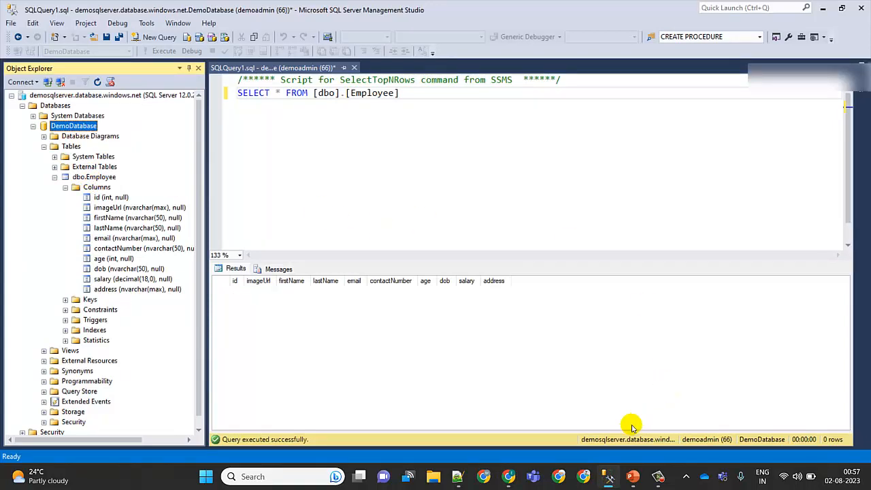
{"action": "mouse_move", "coordinate": [619, 472]}
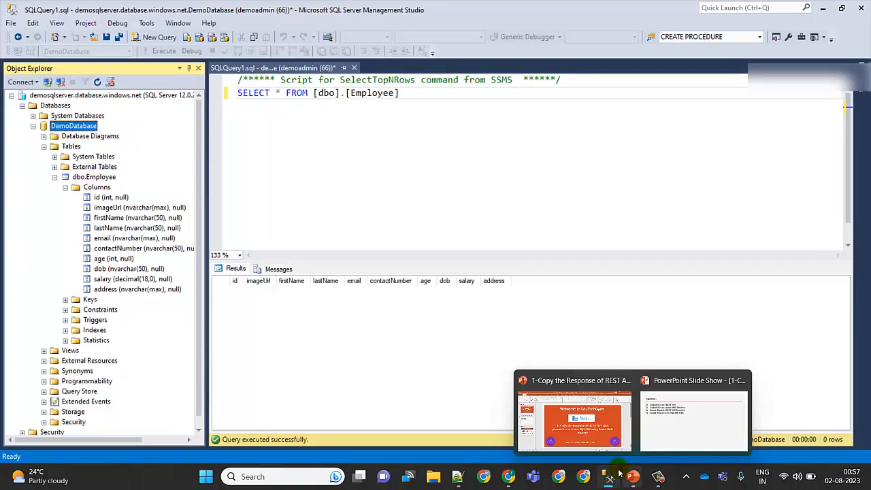
{"action": "left_click", "coordinate": [509, 478]}
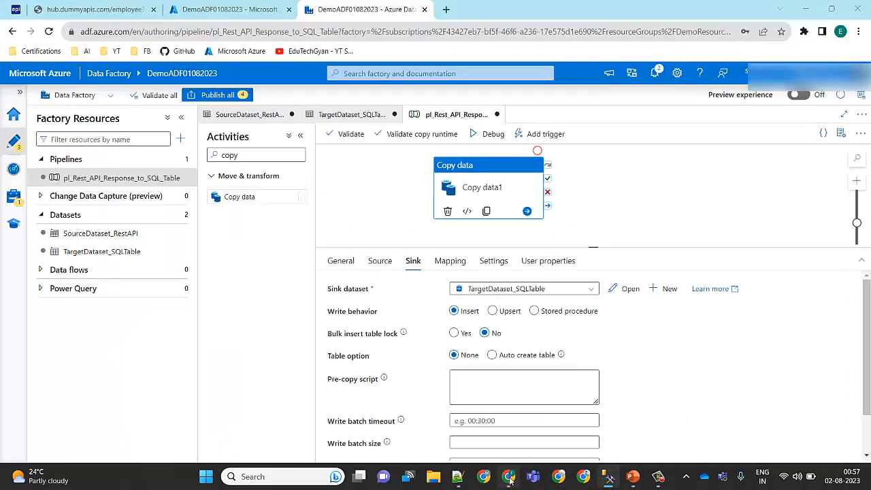
Step: Try Auto create table as the sink's table option, and restore the option to None
{"action": "left_click", "coordinate": [493, 355]}
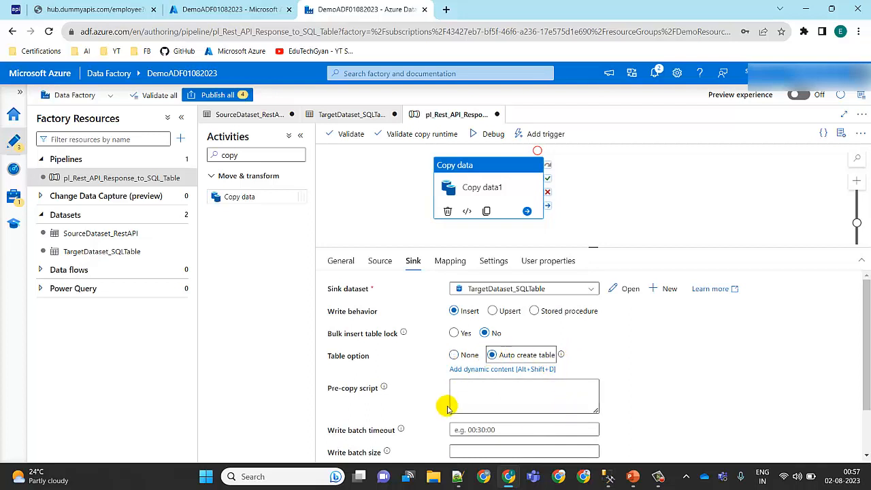
{"action": "mouse_move", "coordinate": [563, 355]}
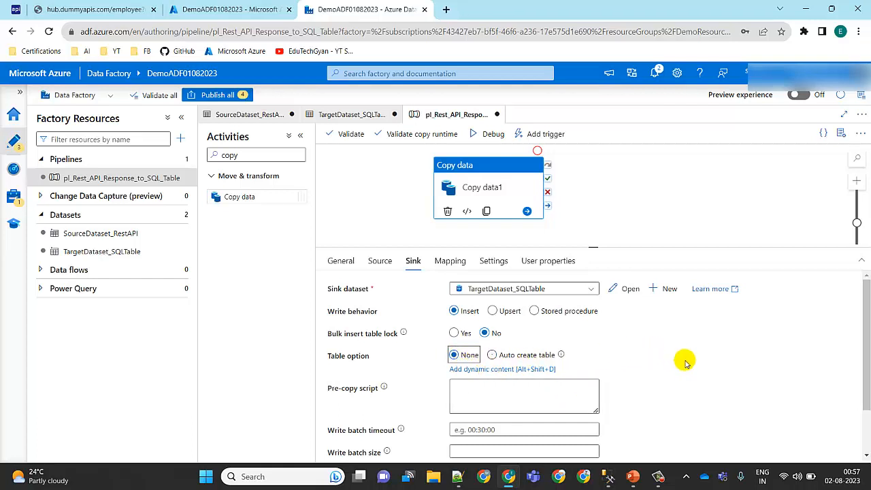
{"action": "left_click_drag", "start_coordinate": [868, 300], "coordinate": [868, 381]}
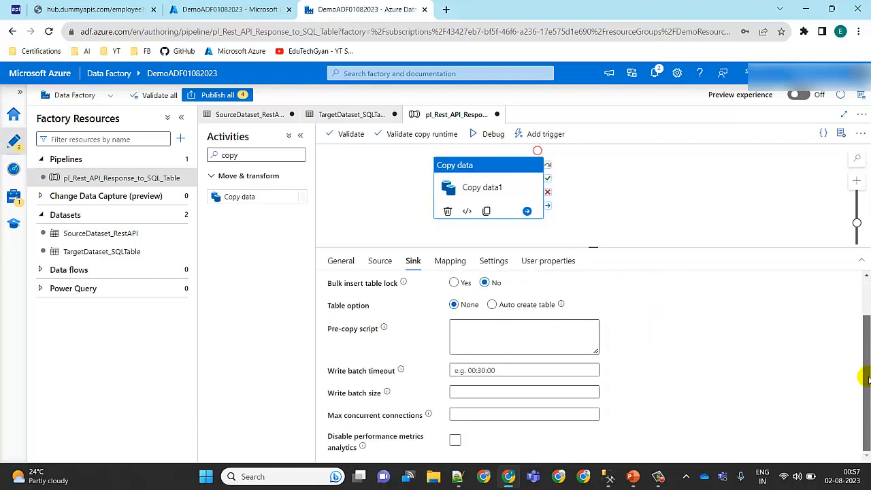
Step: Import the source and sink schemas into the activity's mapping and review the column pairs down to address
{"action": "left_click", "coordinate": [450, 262]}
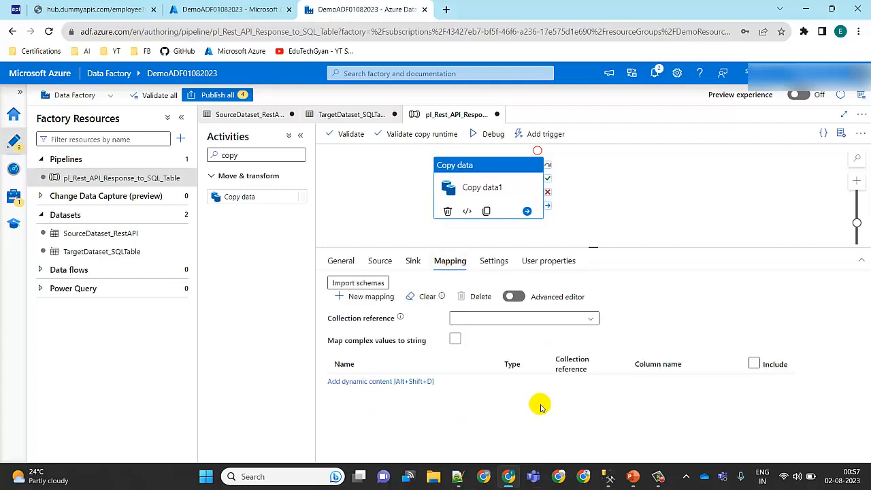
{"action": "left_click", "coordinate": [370, 286]}
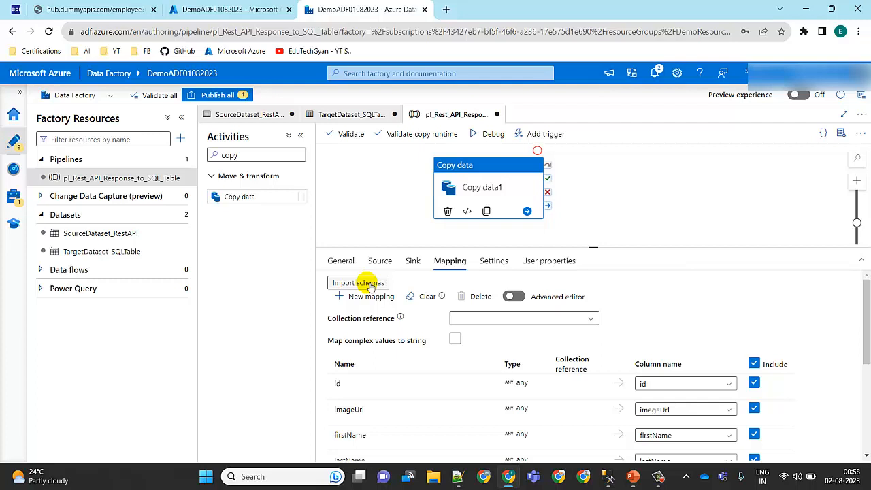
{"action": "scroll", "coordinate": [865, 289], "scroll_direction": "down", "scroll_amount": 2}
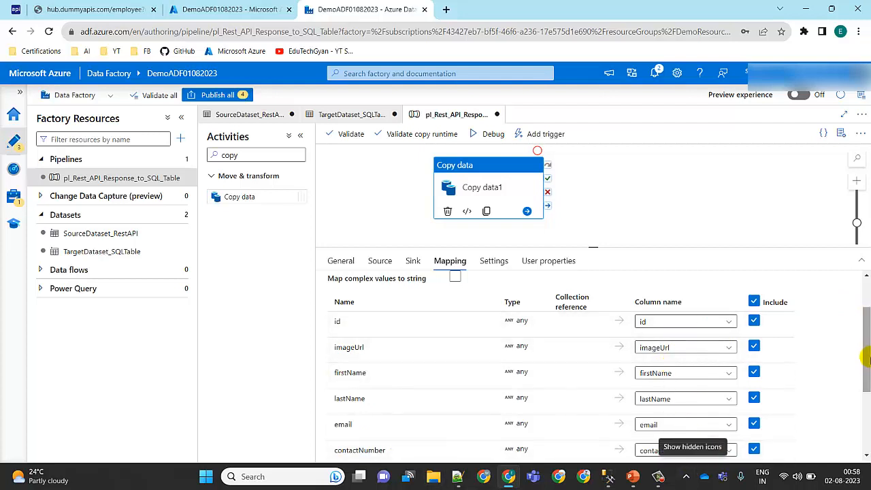
{"action": "left_click_drag", "start_coordinate": [868, 363], "coordinate": [866, 418]}
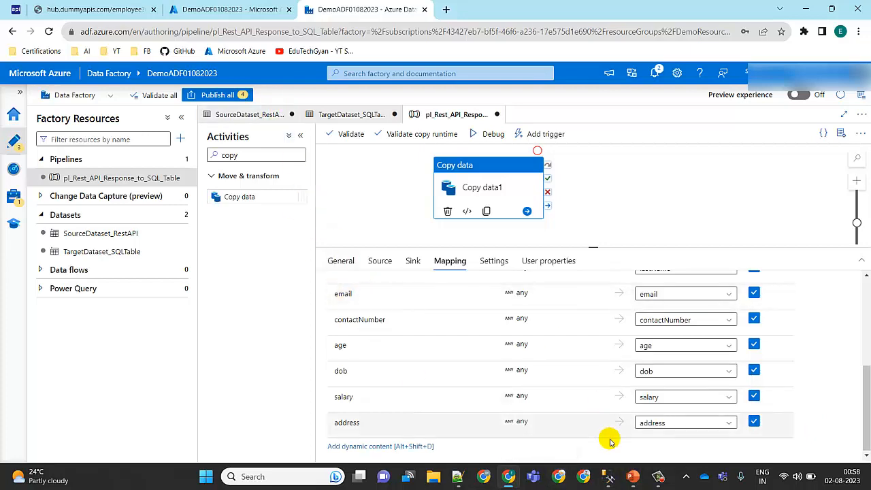
Step: Compare the mapping with the Employee table in SQL Server Management Studio and examine the target column choices for email
{"action": "left_click", "coordinate": [613, 481]}
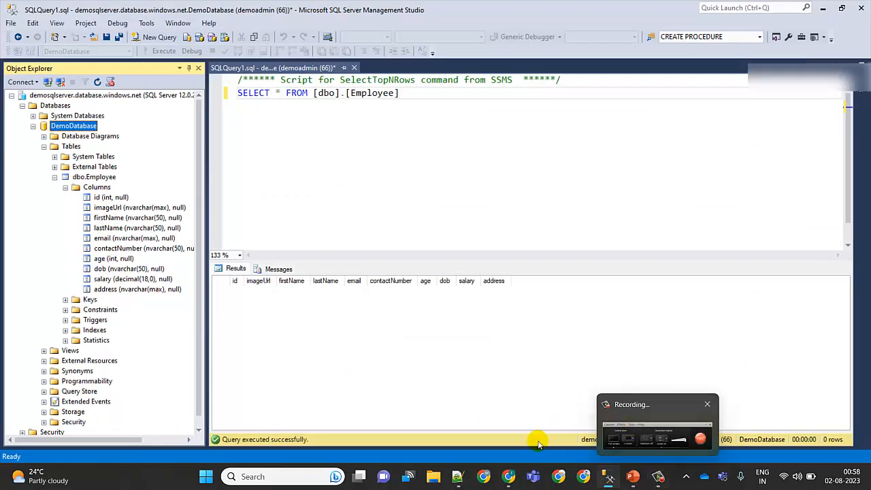
{"action": "left_click", "coordinate": [509, 479]}
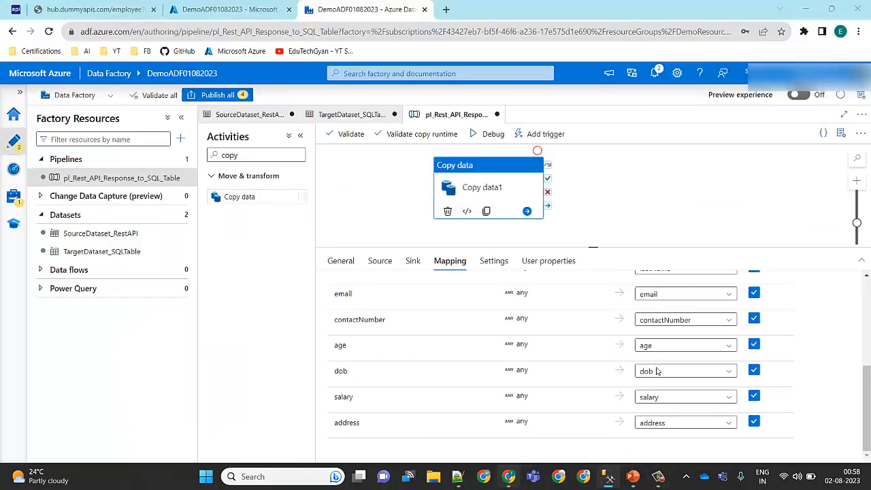
{"action": "left_click", "coordinate": [732, 294]}
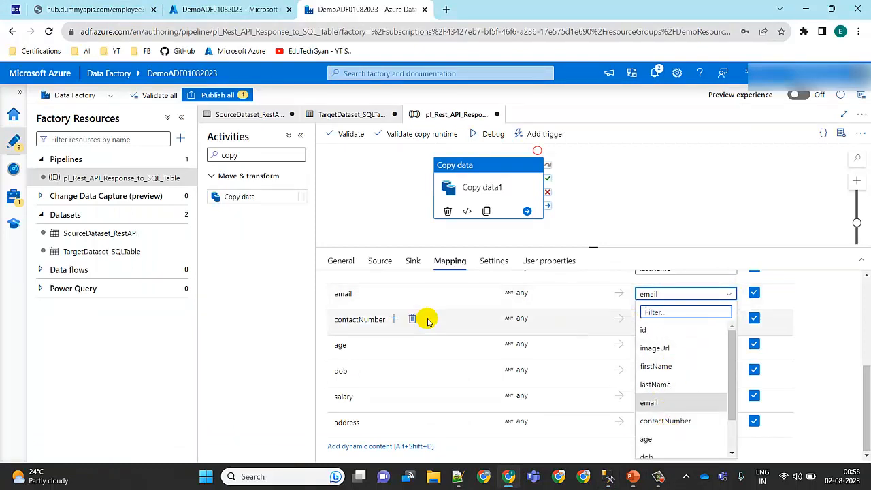
{"action": "left_click", "coordinate": [833, 328]}
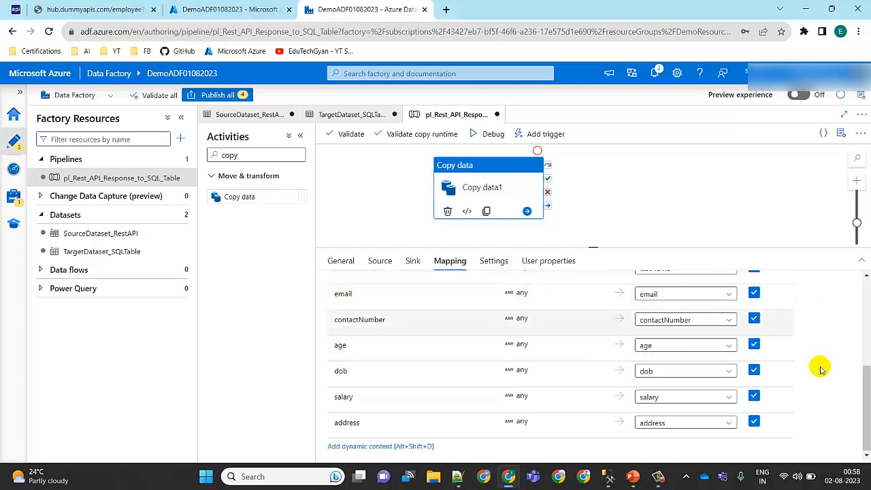
{"action": "left_click_drag", "start_coordinate": [865, 371], "coordinate": [838, 388]}
Step: Review the Copy data activity's performance settings and user properties without changing them
{"action": "left_click", "coordinate": [496, 262]}
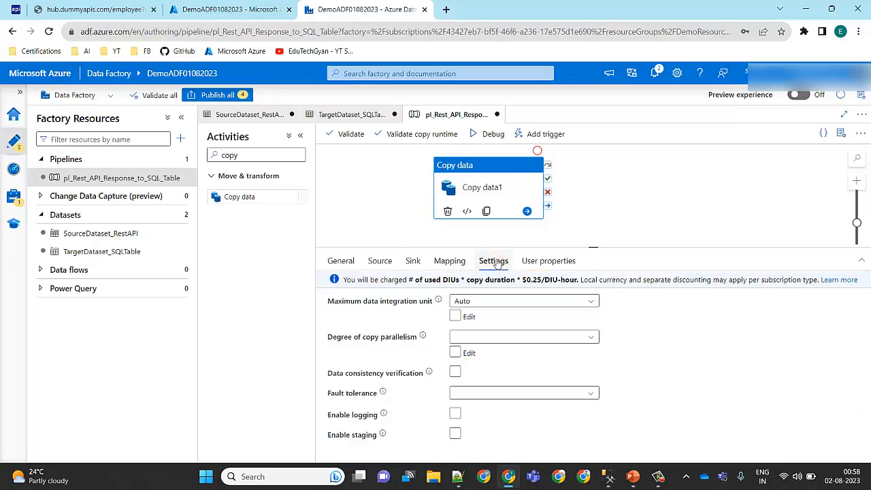
{"action": "left_click", "coordinate": [543, 263]}
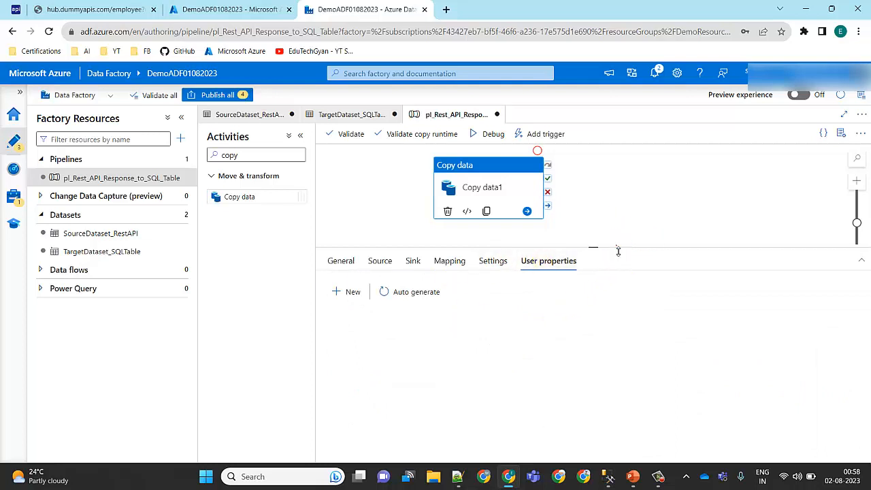
{"action": "left_click_drag", "start_coordinate": [617, 251], "coordinate": [598, 263]}
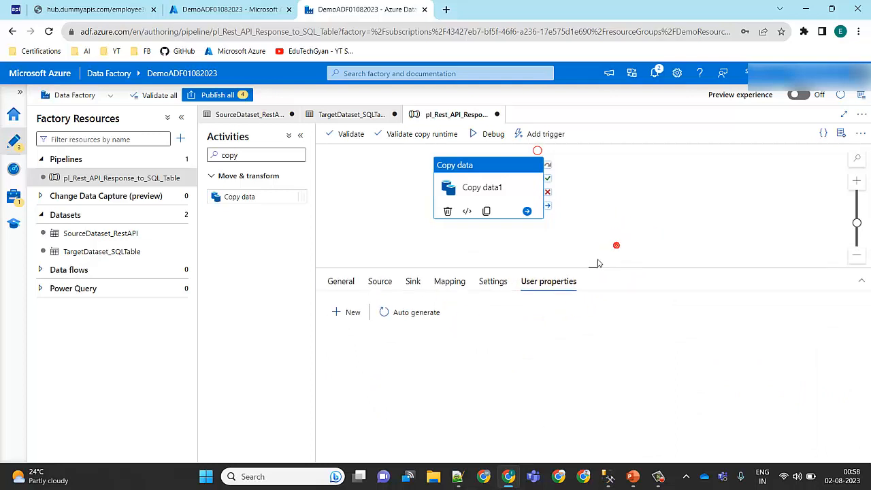
Step: Validate the pipeline, and run it in debug mode while refreshing its output status
{"action": "left_click", "coordinate": [352, 135]}
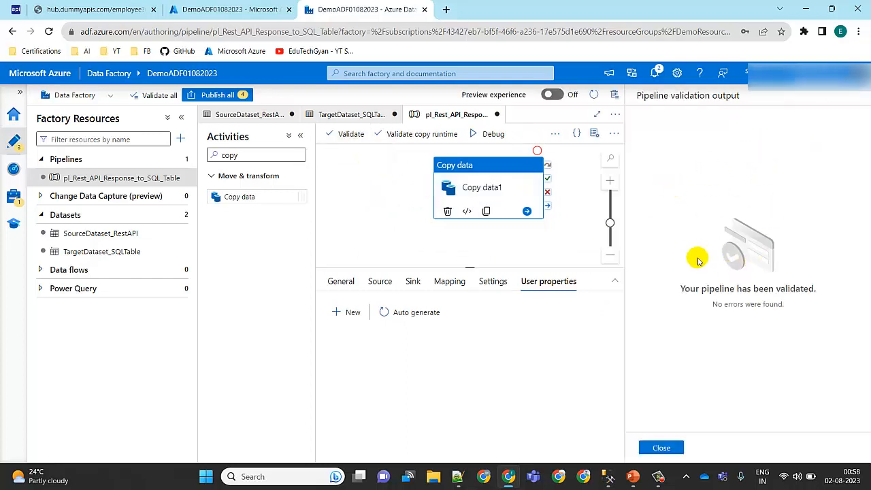
{"action": "left_click", "coordinate": [661, 447]}
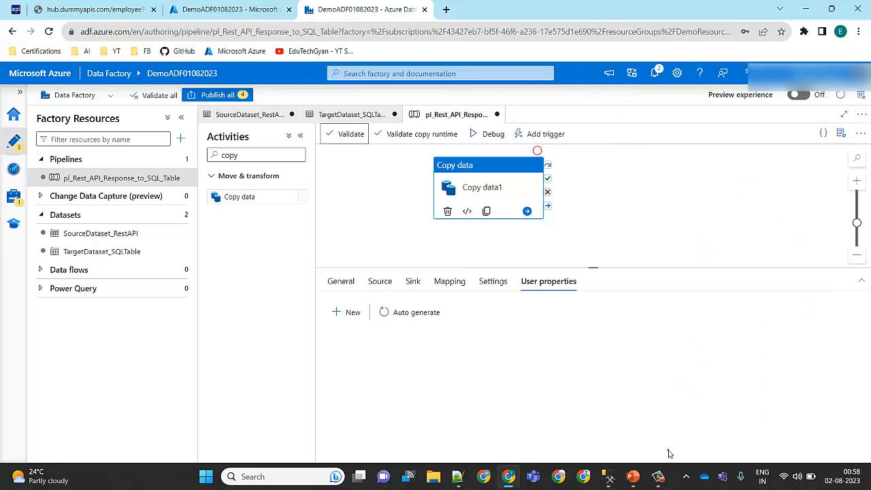
{"action": "left_click", "coordinate": [495, 135]}
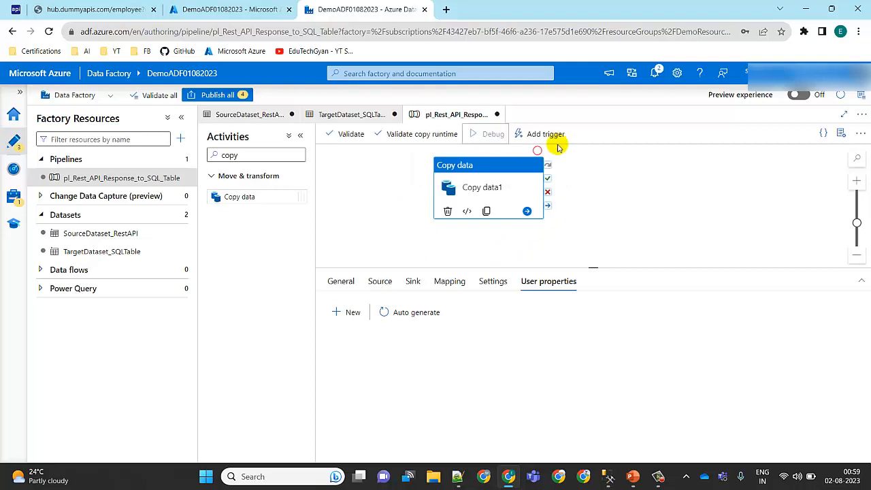
{"action": "left_click", "coordinate": [381, 213]}
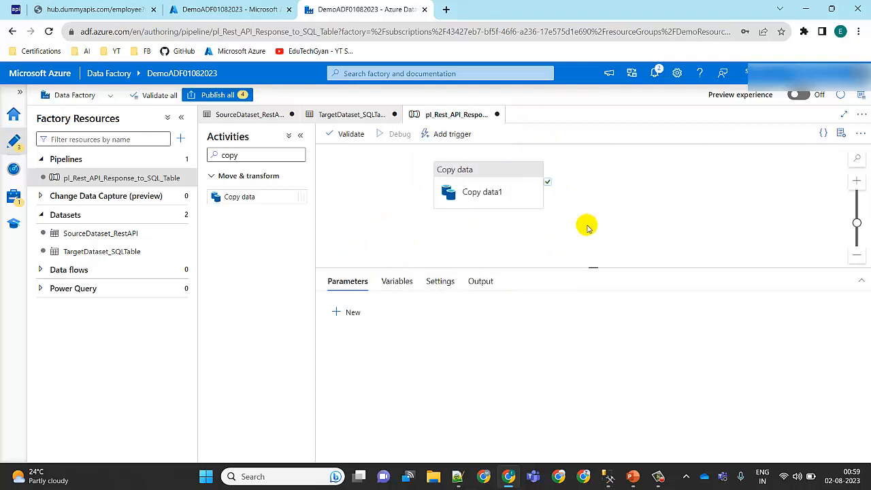
{"action": "left_click", "coordinate": [478, 280]}
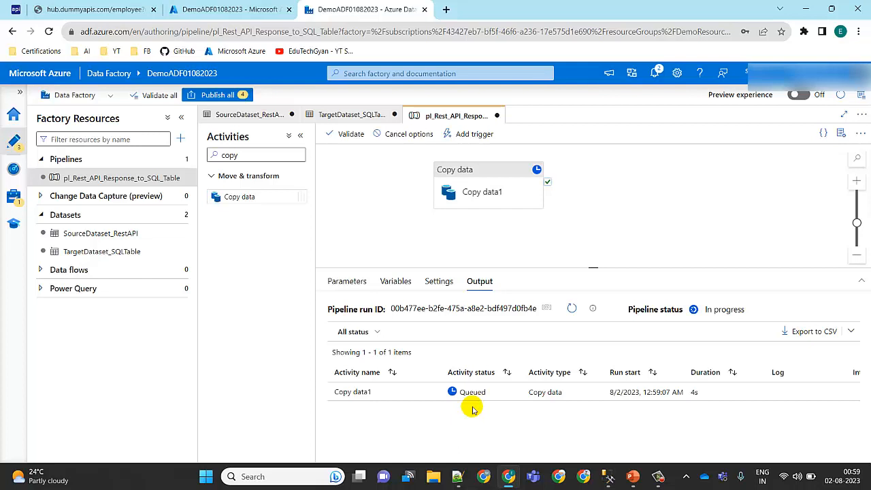
{"action": "left_click", "coordinate": [572, 309]}
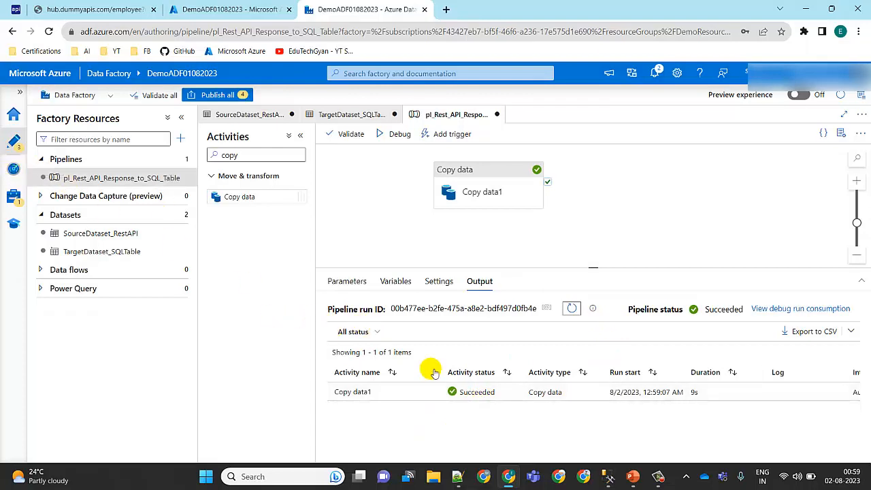
Step: Open the debug run of pl_Rest_API_Response_to_SQL_Table in monitoring and examine the Copy data1 activity's objects read and rows written
{"action": "left_click", "coordinate": [13, 171]}
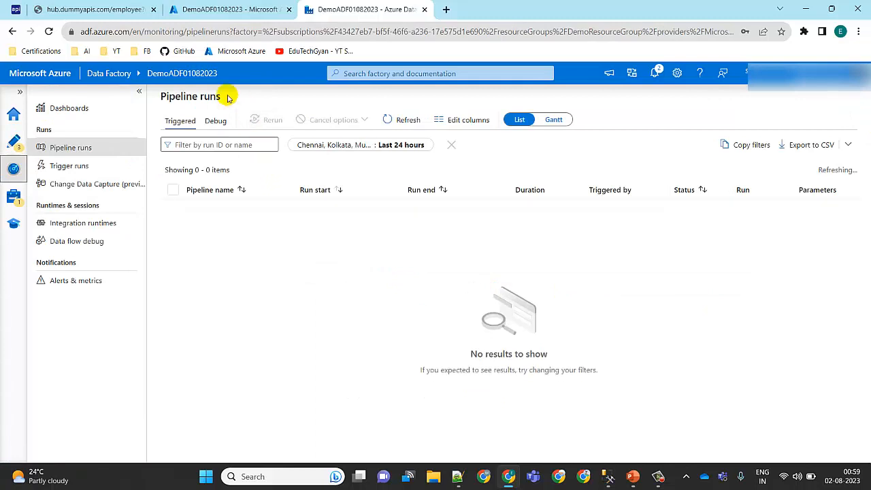
{"action": "left_click", "coordinate": [217, 120]}
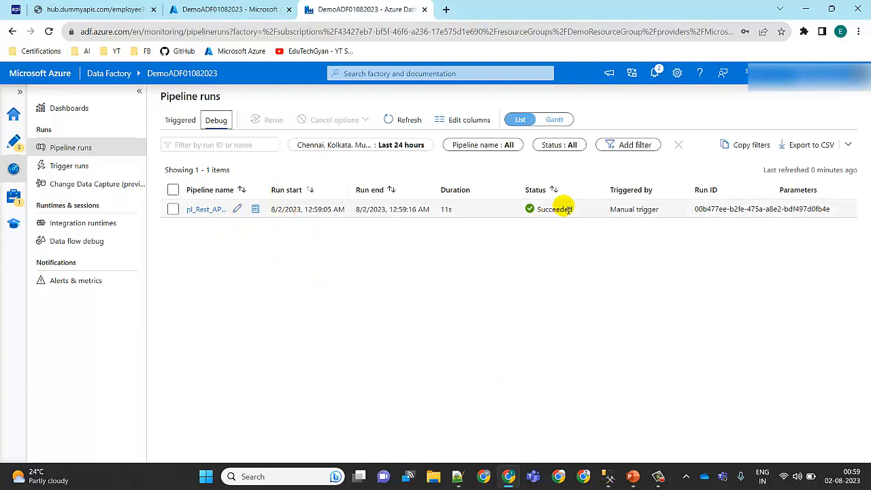
{"action": "left_click", "coordinate": [206, 209]}
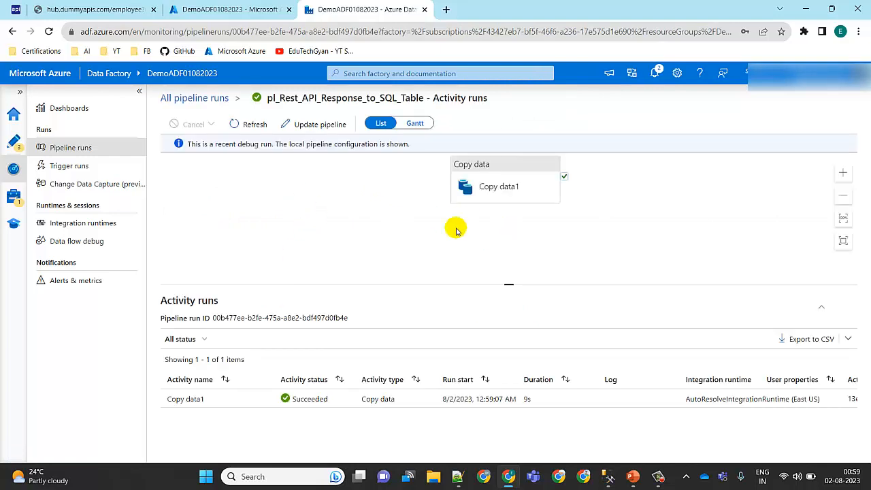
{"action": "mouse_move", "coordinate": [224, 401]}
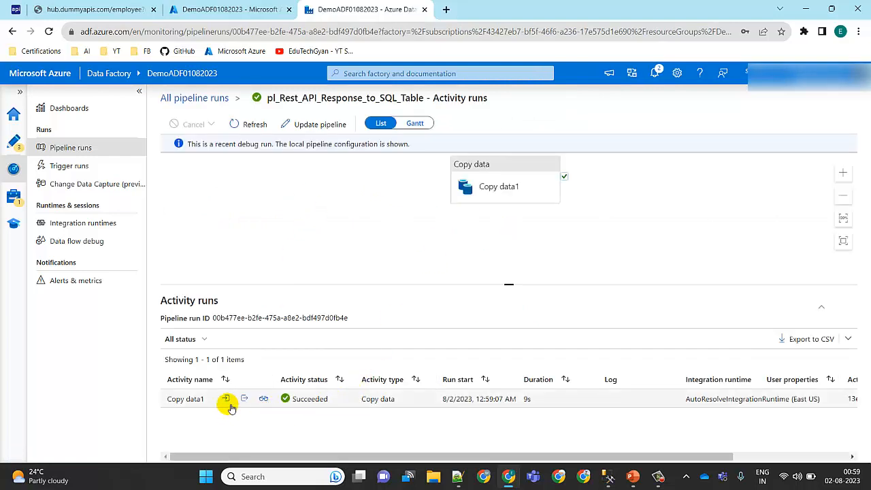
{"action": "left_click", "coordinate": [264, 401]}
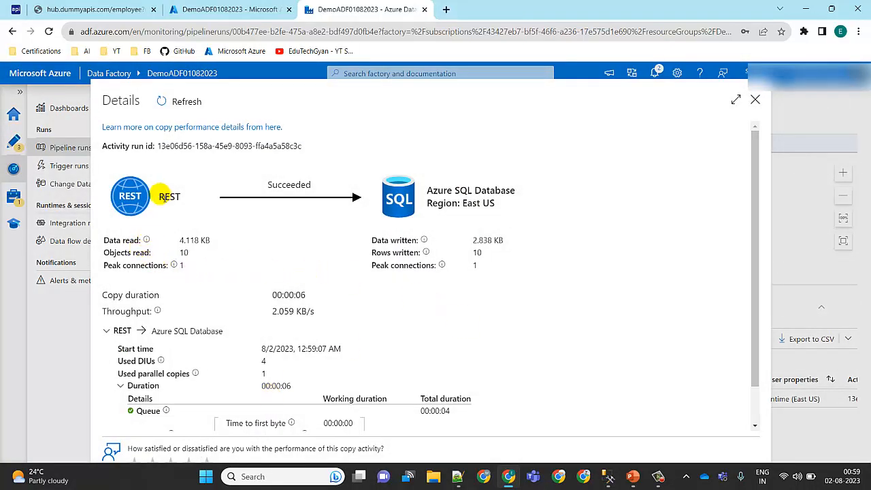
{"action": "mouse_move", "coordinate": [124, 253]}
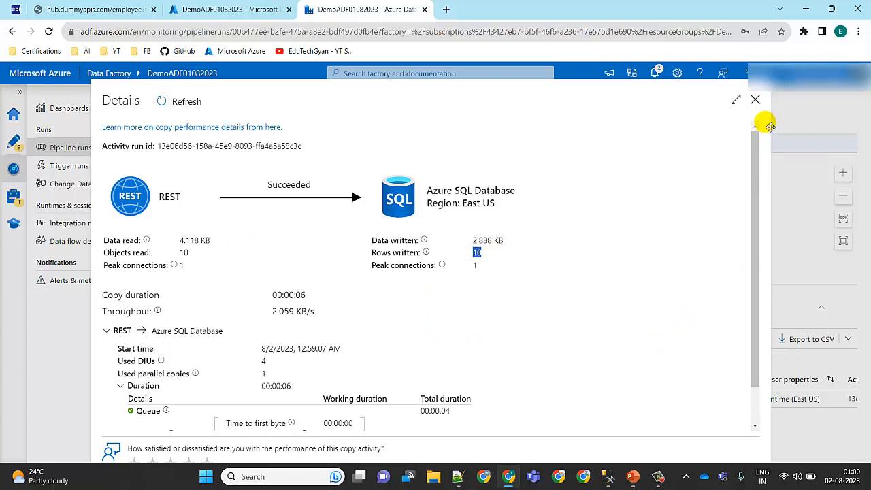
{"action": "left_click", "coordinate": [757, 100]}
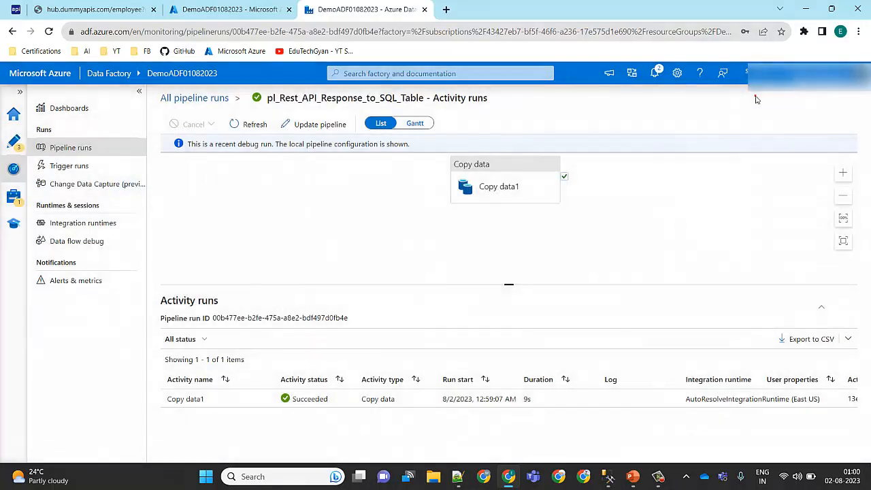
Step: Switch to SQL Server Management Studio and execute the SELECT query on dbo.Employee to check the copied rows
{"action": "left_click", "coordinate": [610, 479]}
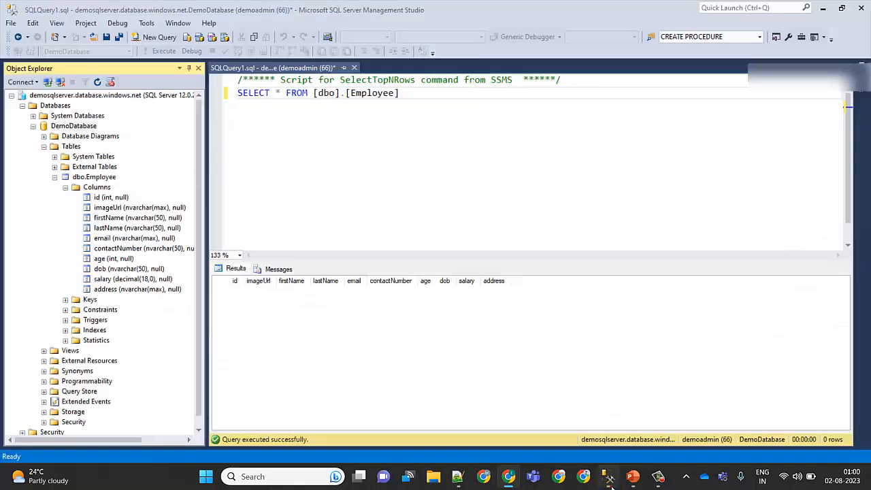
{"action": "left_click", "coordinate": [339, 130]}
{"action": "left_click", "coordinate": [164, 51]}
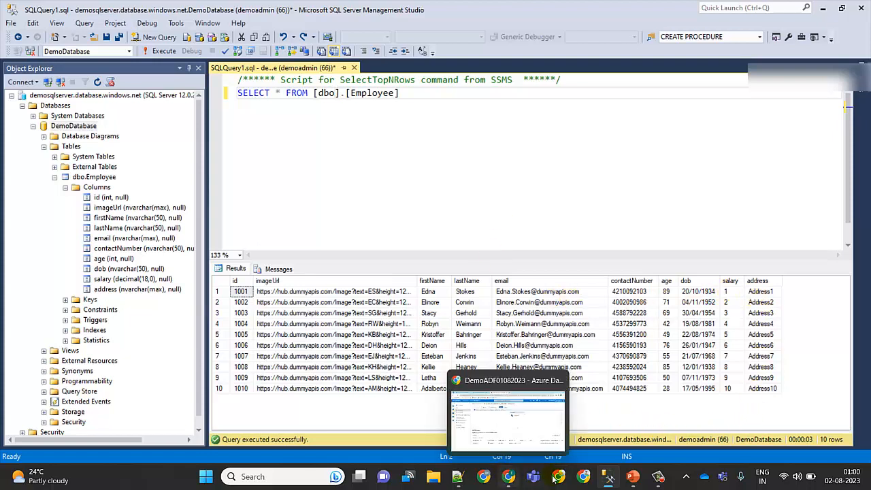
Step: Switch back to Azure Data Factory in the browser and return to the pipeline authoring view
{"action": "left_click", "coordinate": [509, 478]}
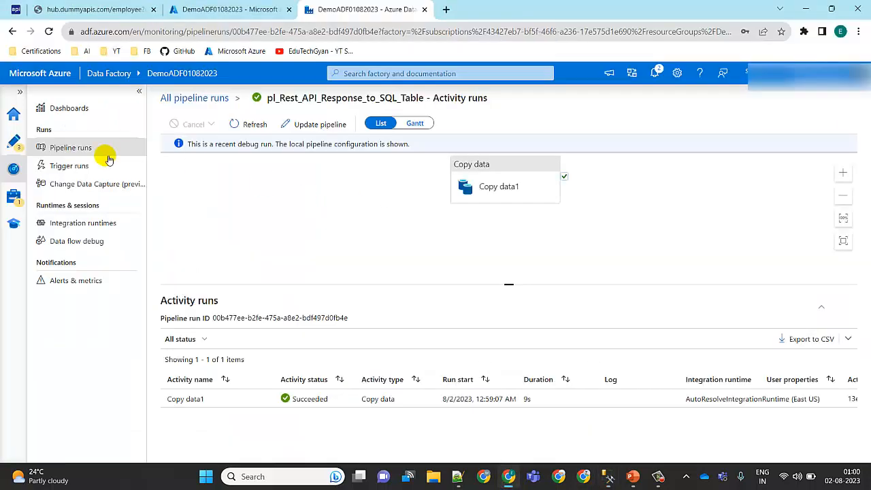
{"action": "left_click", "coordinate": [15, 143]}
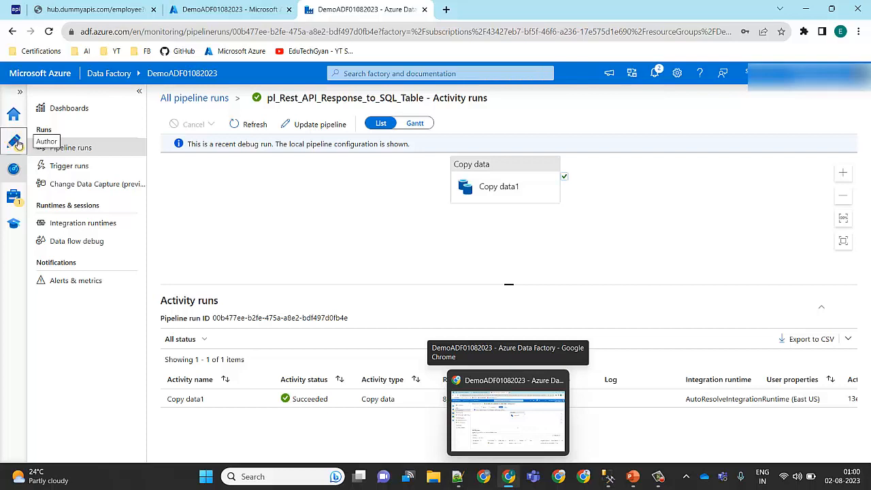